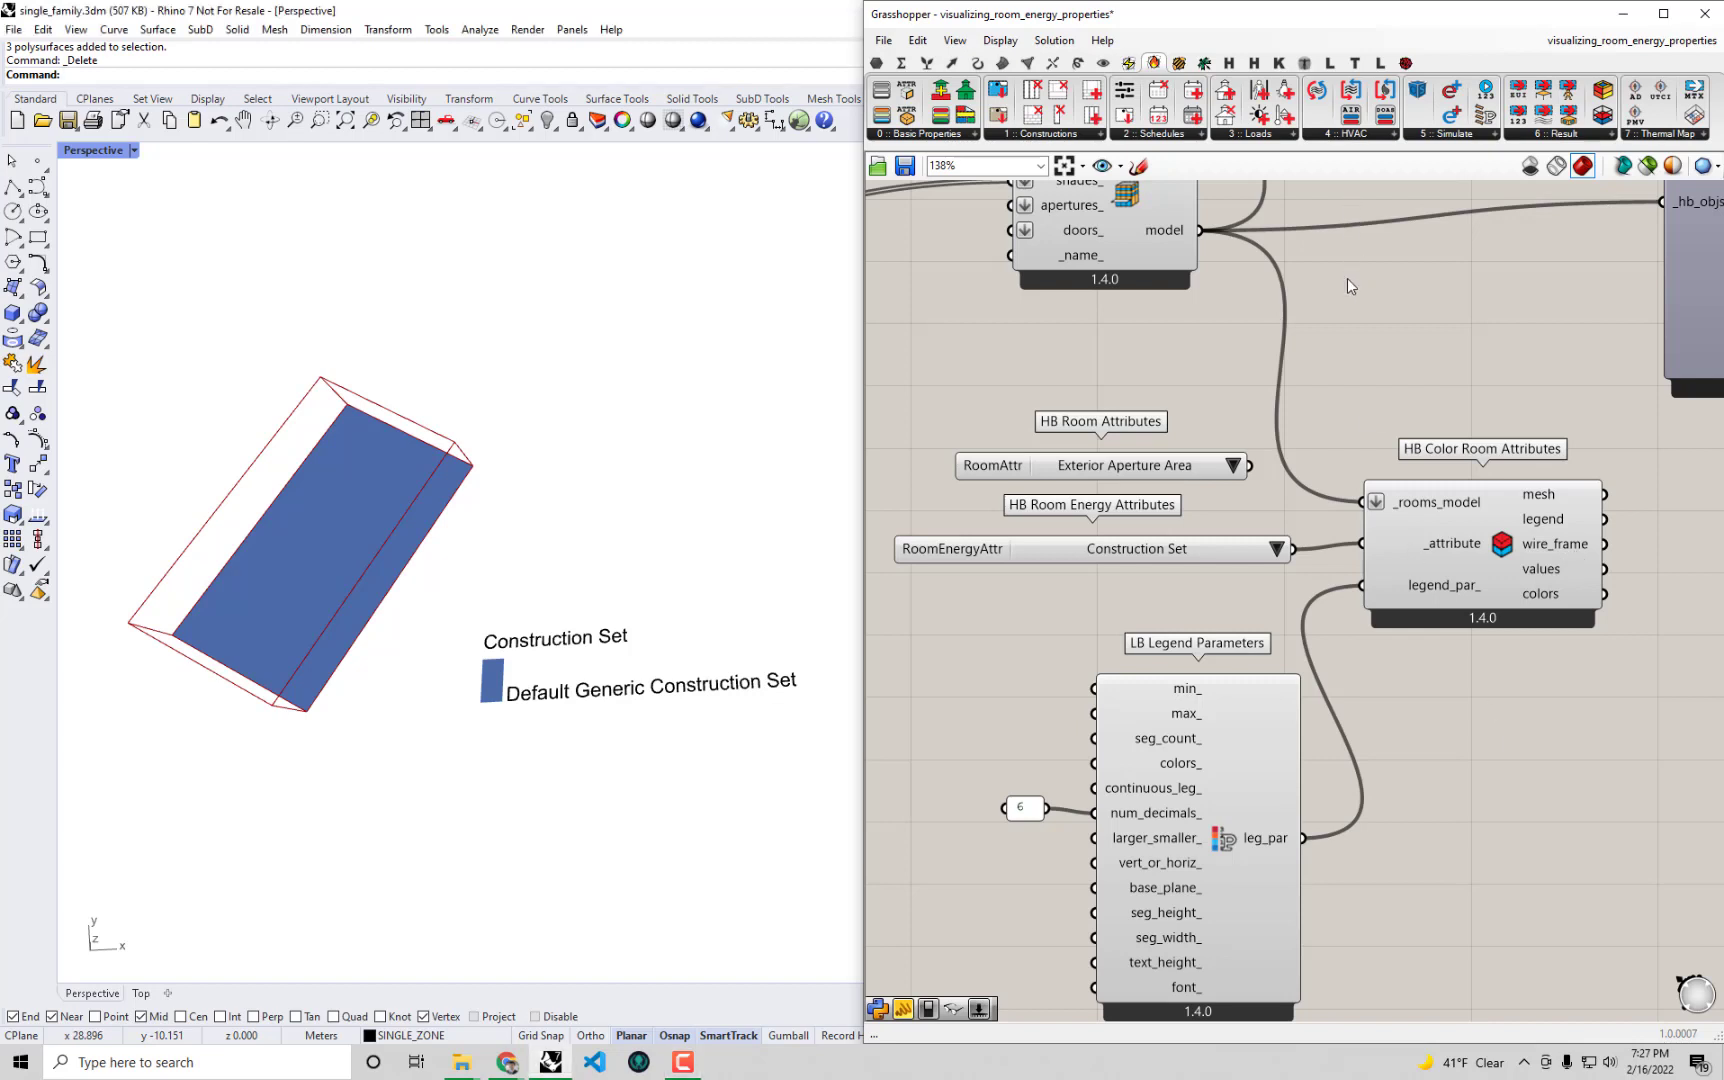
Step: Maximize the Grasshopper canvas and add an HB Color Face Attributes component above HB Color Room Attributes
left_click_drag(1452, 517, 1461, 523)
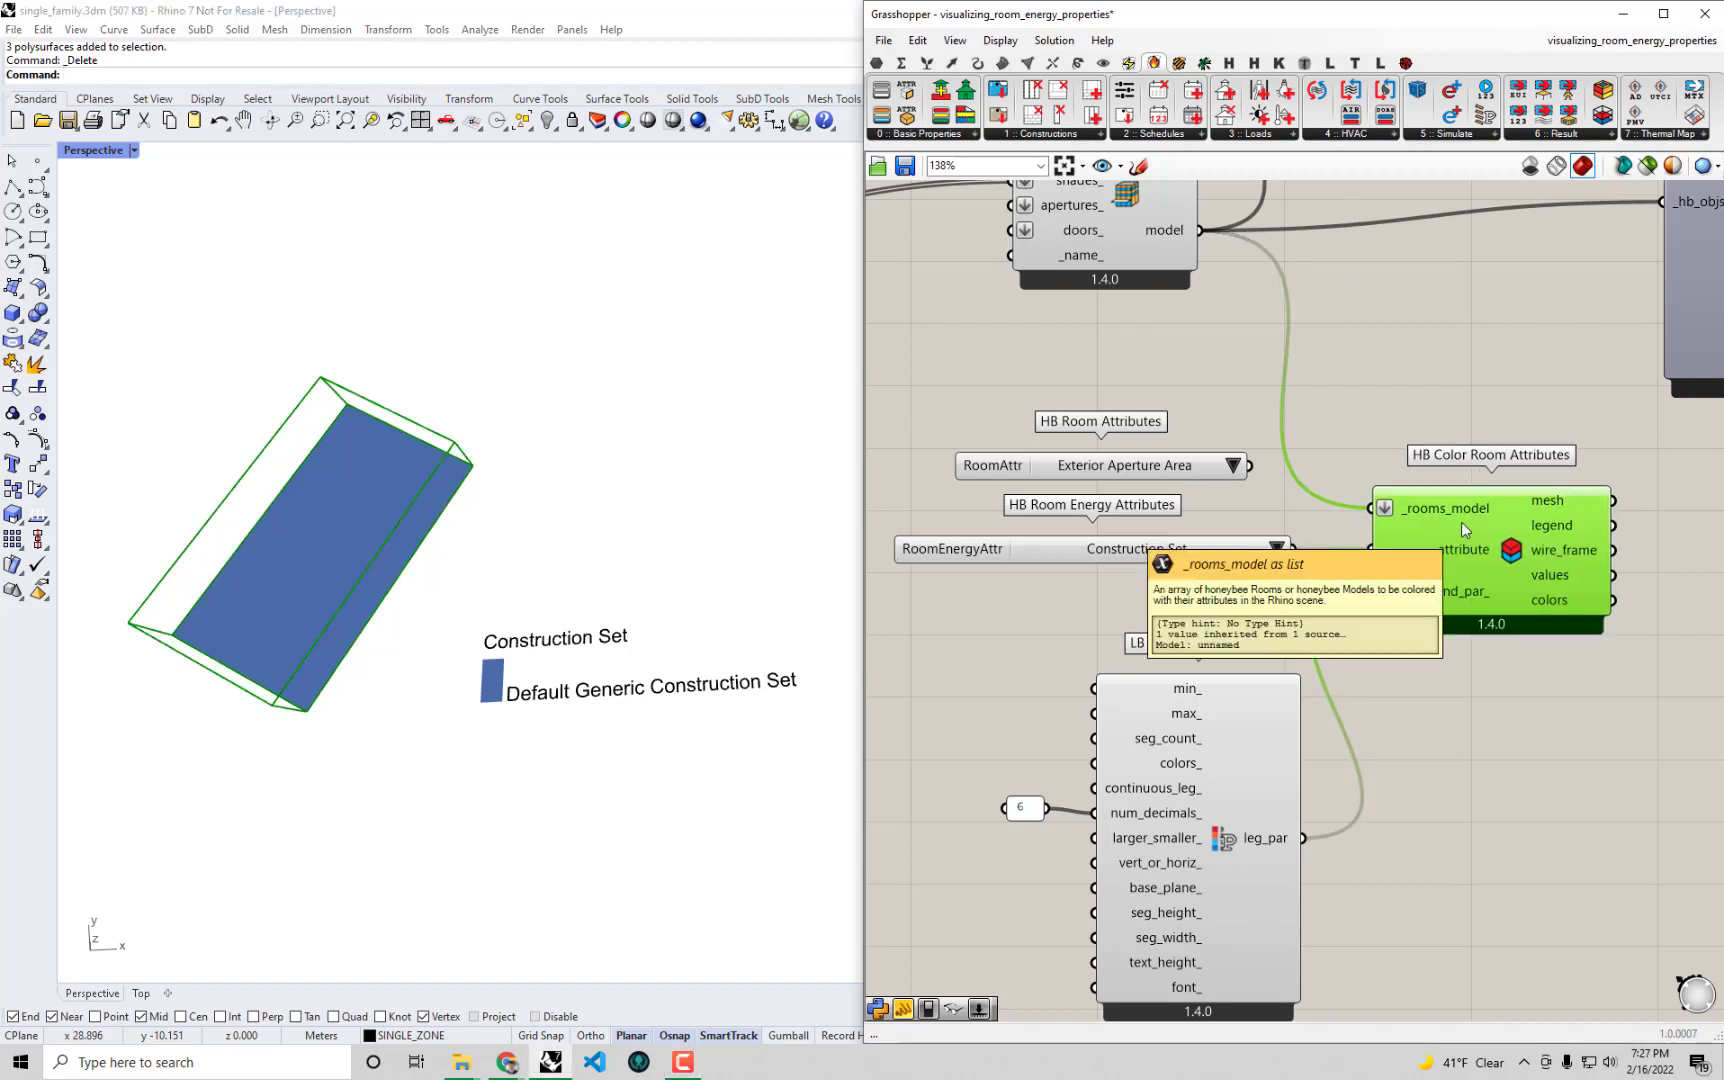
left_click(1514, 696)
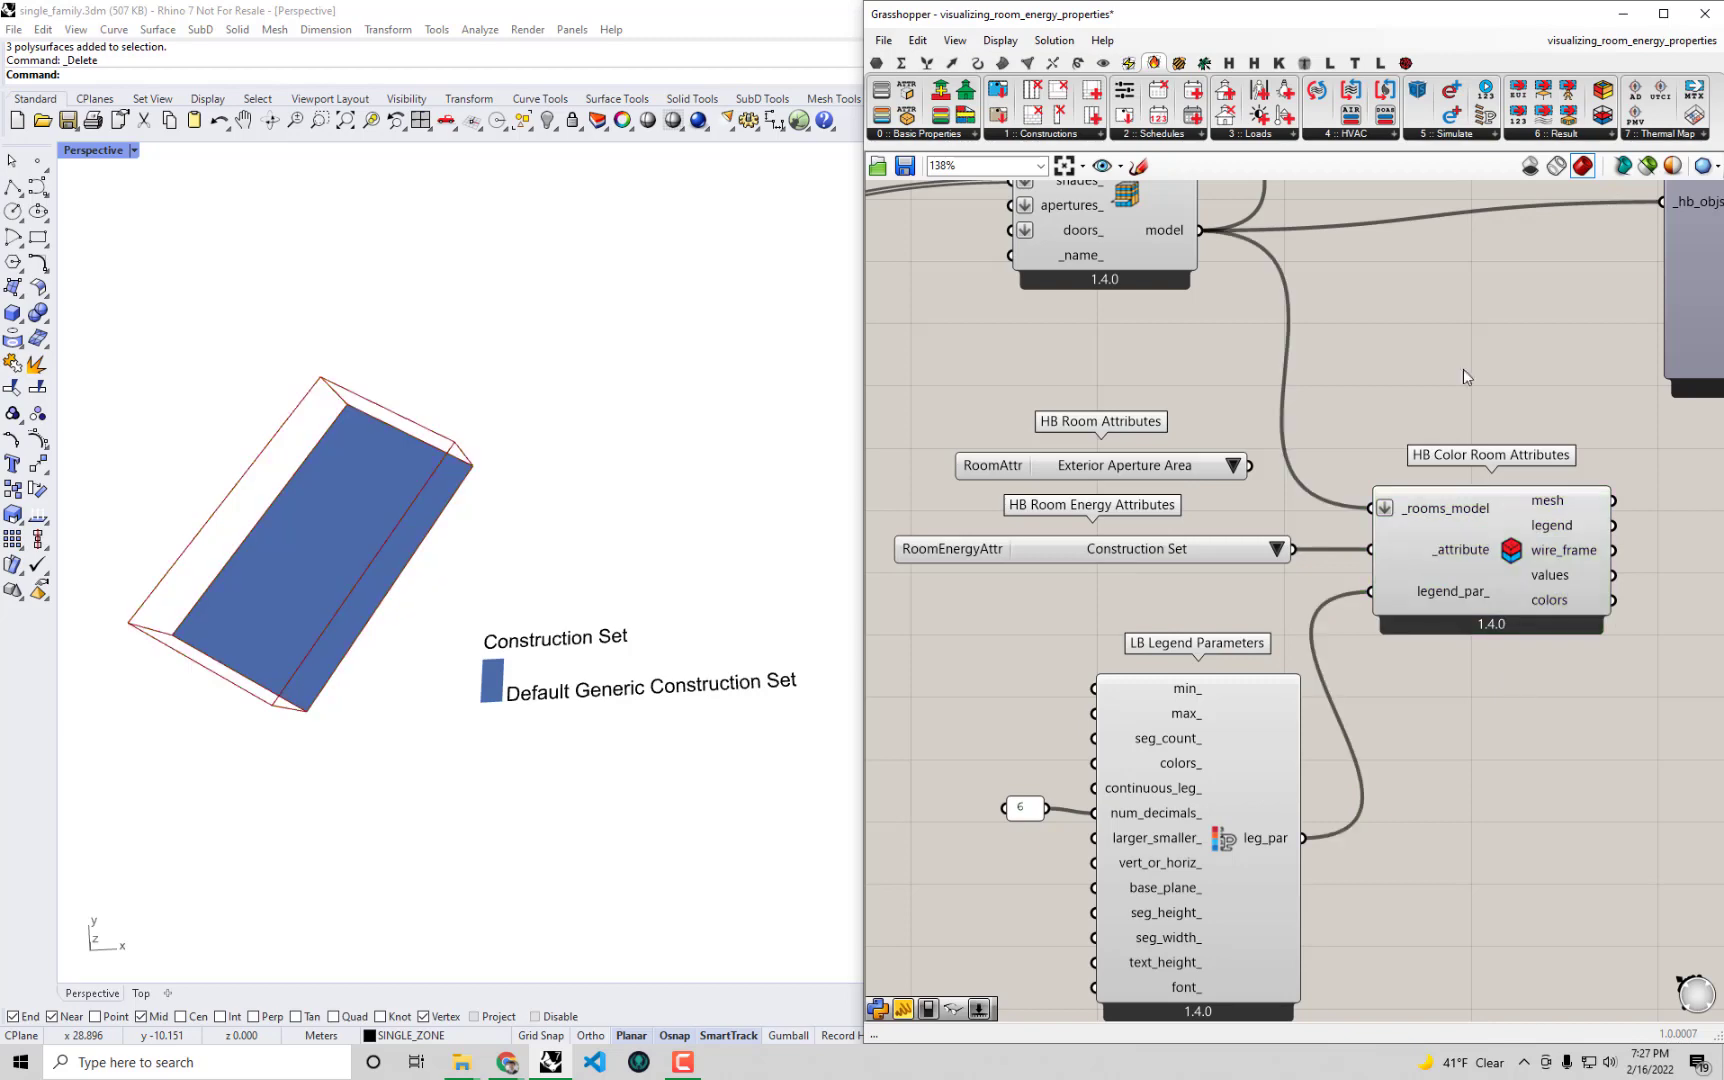
left_click(1180, 64)
left_click_drag(1266, 17, 1181, 2)
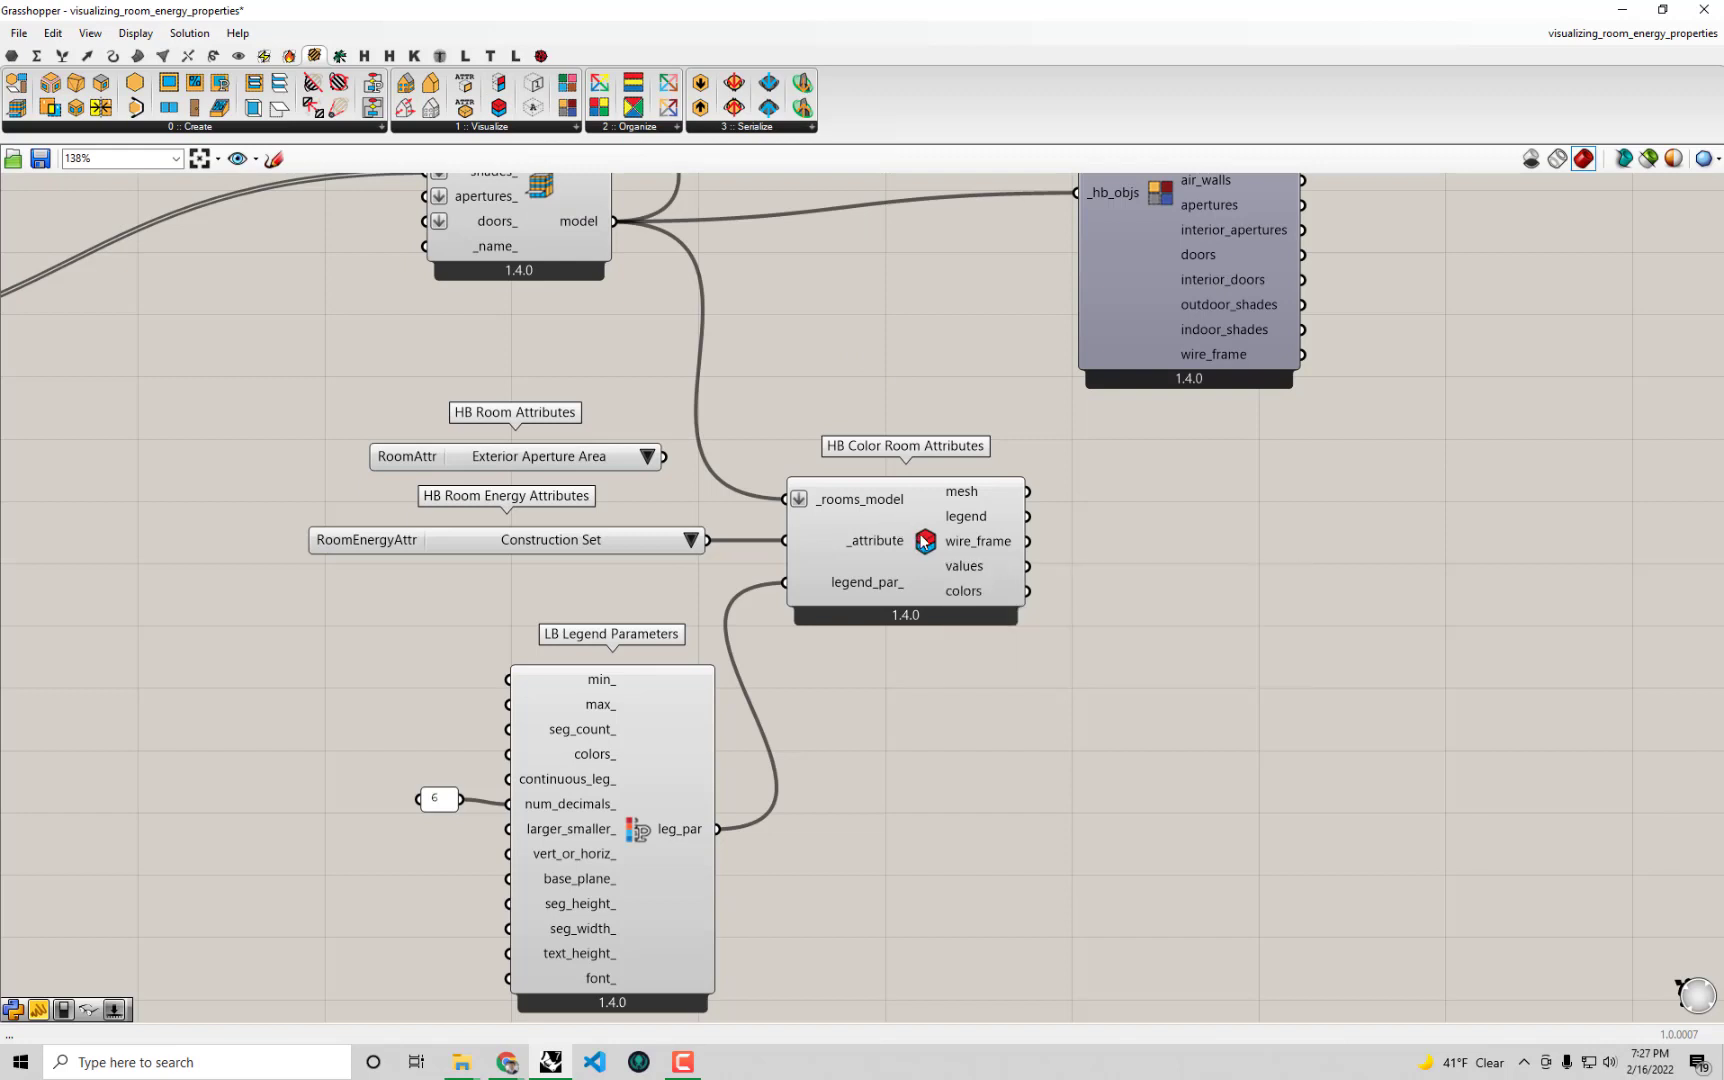
mouse_move(922, 540)
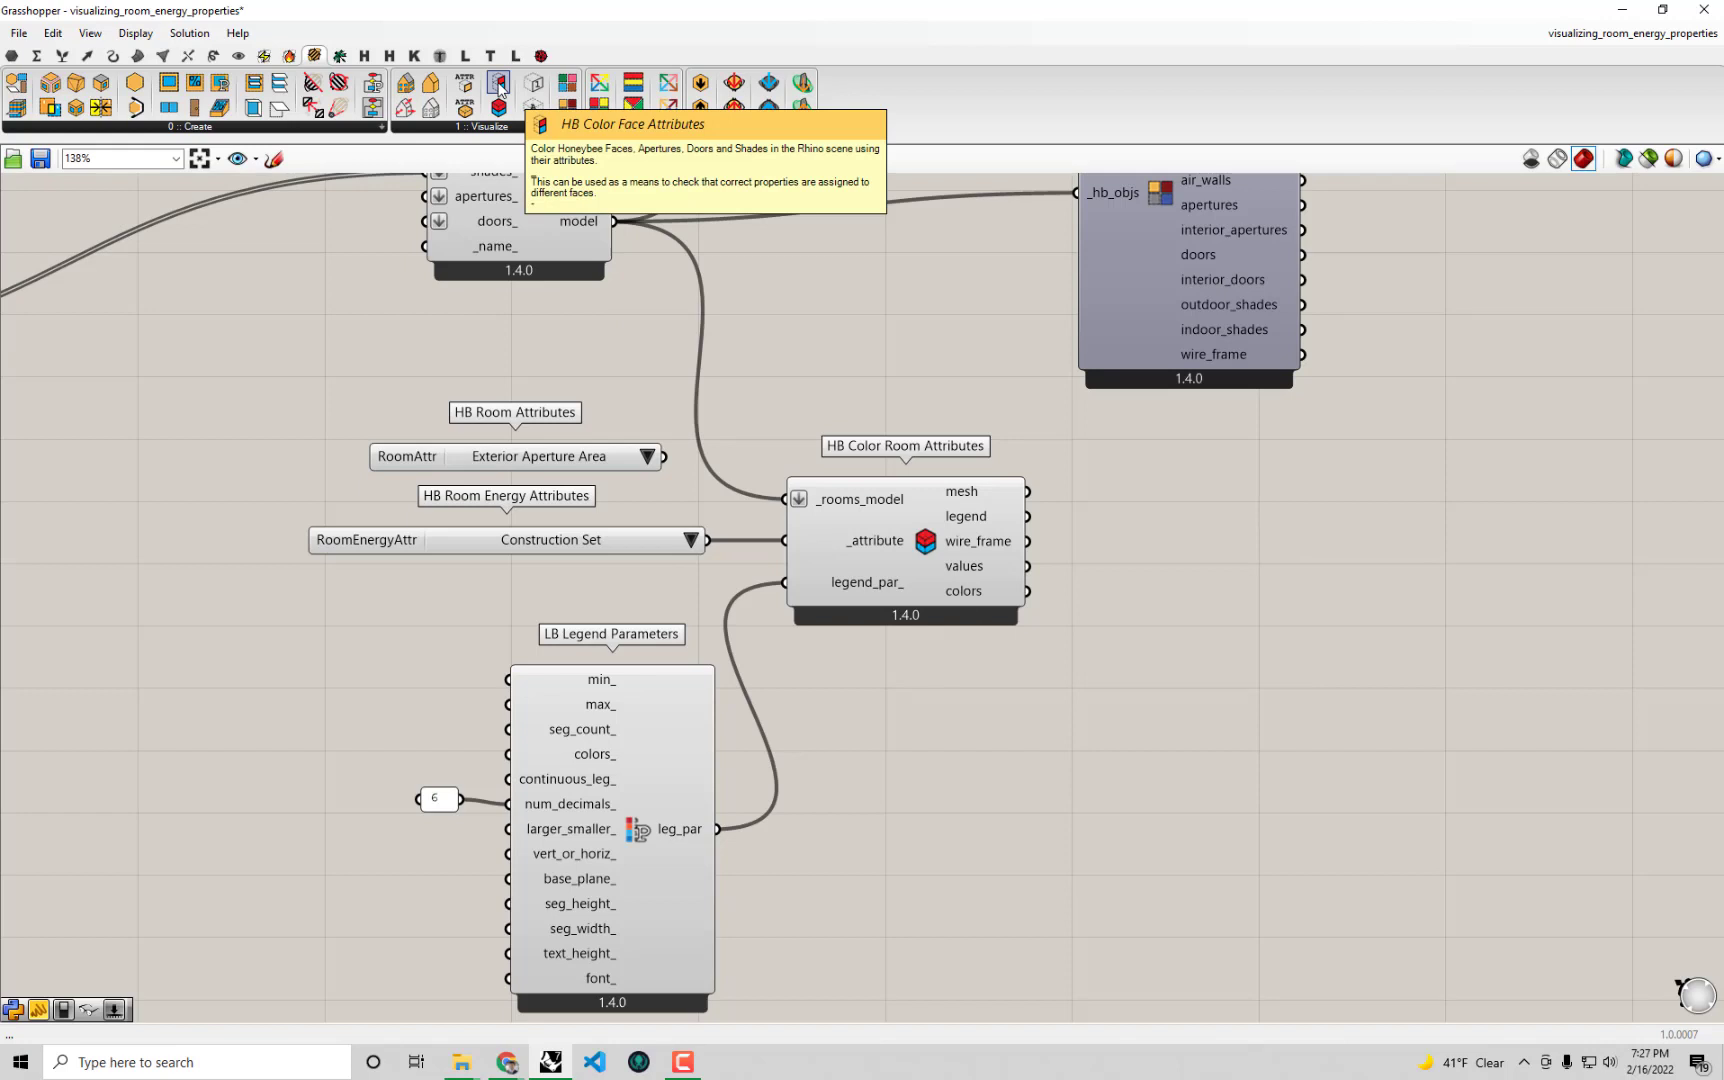
left_click_drag(500, 87, 874, 294)
Step: Space out the HB Color Room Attributes, HB Color Face Attributes and HB Room Energy Attributes components on the canvas
left_click_drag(901, 573, 912, 630)
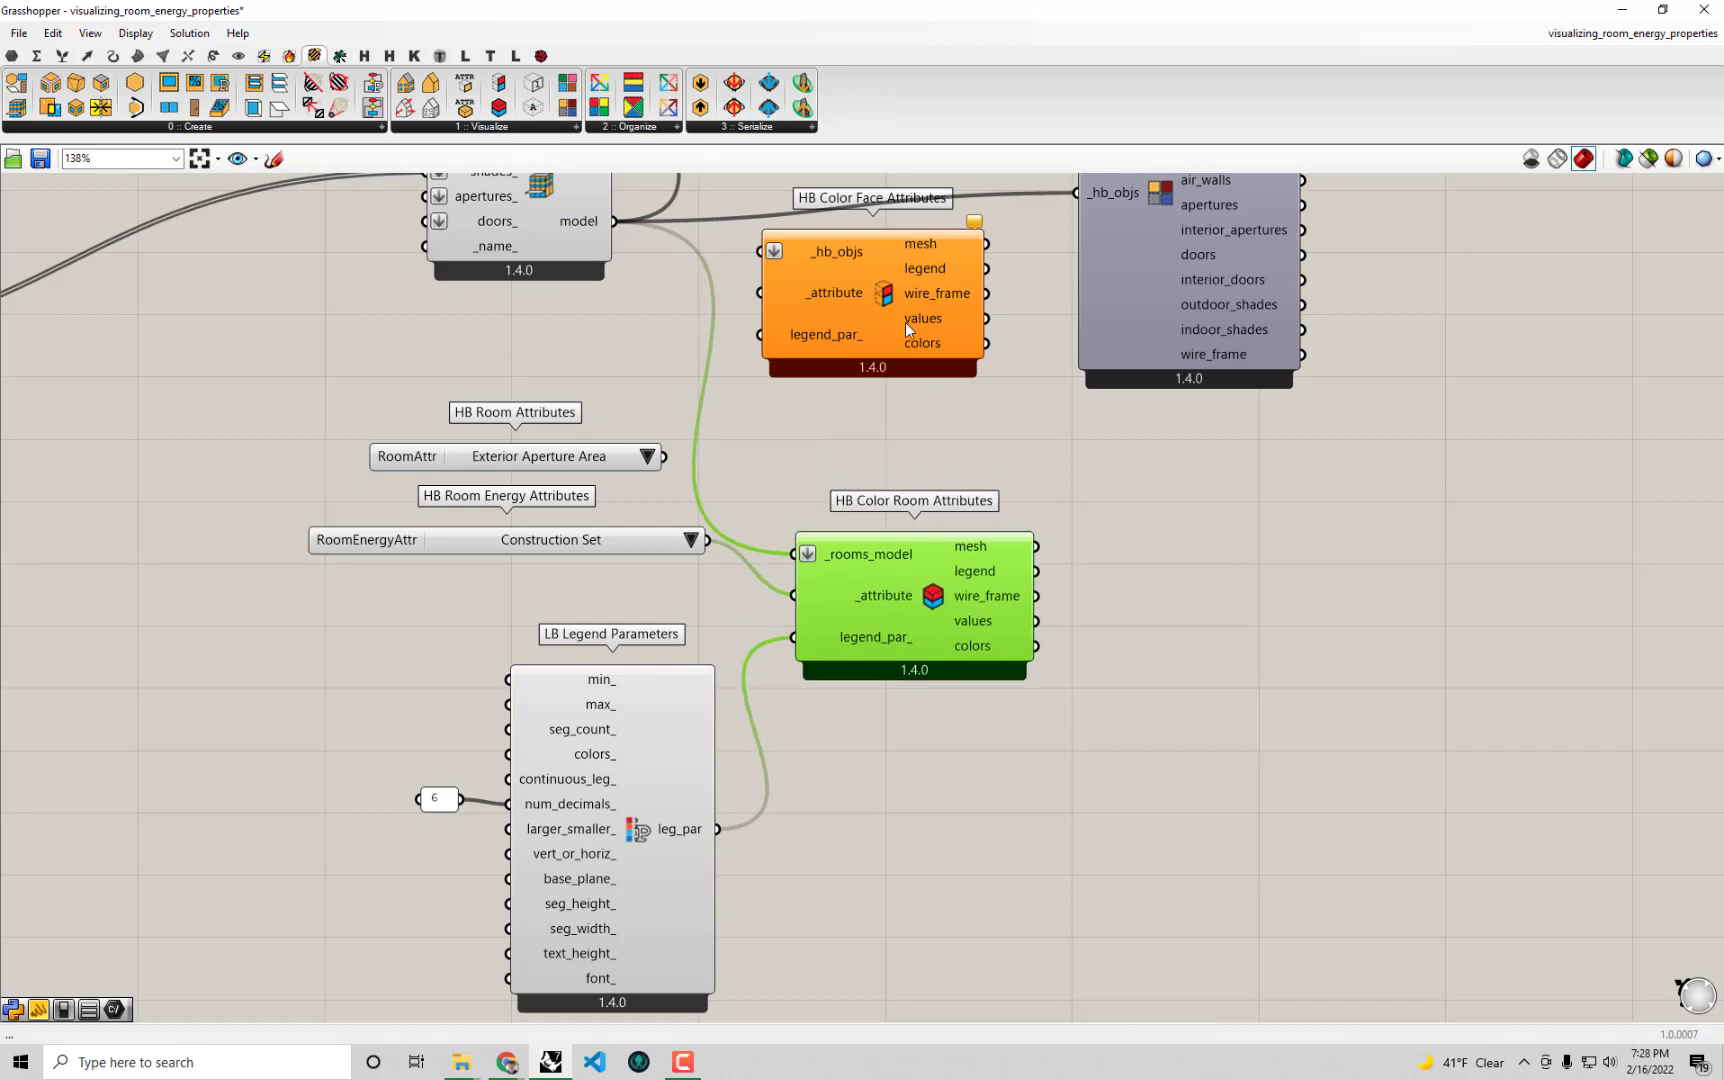
left_click_drag(905, 322, 932, 389)
left_click_drag(612, 540, 607, 585)
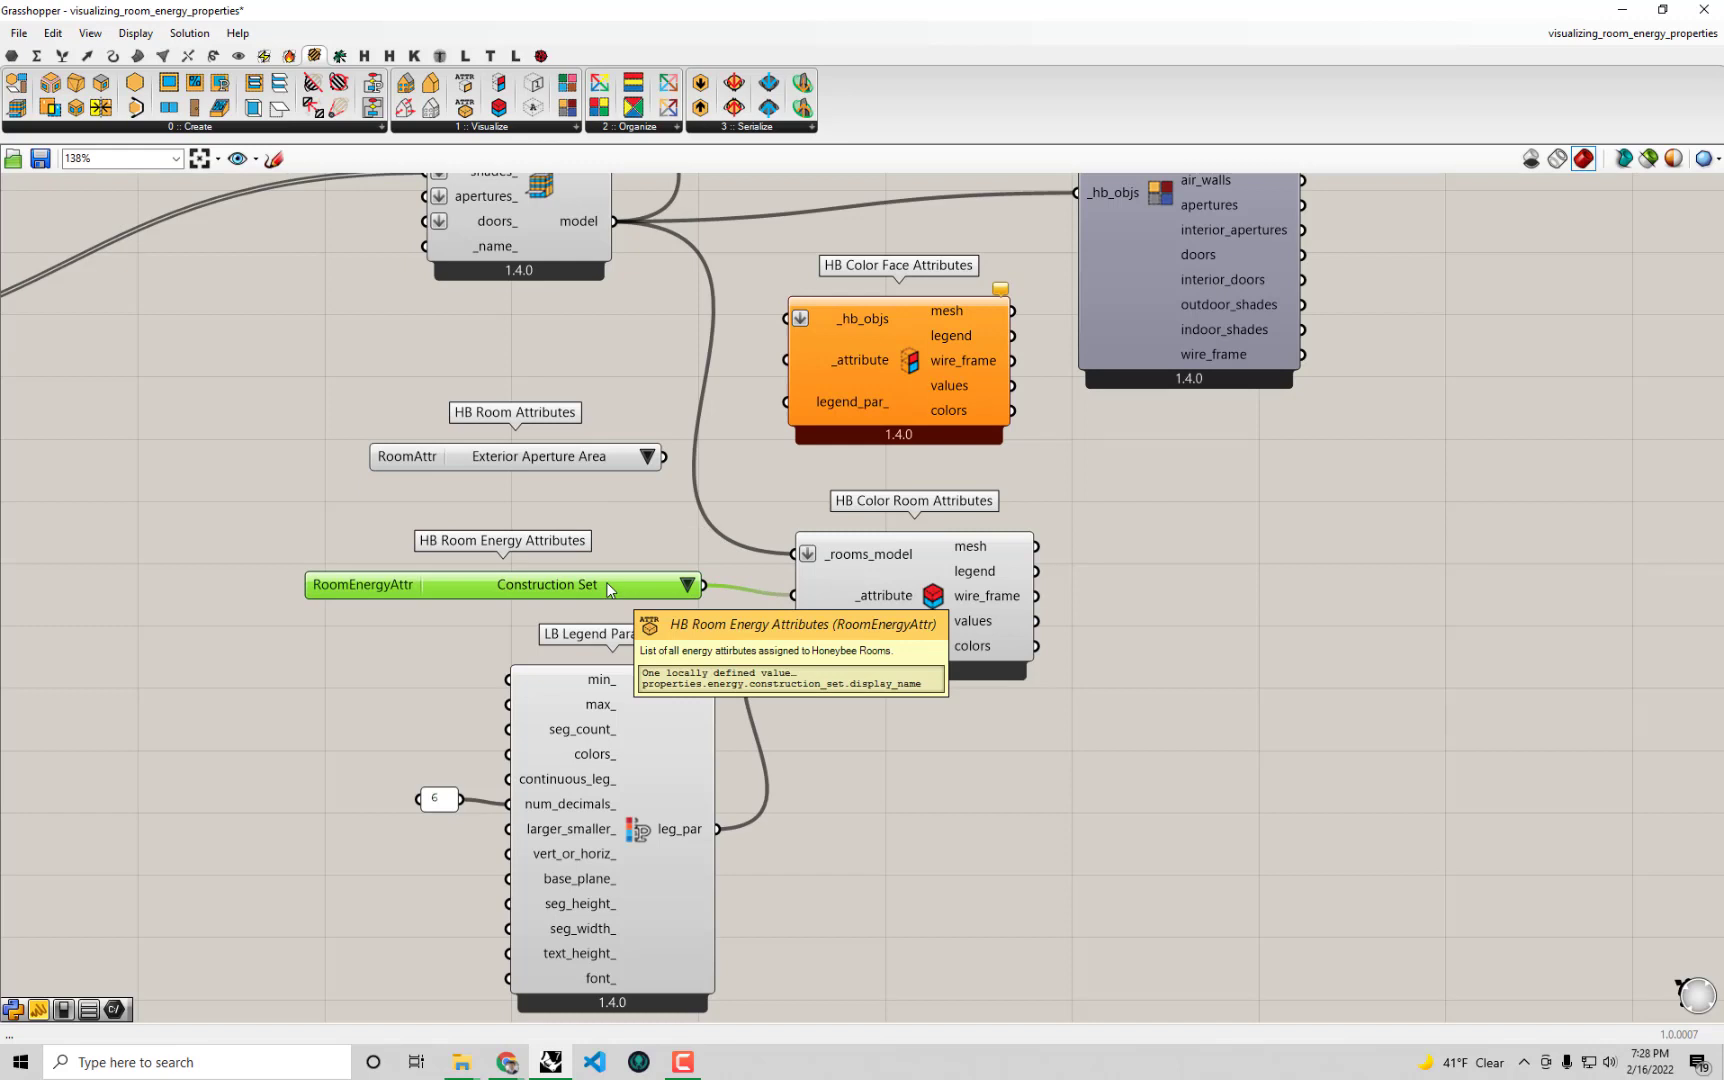
left_click(939, 607)
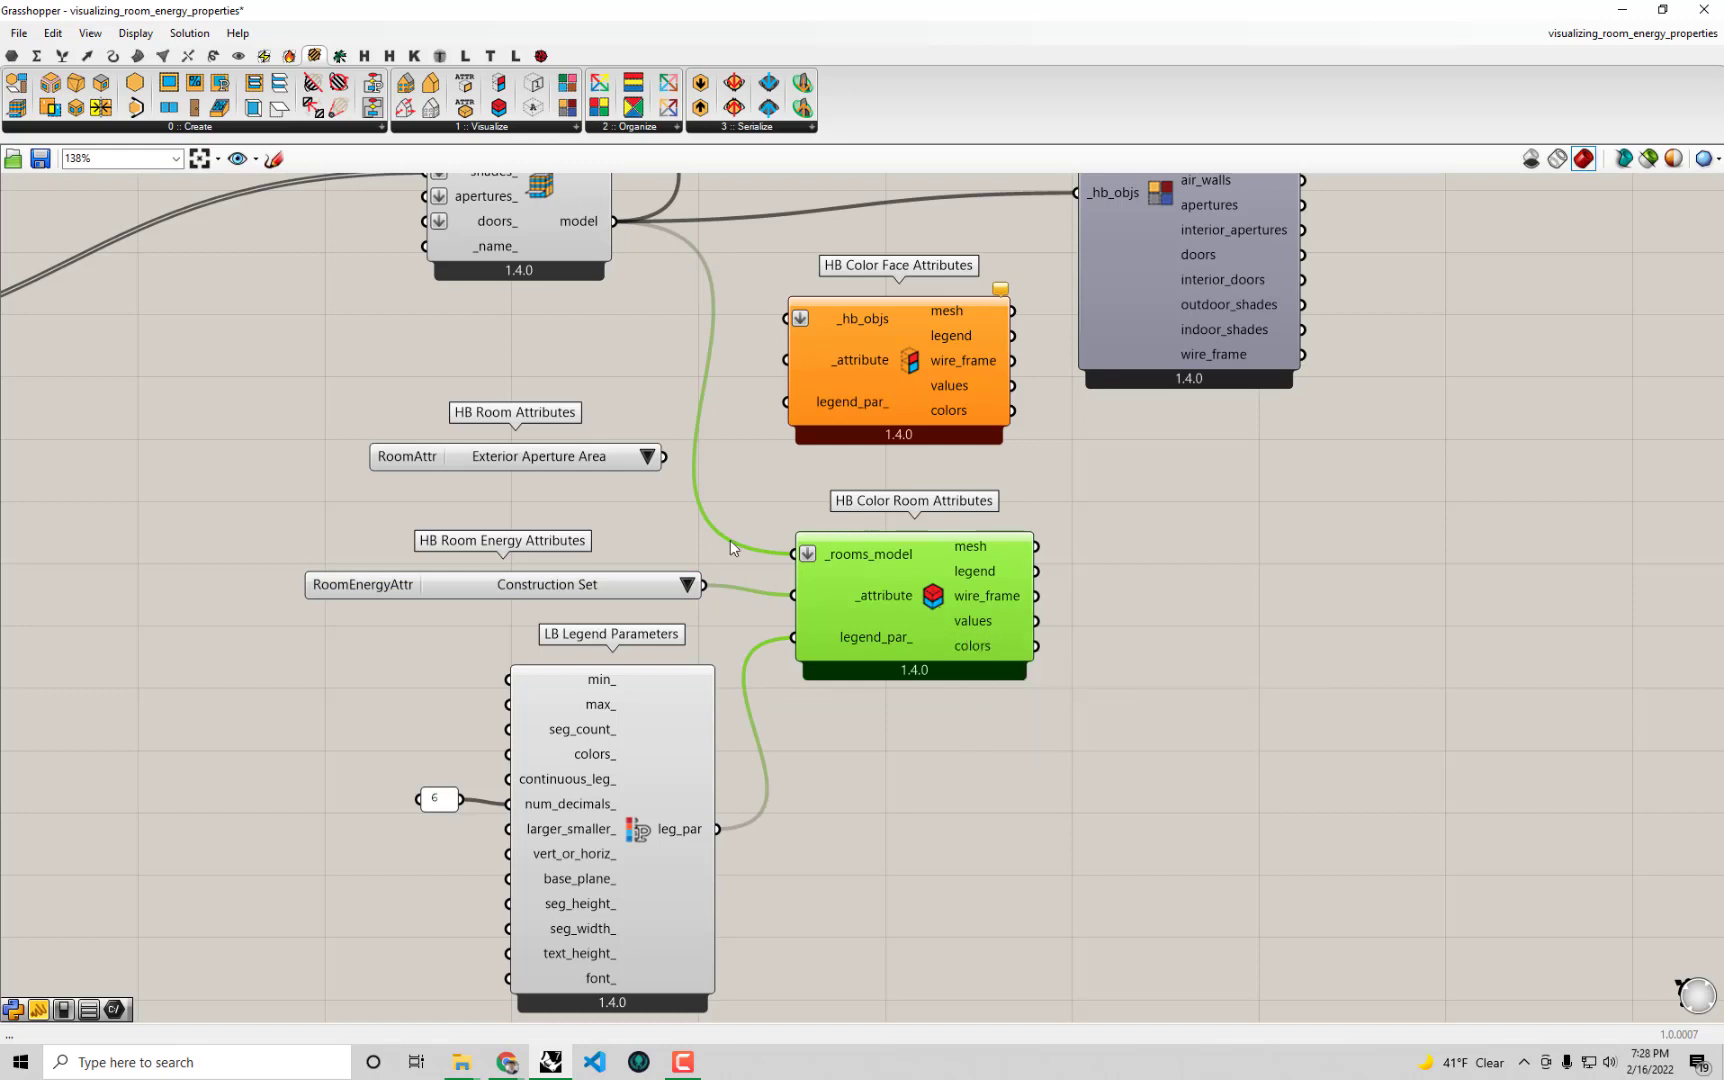
left_click_drag(889, 352, 890, 376)
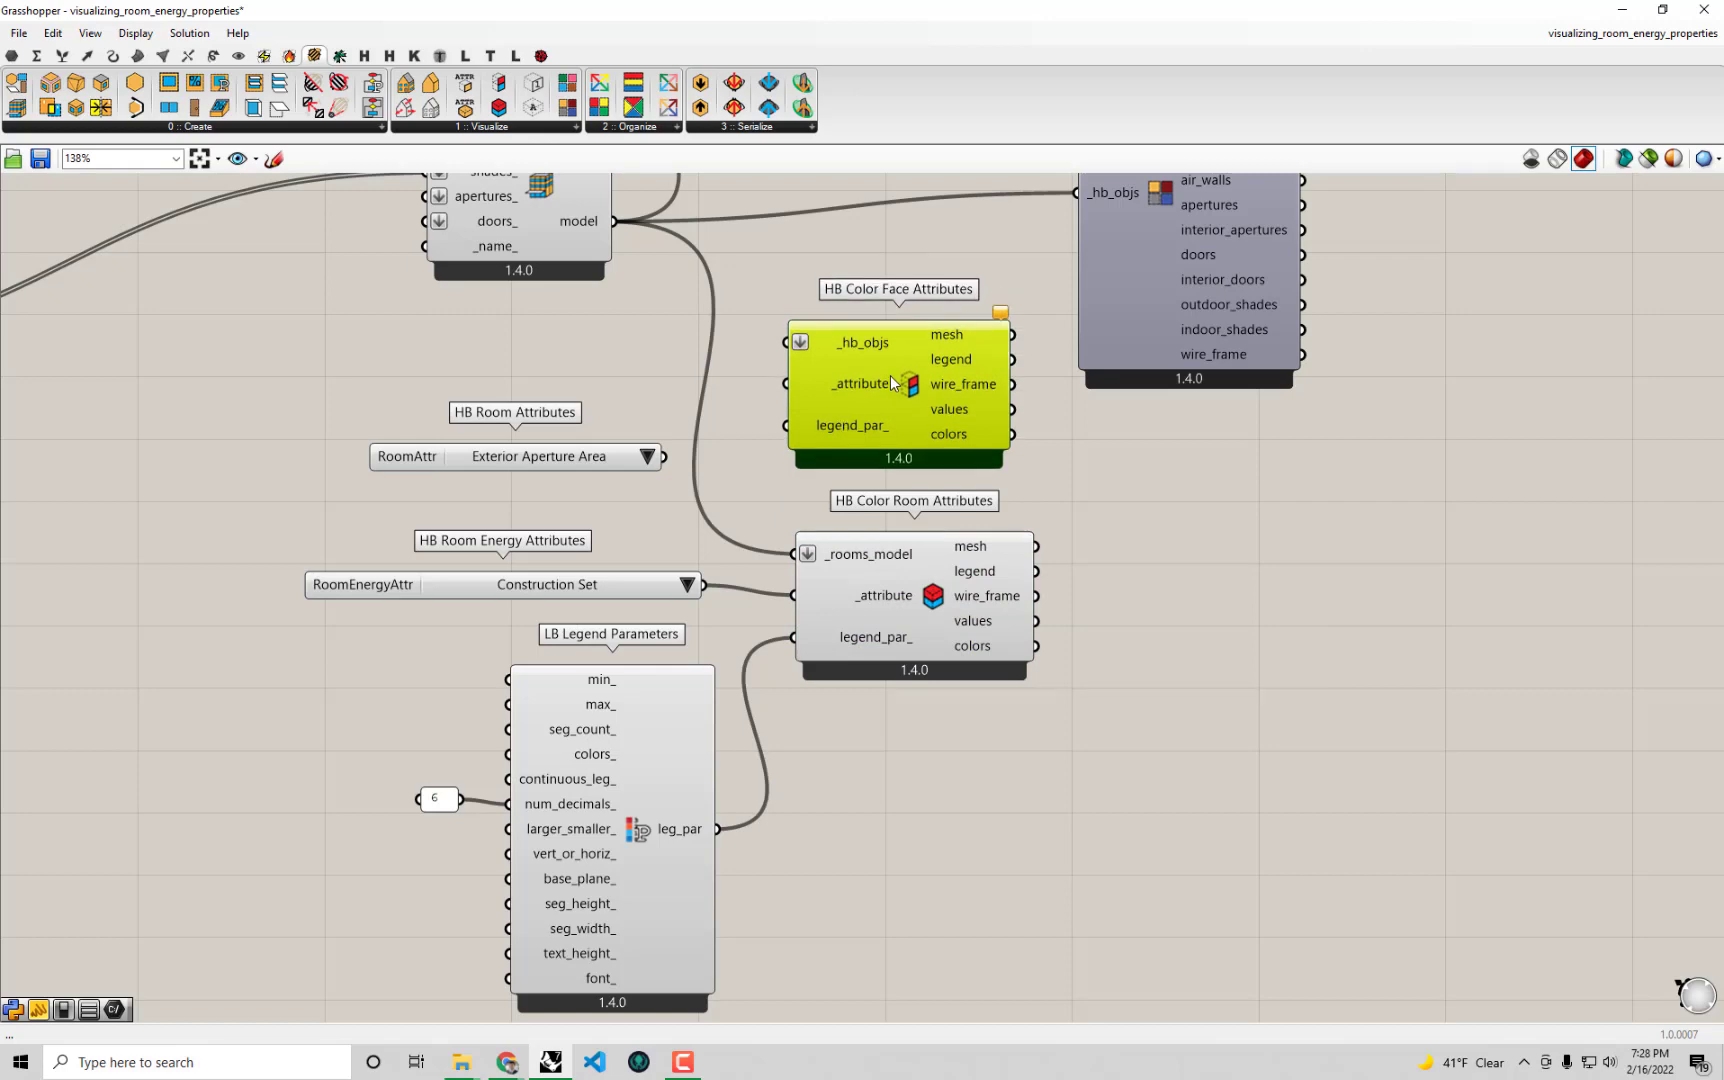
right_click_drag(918, 406, 948, 453)
left_click(968, 646)
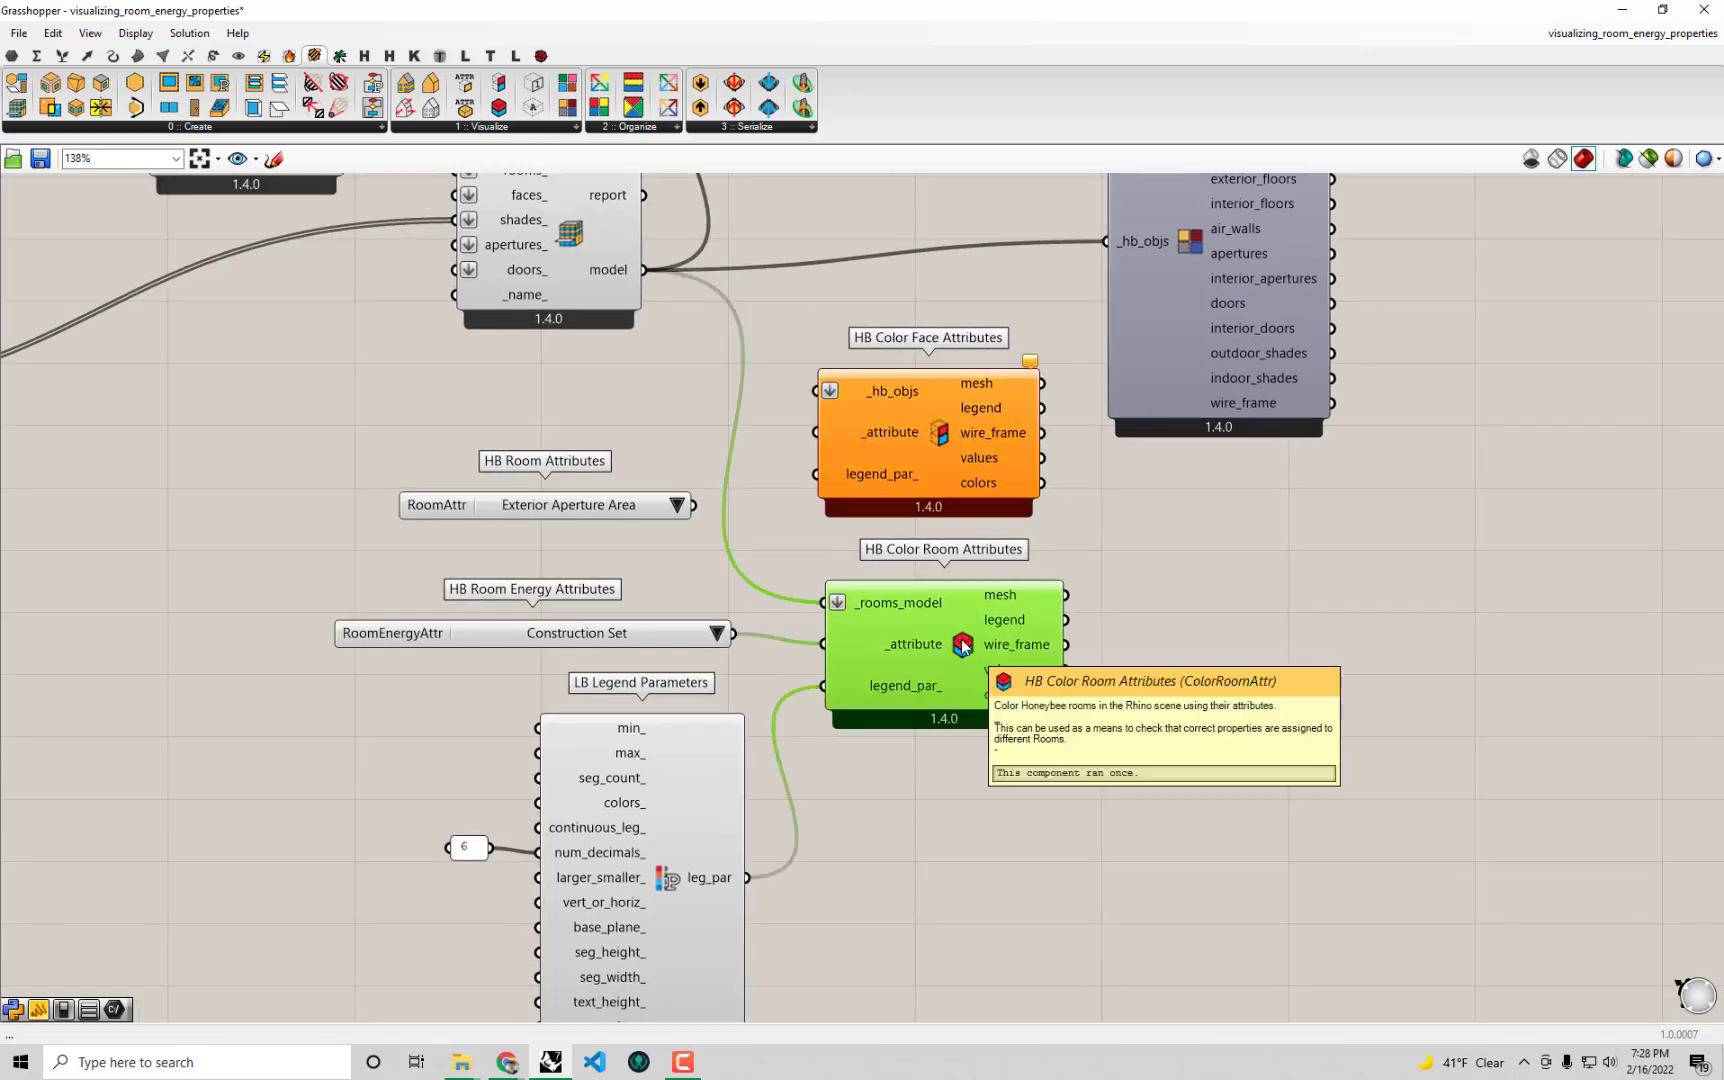
Step: Dock the Grasshopper window beside the Rhino viewport and turn off the preview of HB Color Room Attributes
left_click_drag(979, 10, 1722, 300)
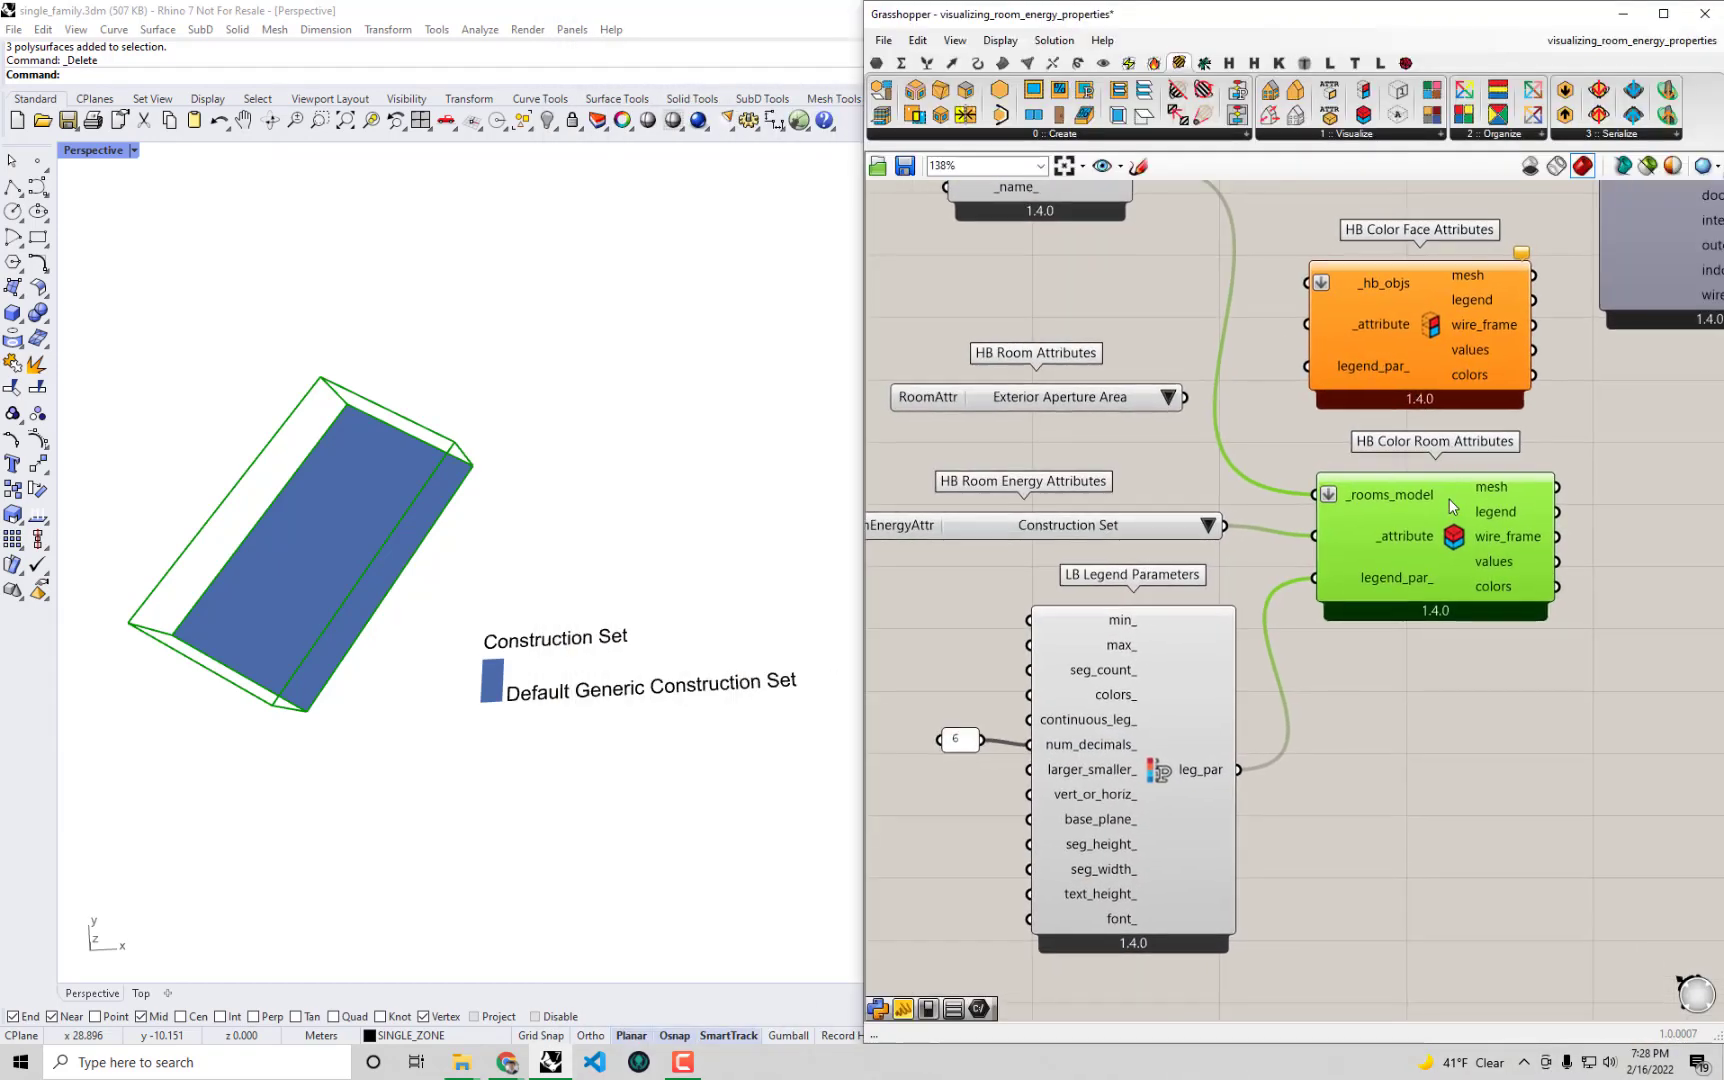
right_click(1453, 529)
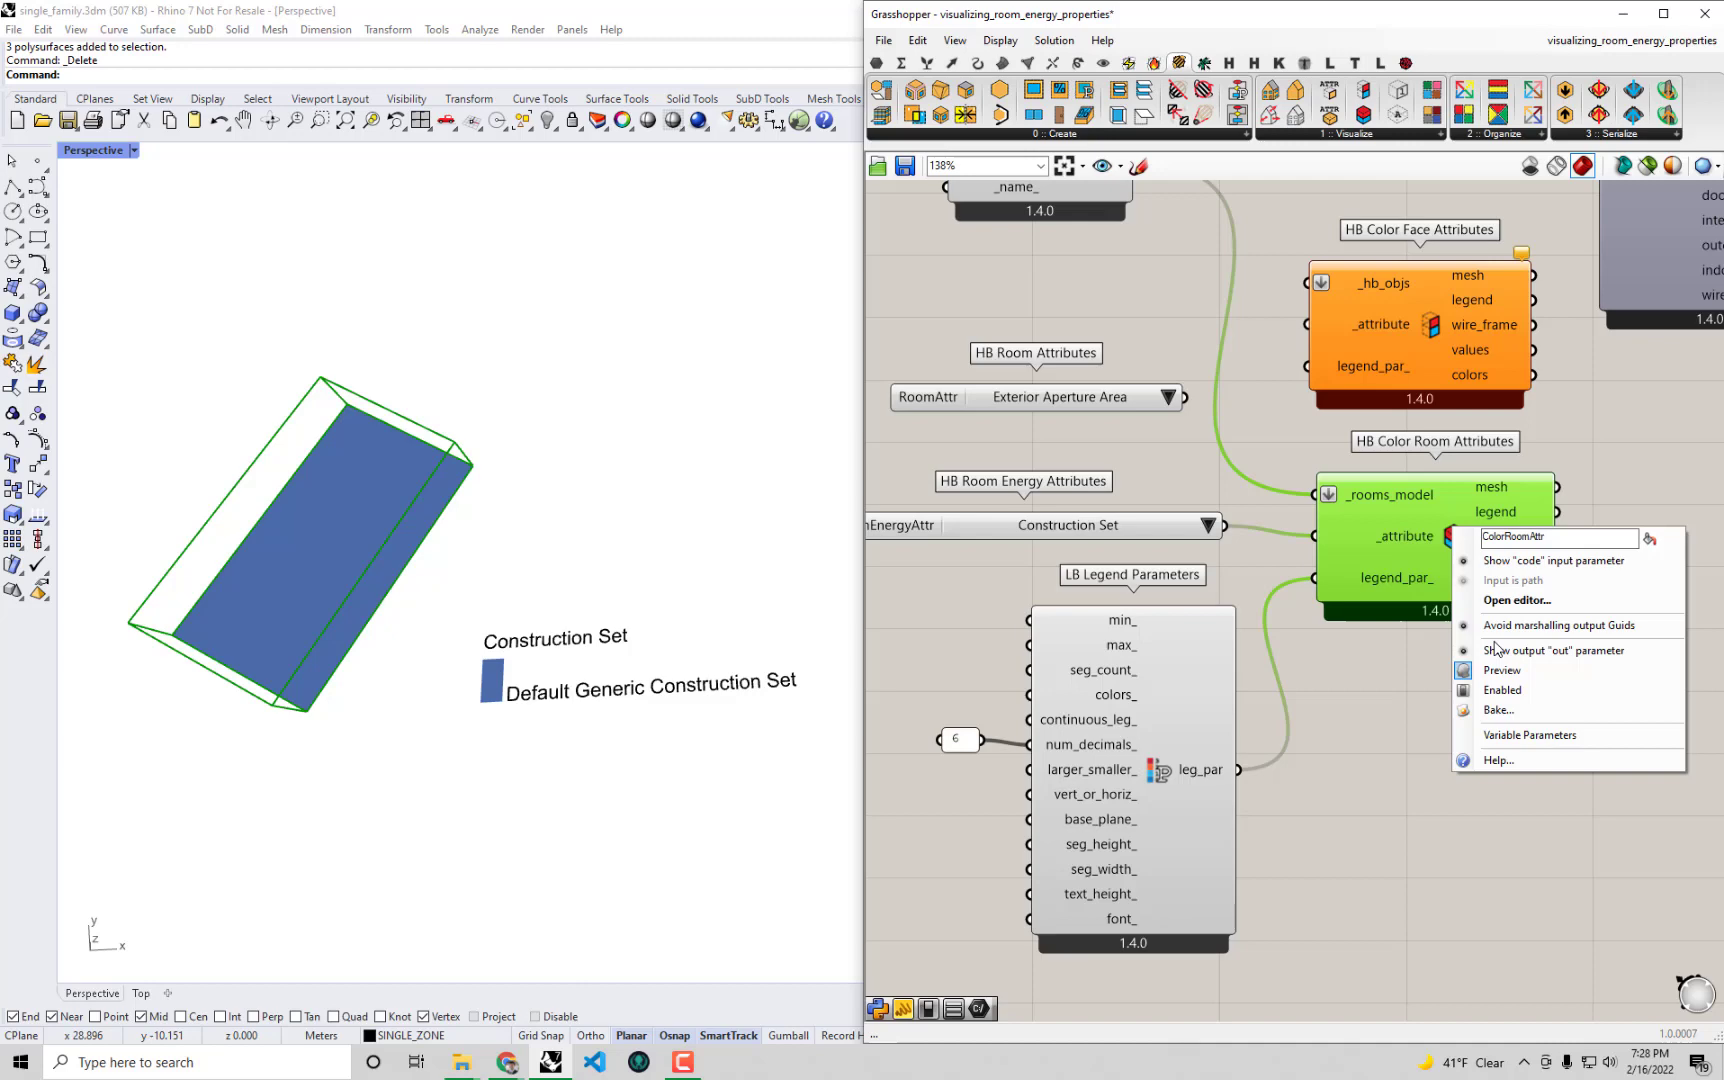
left_click(1500, 670)
left_click(1434, 787)
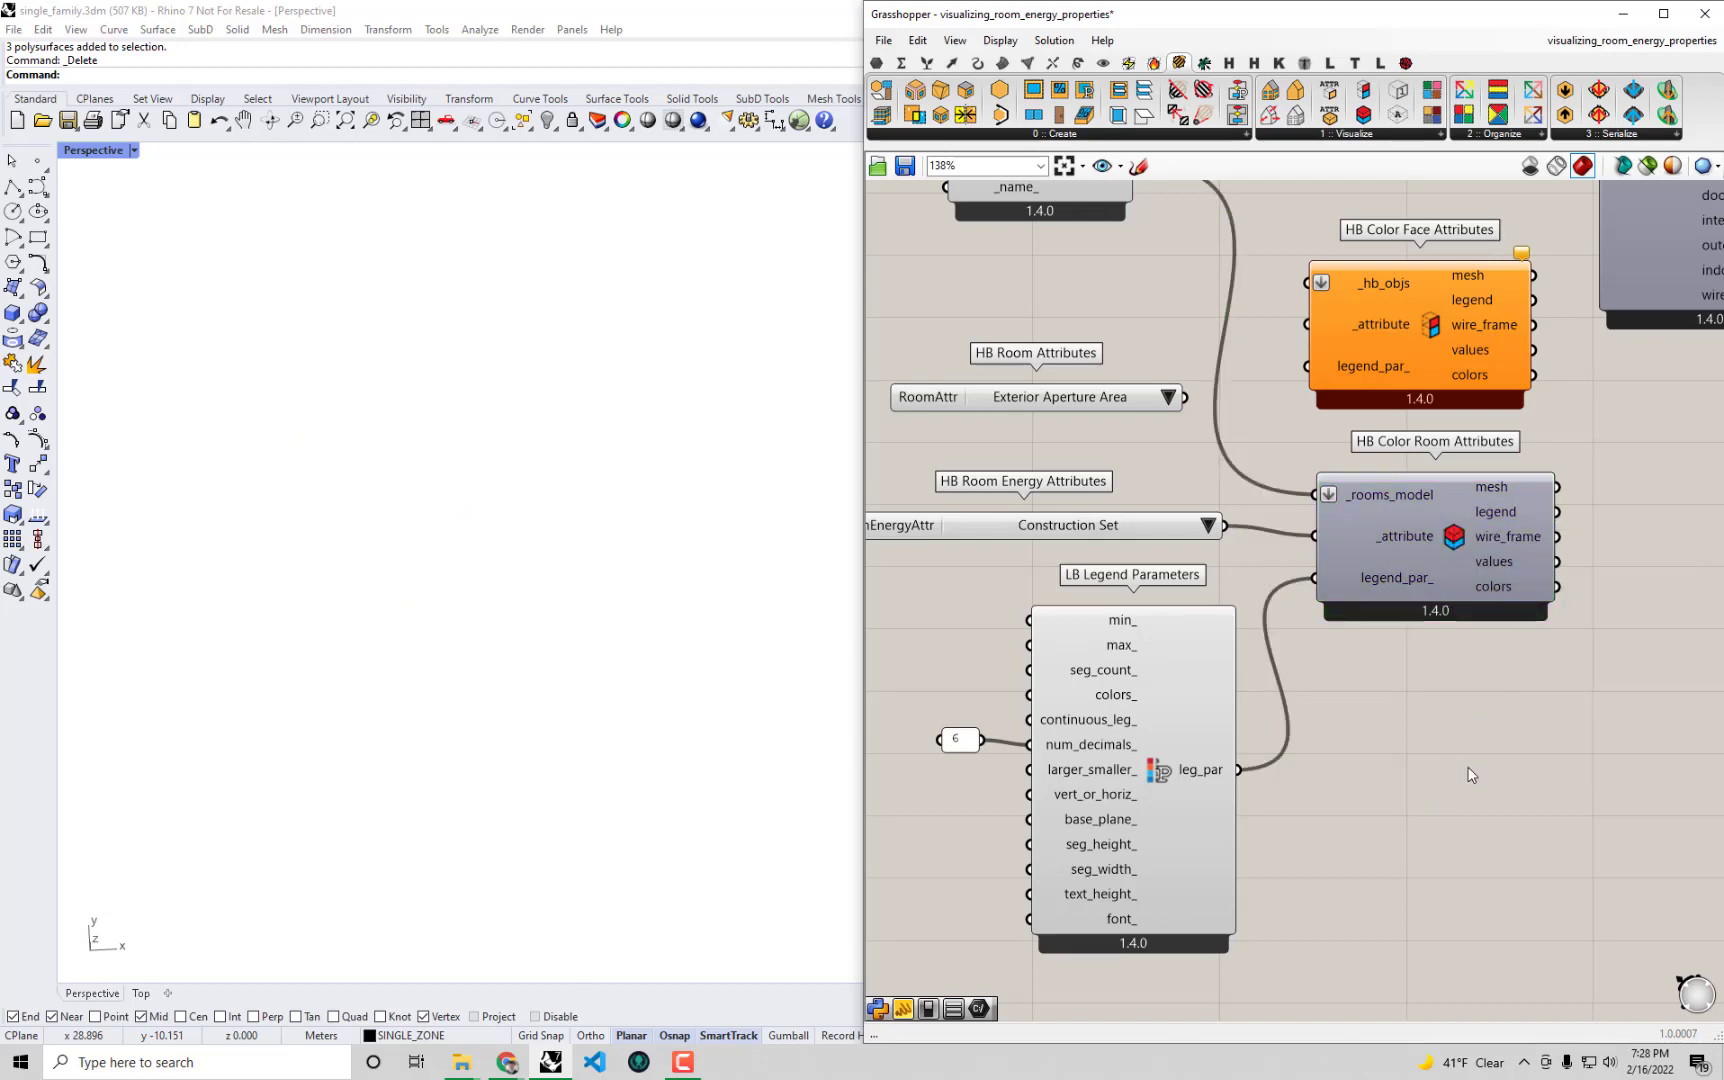
Step: Group HB Color Room Attributes with its energy attribute list and legend parameters, and move the group lower on the canvas
scroll(1466, 775, "down", 3)
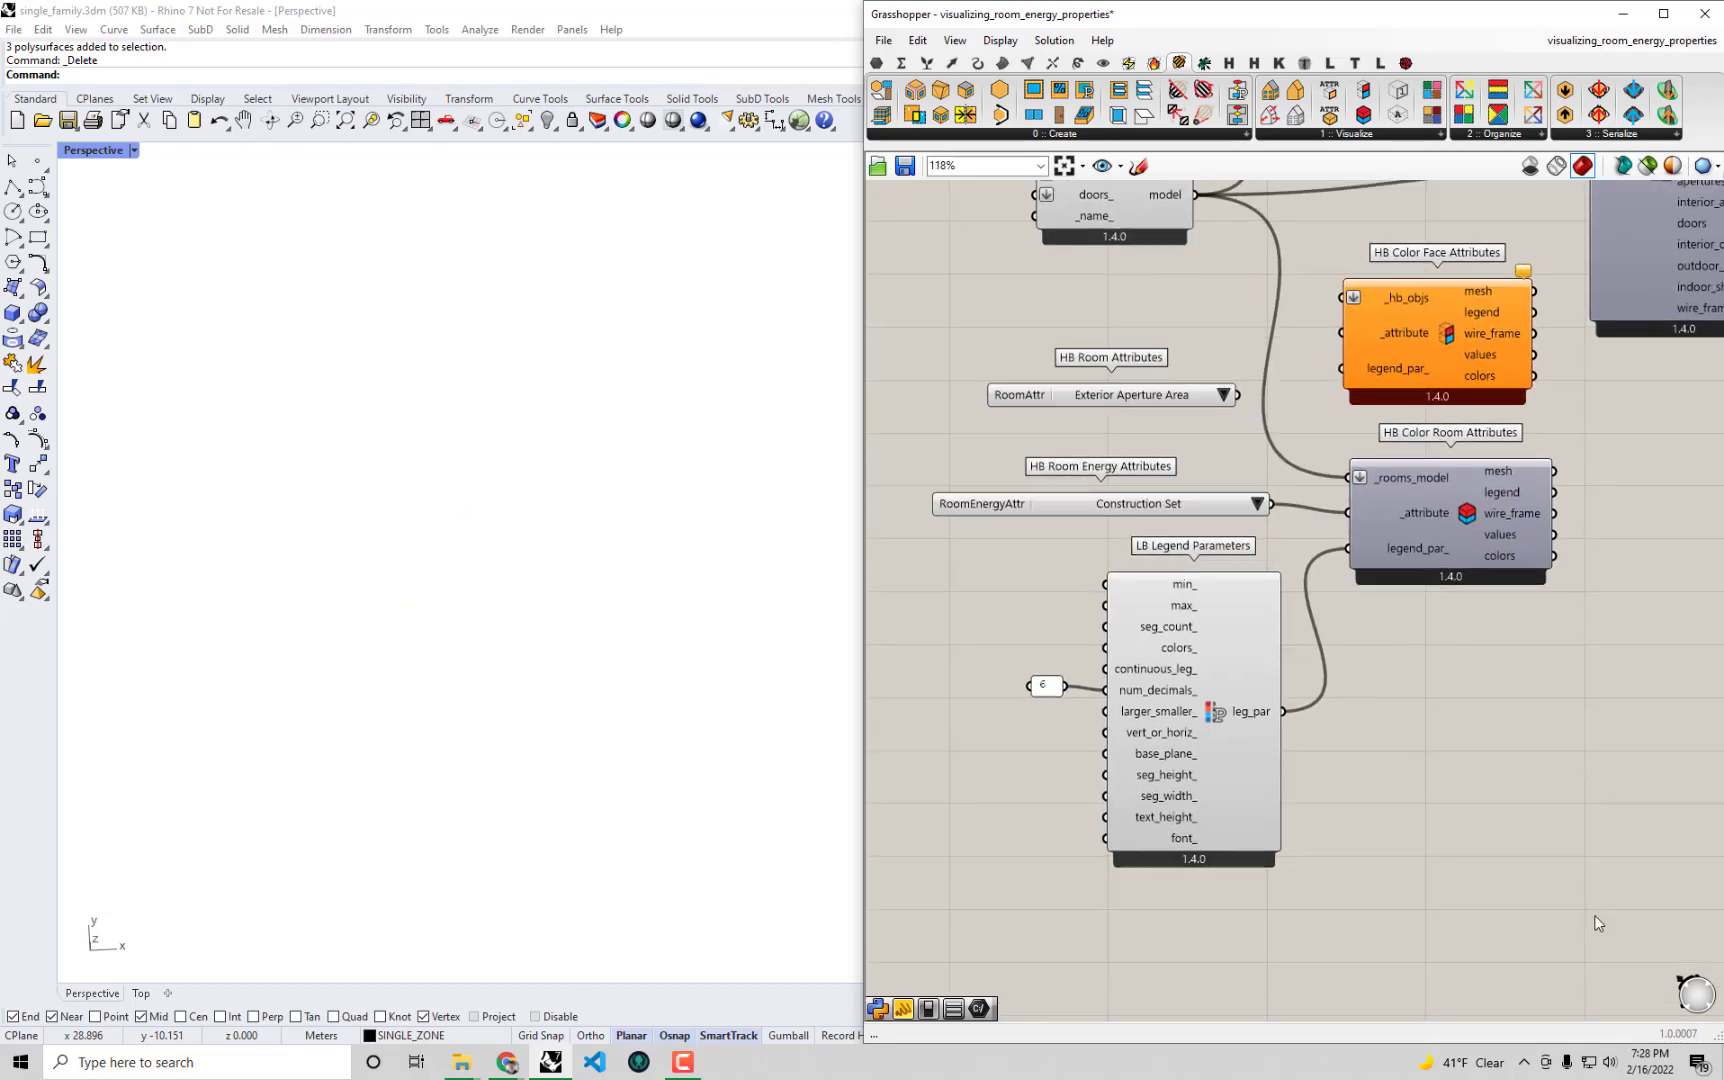
left_click_drag(1588, 945, 1029, 447)
left_click_drag(1422, 506, 1433, 548)
key("ctrl+g")
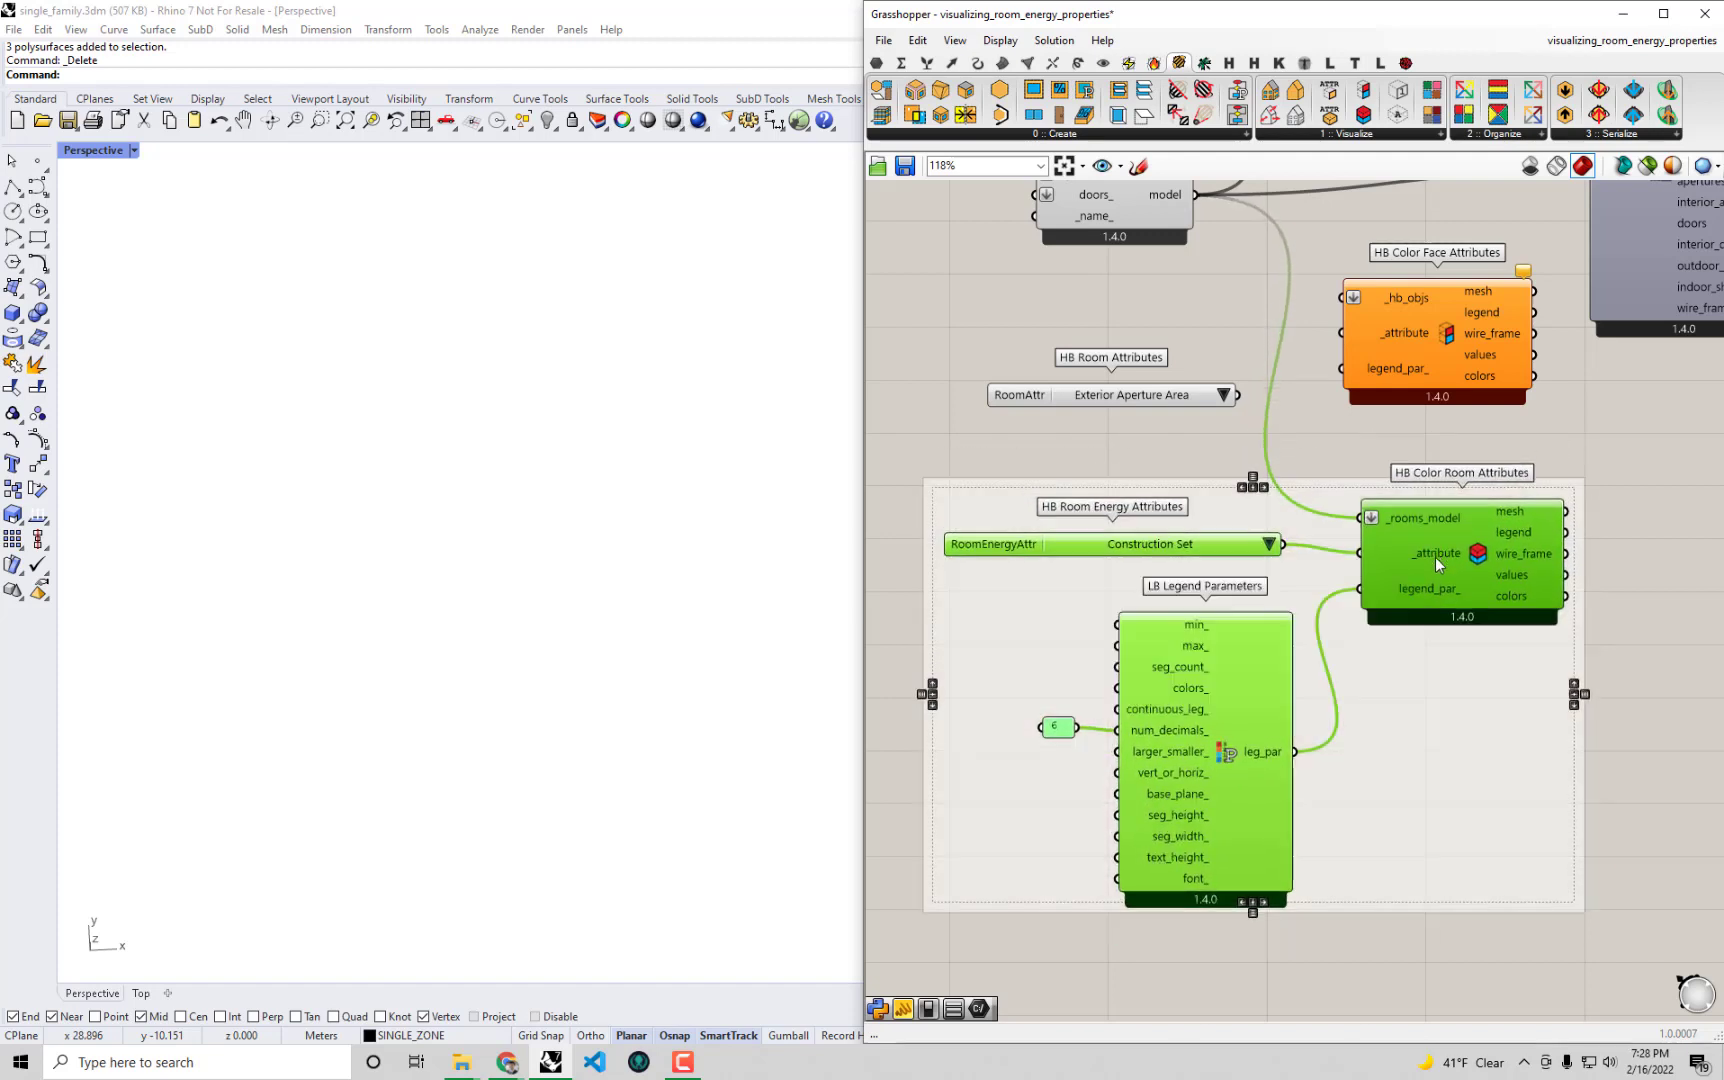
left_click_drag(1340, 509, 1359, 734)
Step: Shift HB Color Face Attributes slightly lower and delete the unused HB Room Attributes list
left_click_drag(1480, 381, 1492, 467)
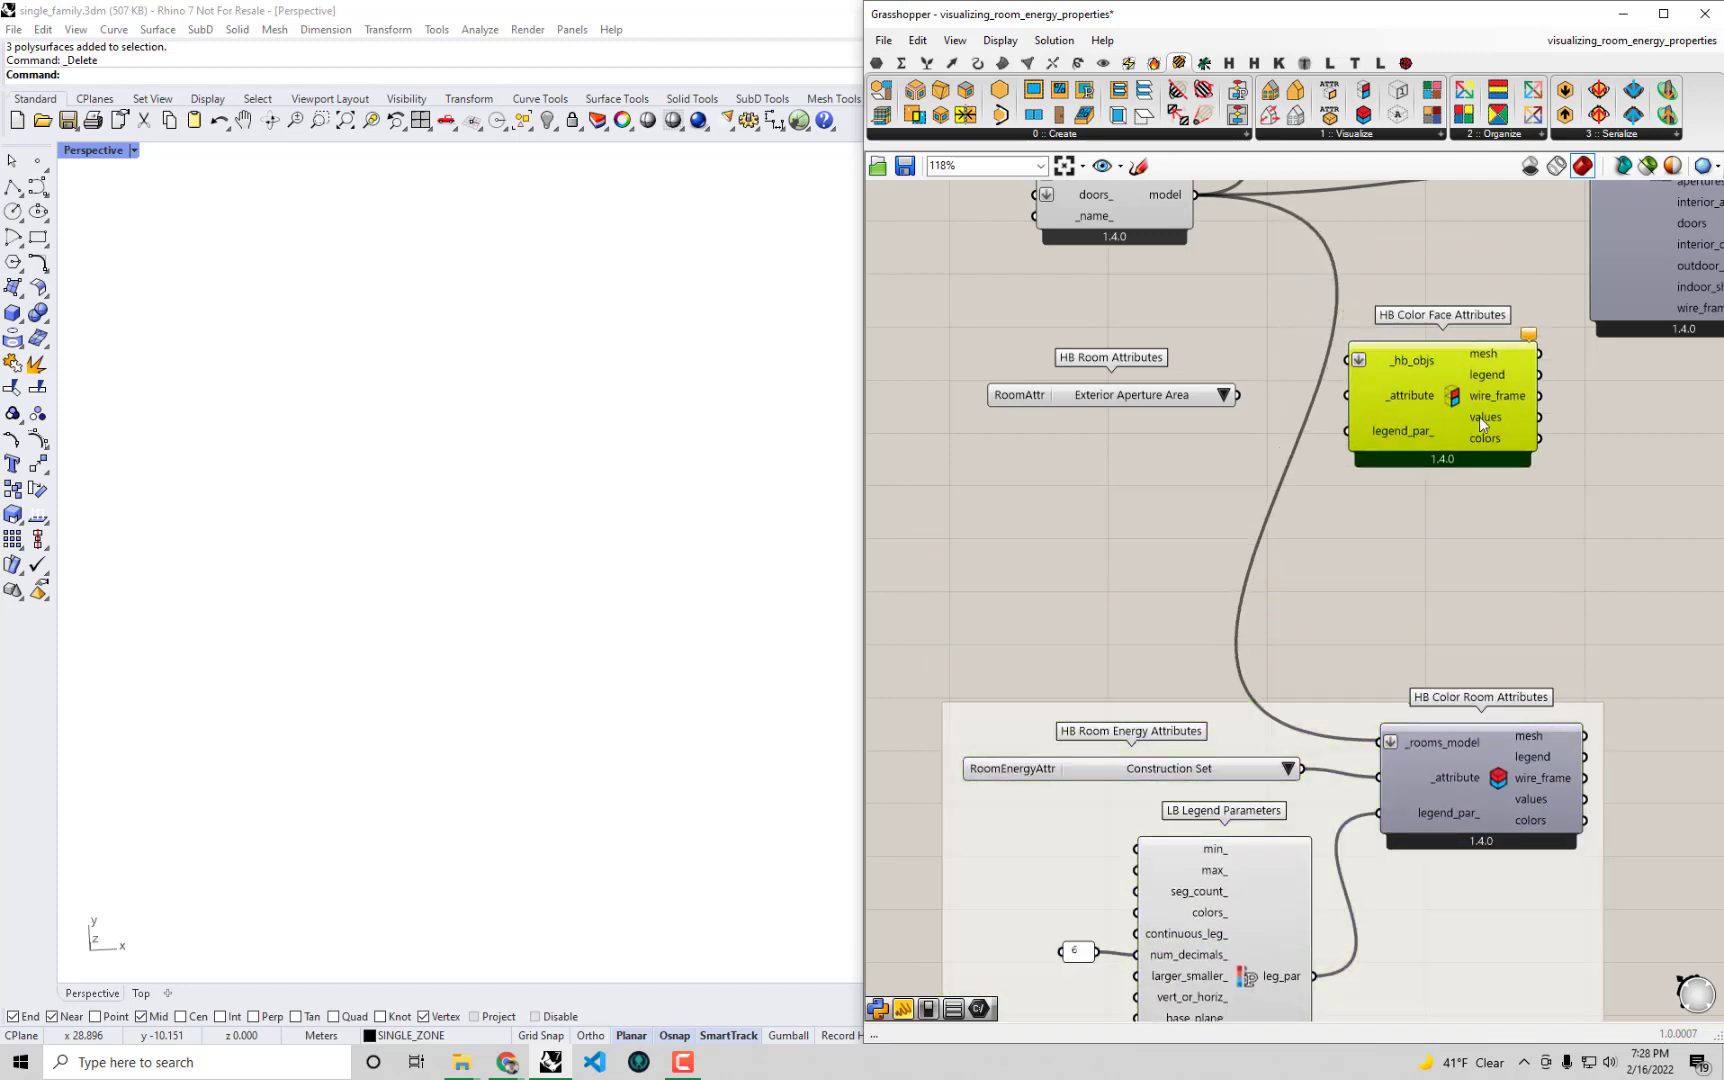
left_click(1175, 405)
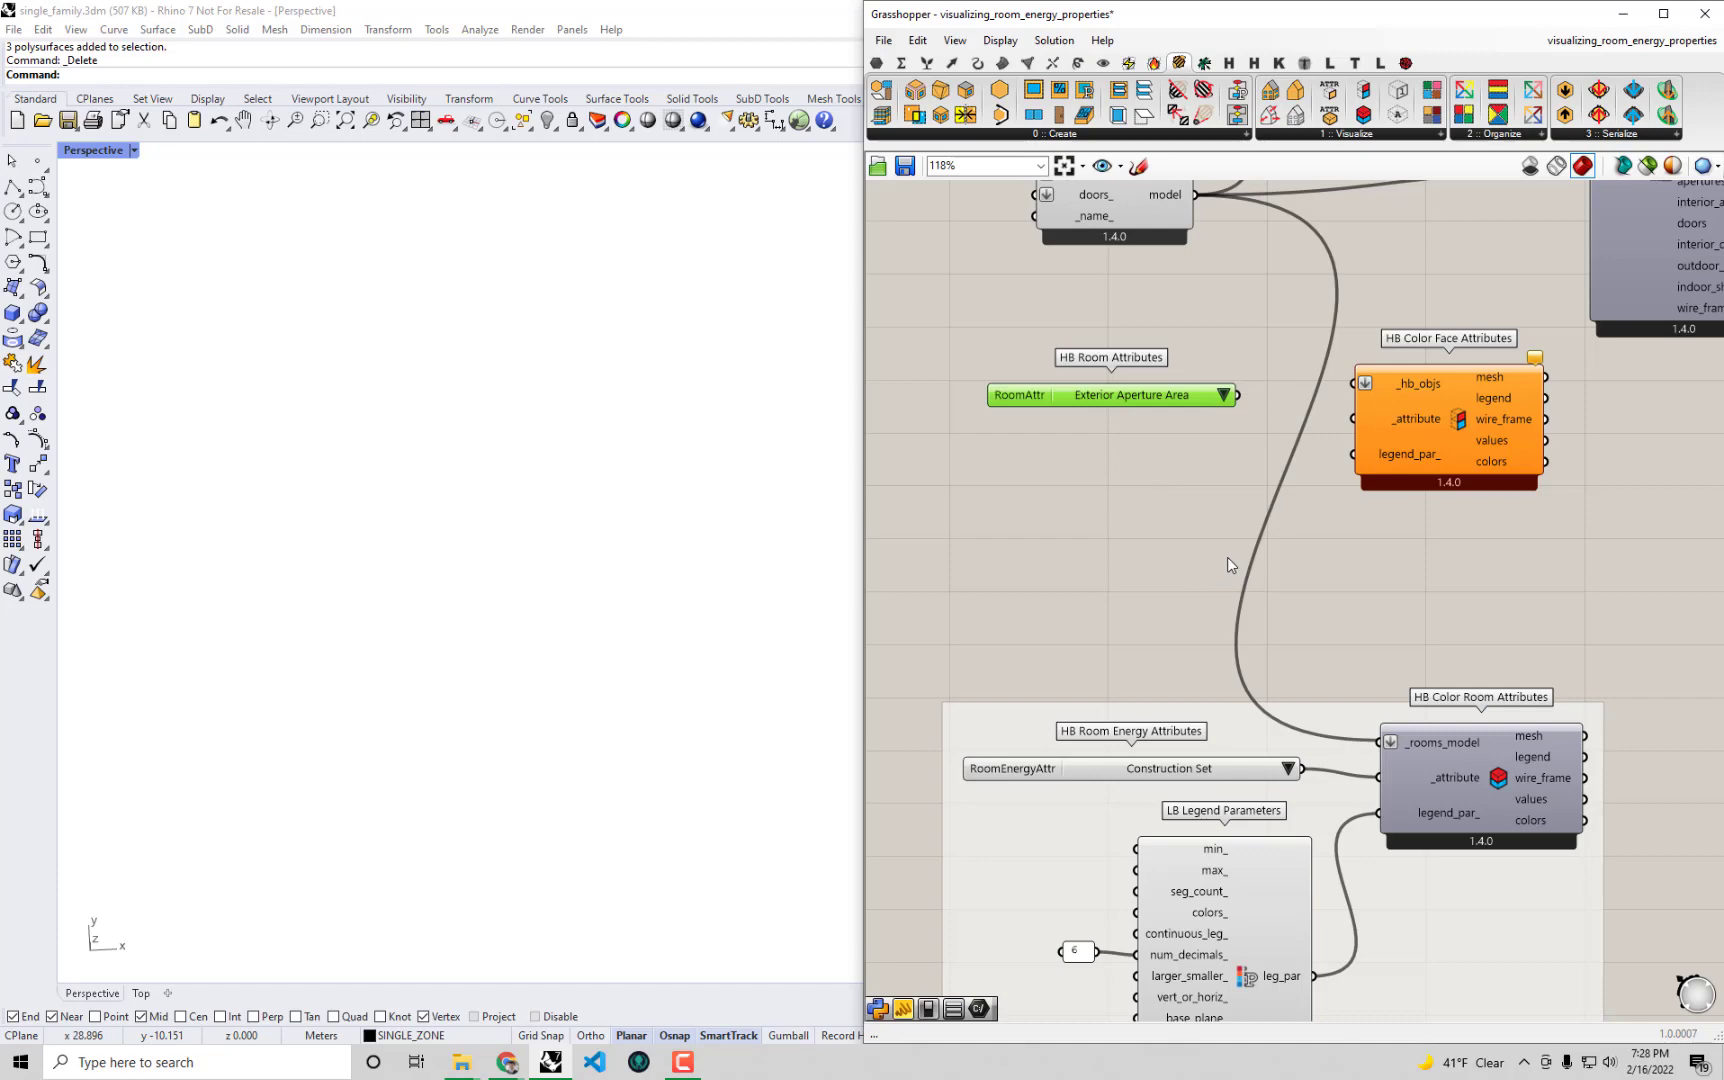
key("Delete")
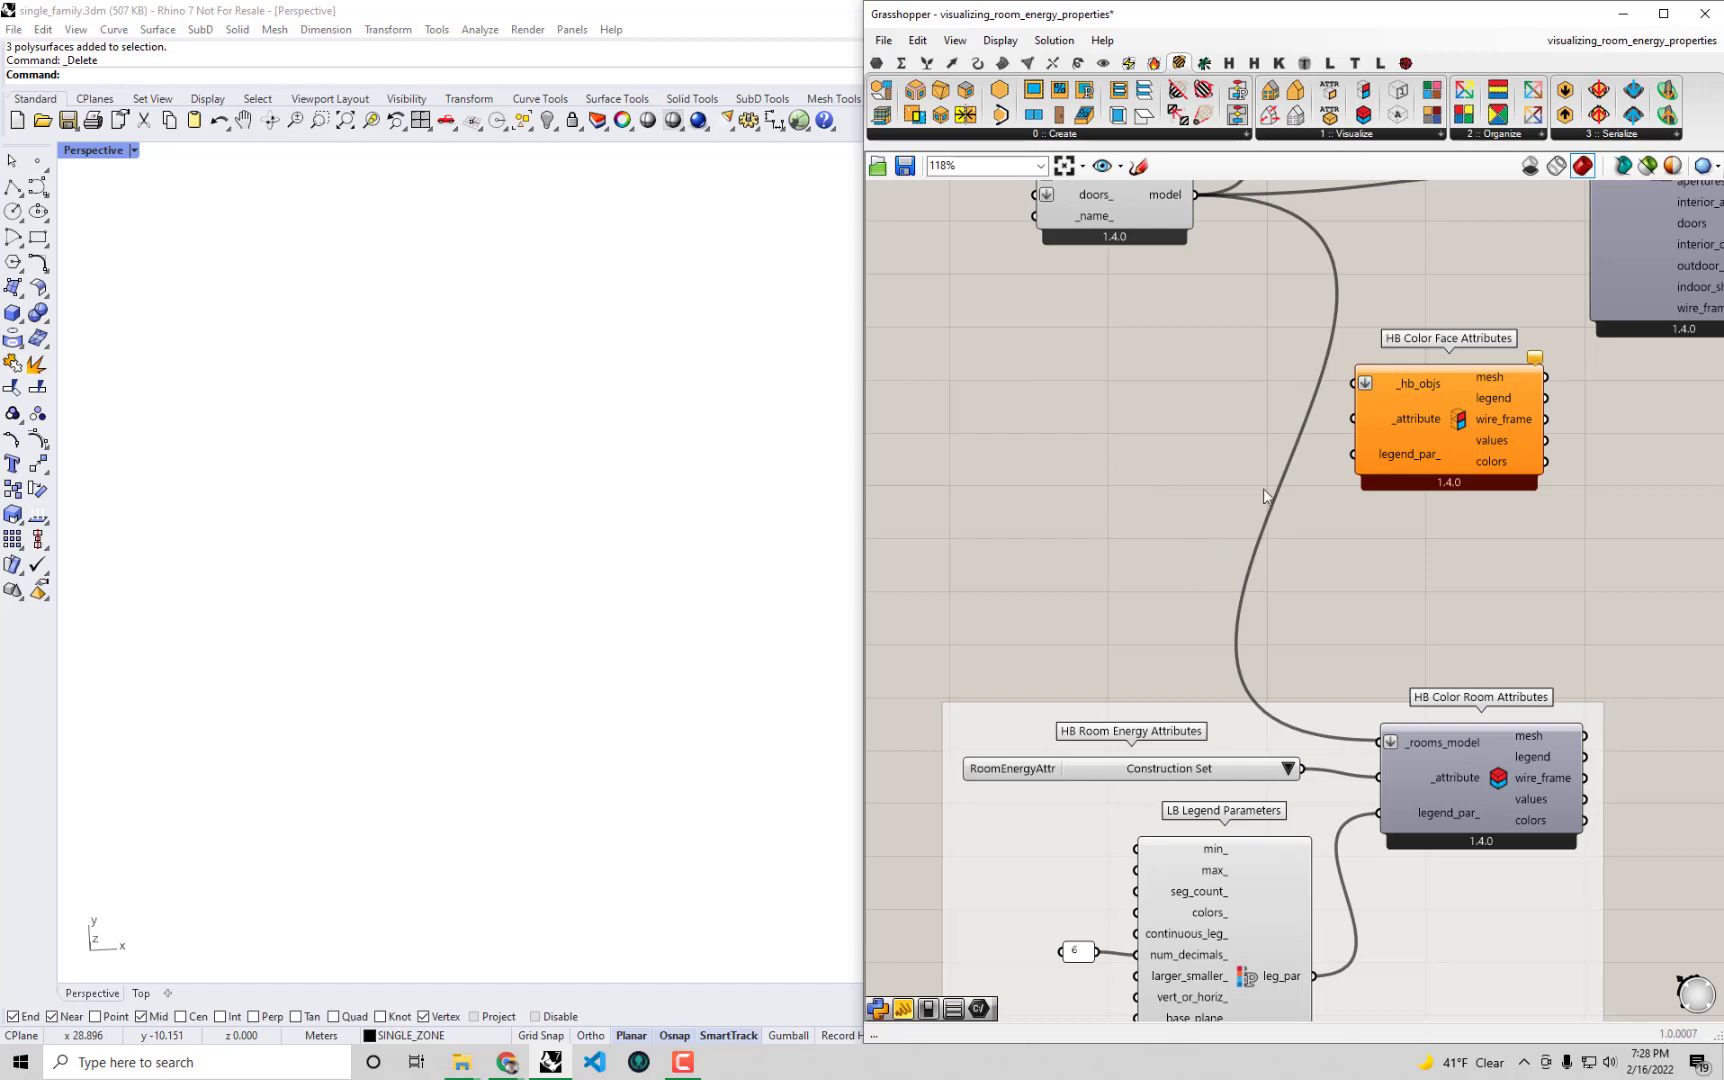
Step: Position HB Color Face Attributes beneath the visualization component and connect the HB Model's model output to its _hb_objs input
left_click_drag(1463, 480, 1487, 525)
right_click_drag(1487, 525, 1164, 616)
scroll(1367, 588, "down", 2)
left_click_drag(1293, 444, 1335, 305)
left_click_drag(1093, 682, 1236, 582)
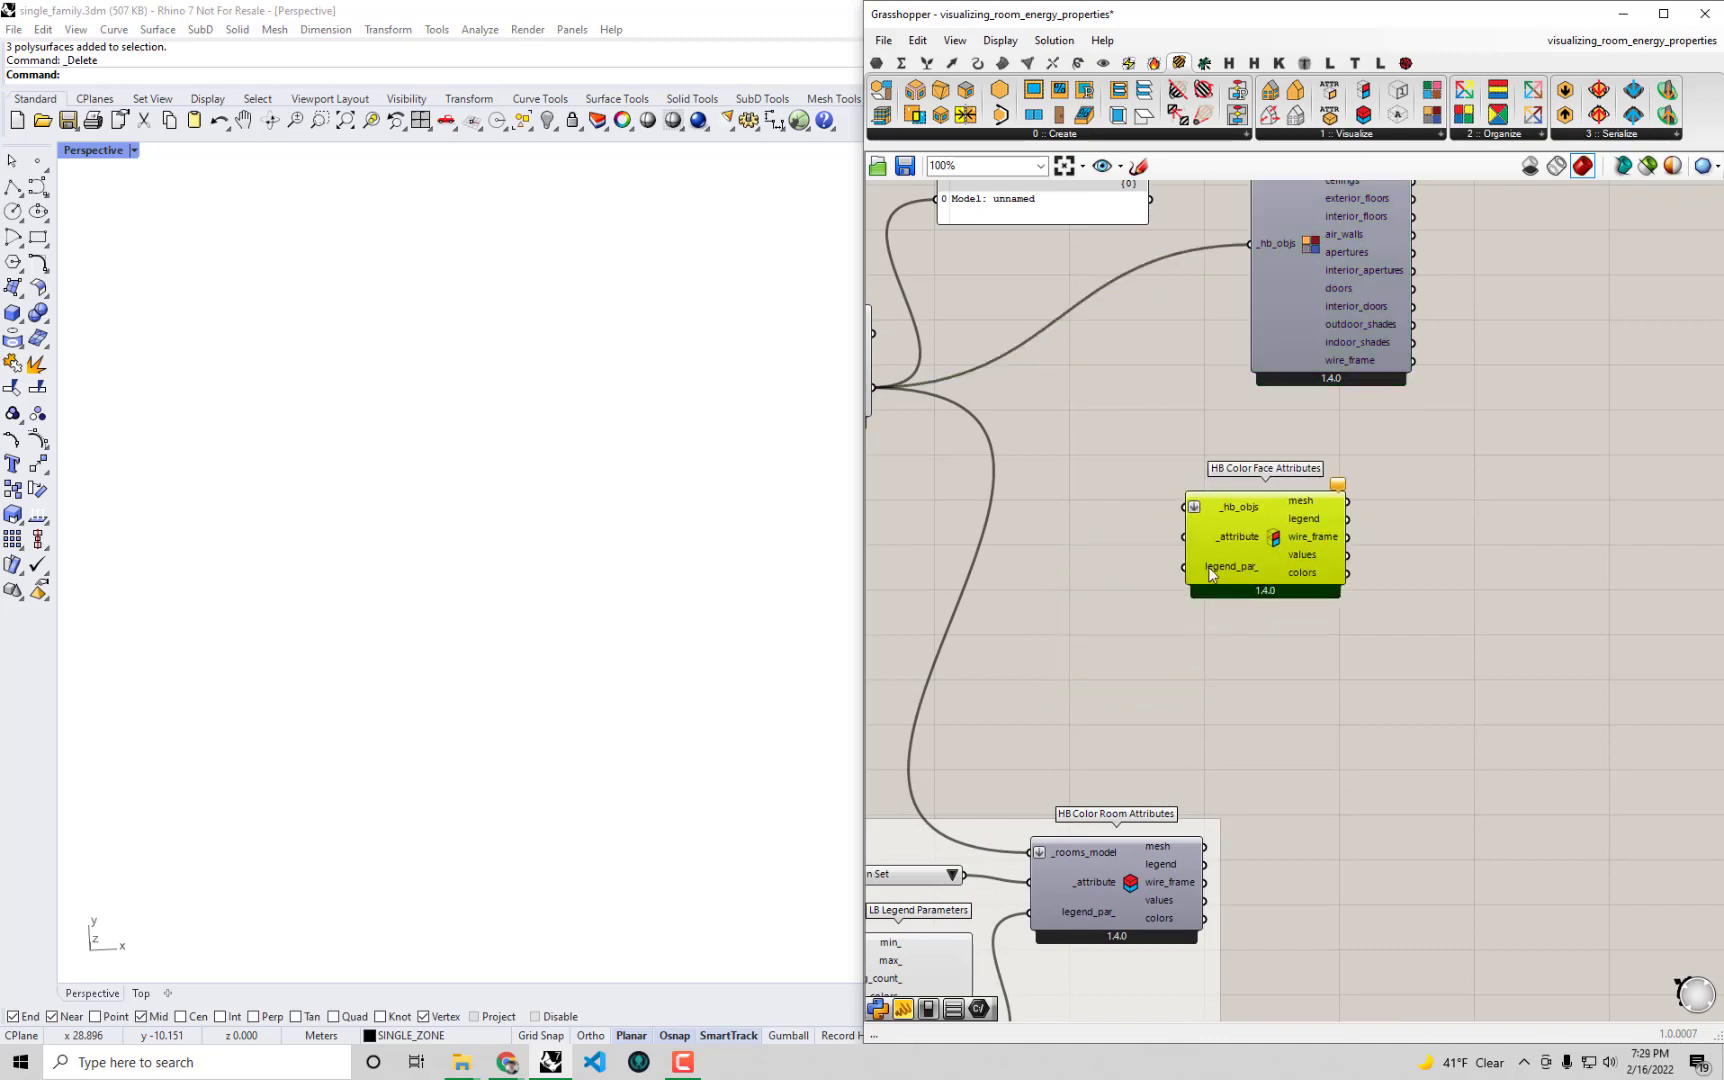
right_click_drag(1118, 570, 1393, 562)
left_click_drag(1494, 488, 1459, 446)
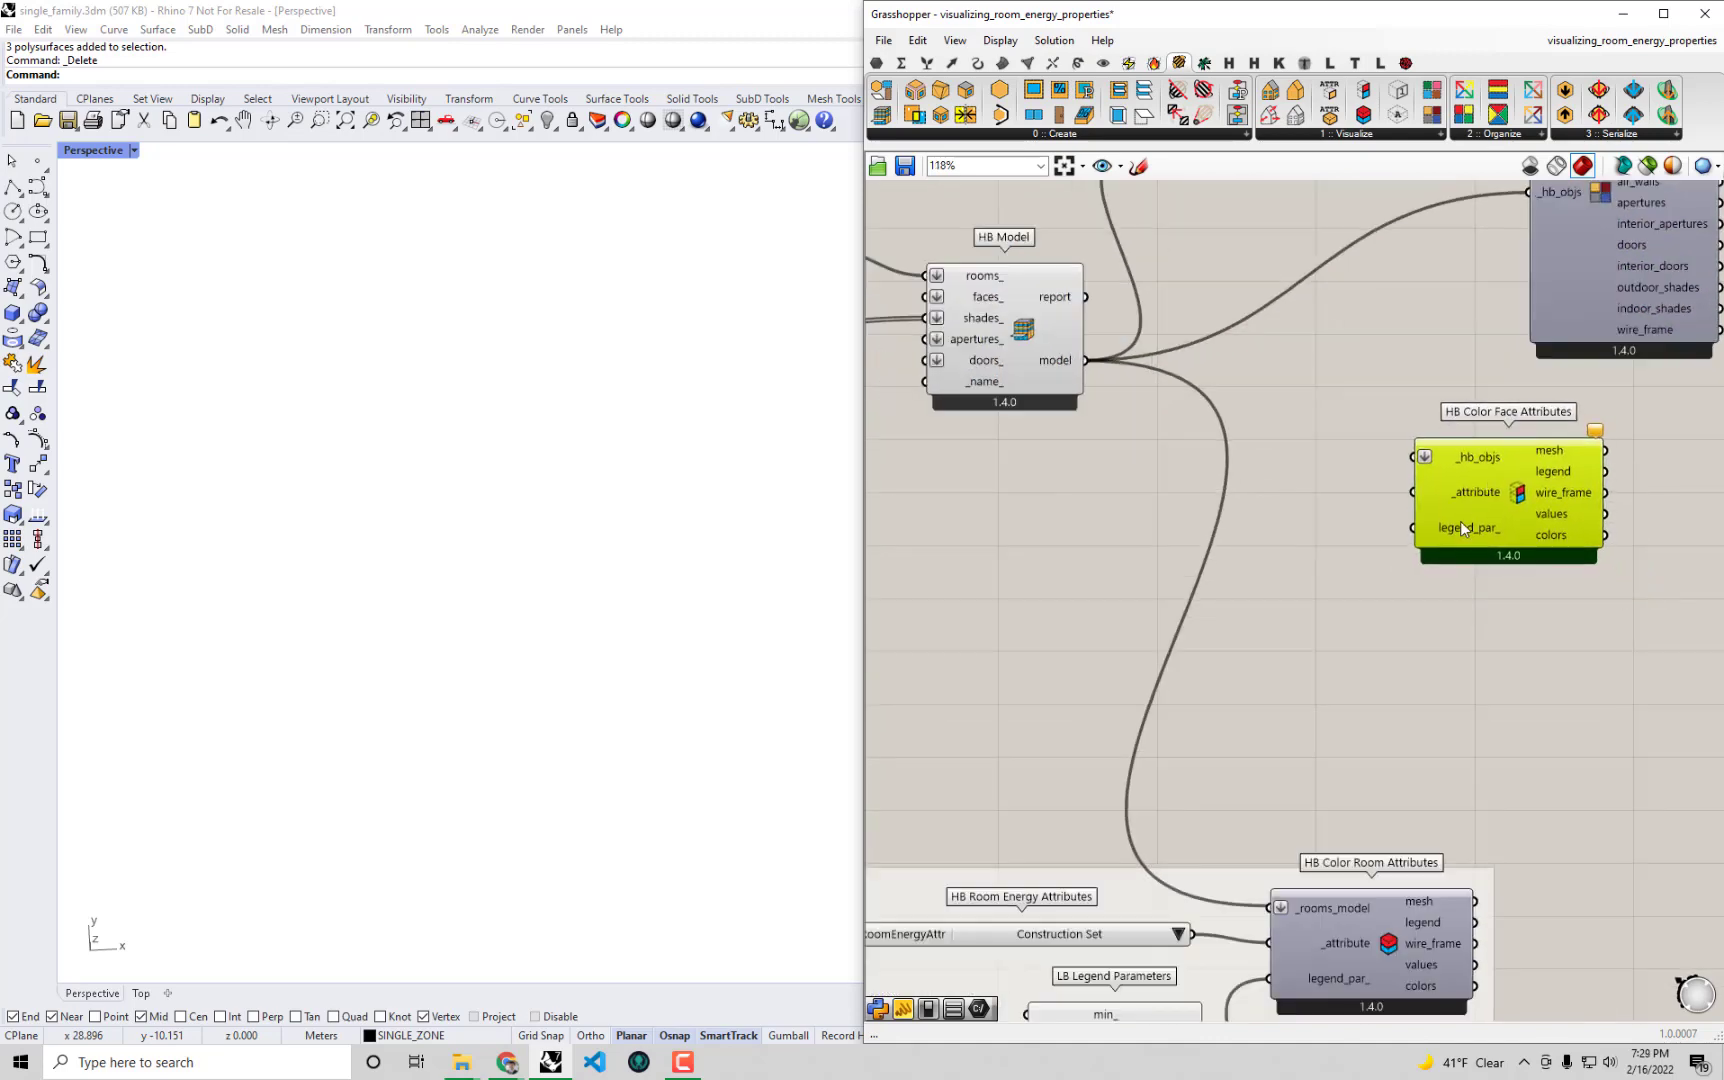
scroll(1383, 587, "up", 1)
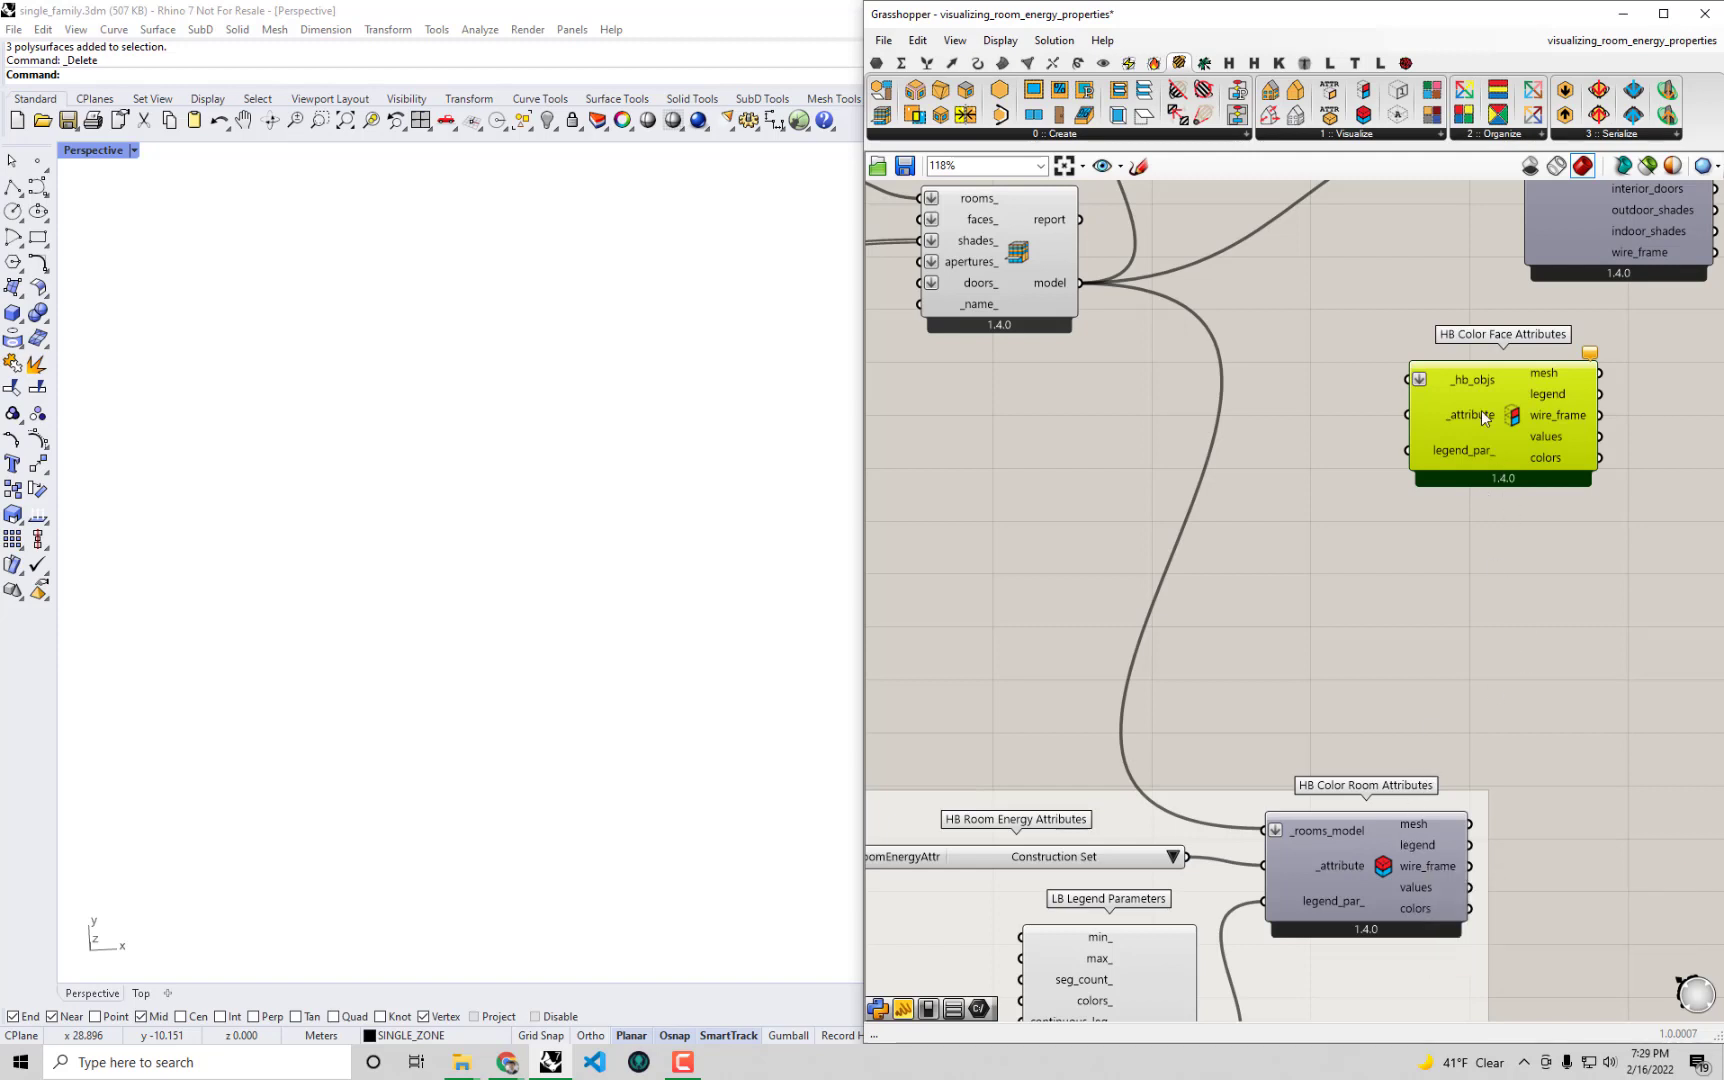
mouse_move(1480, 376)
left_click_drag(1071, 286, 1409, 380)
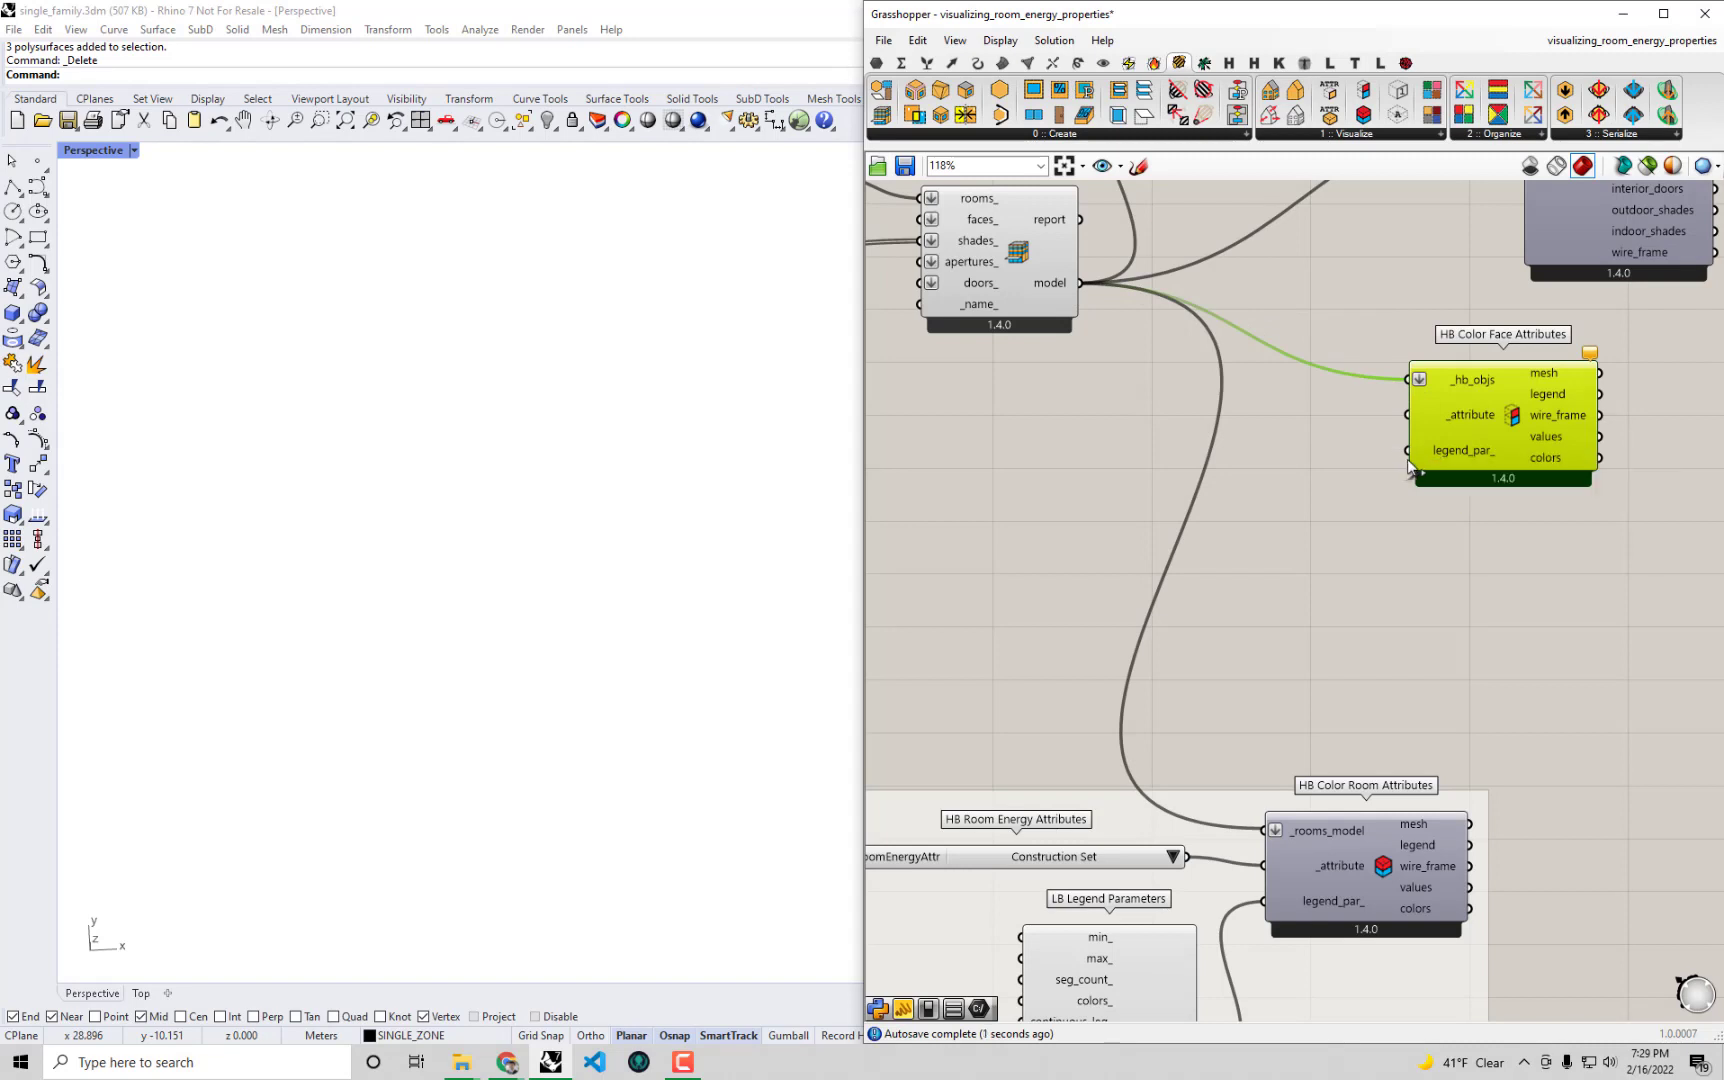
Step: Add an HB Face Attributes list set to Display Name, connect it to the _attribute input, and place it near HB Color Face Attributes
mouse_move(1469, 413)
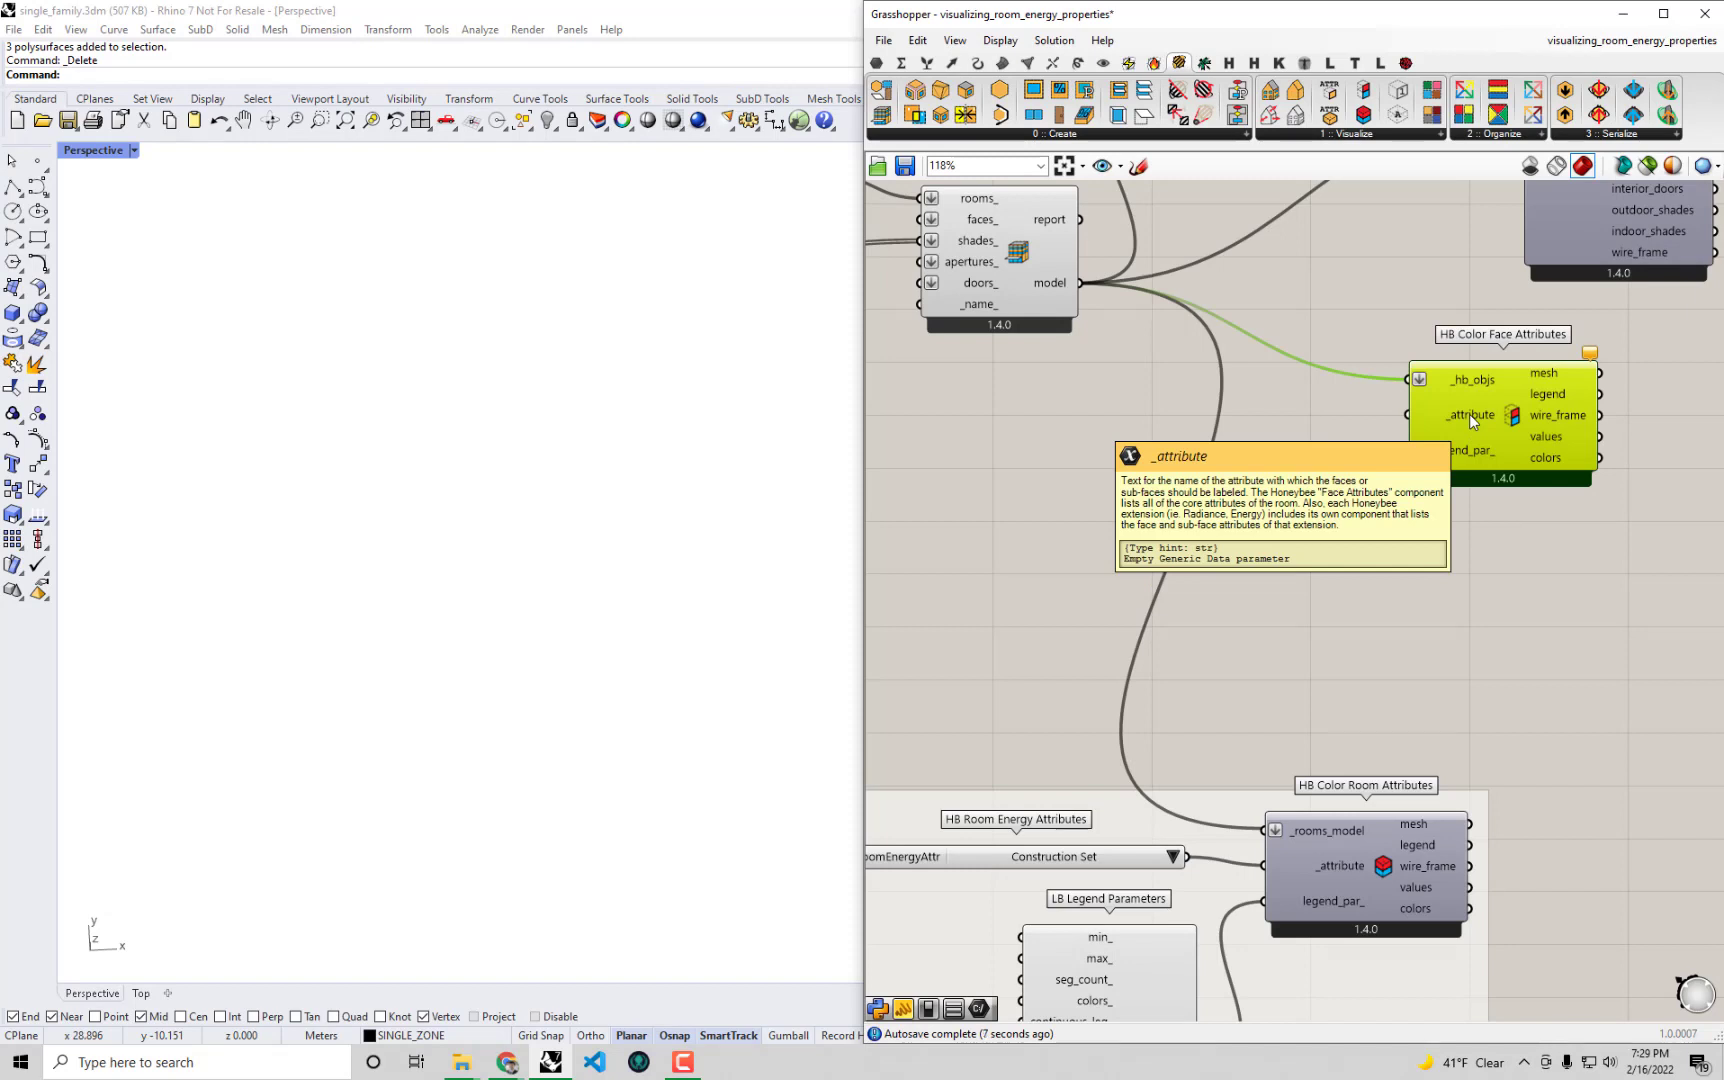
left_click(1350, 300)
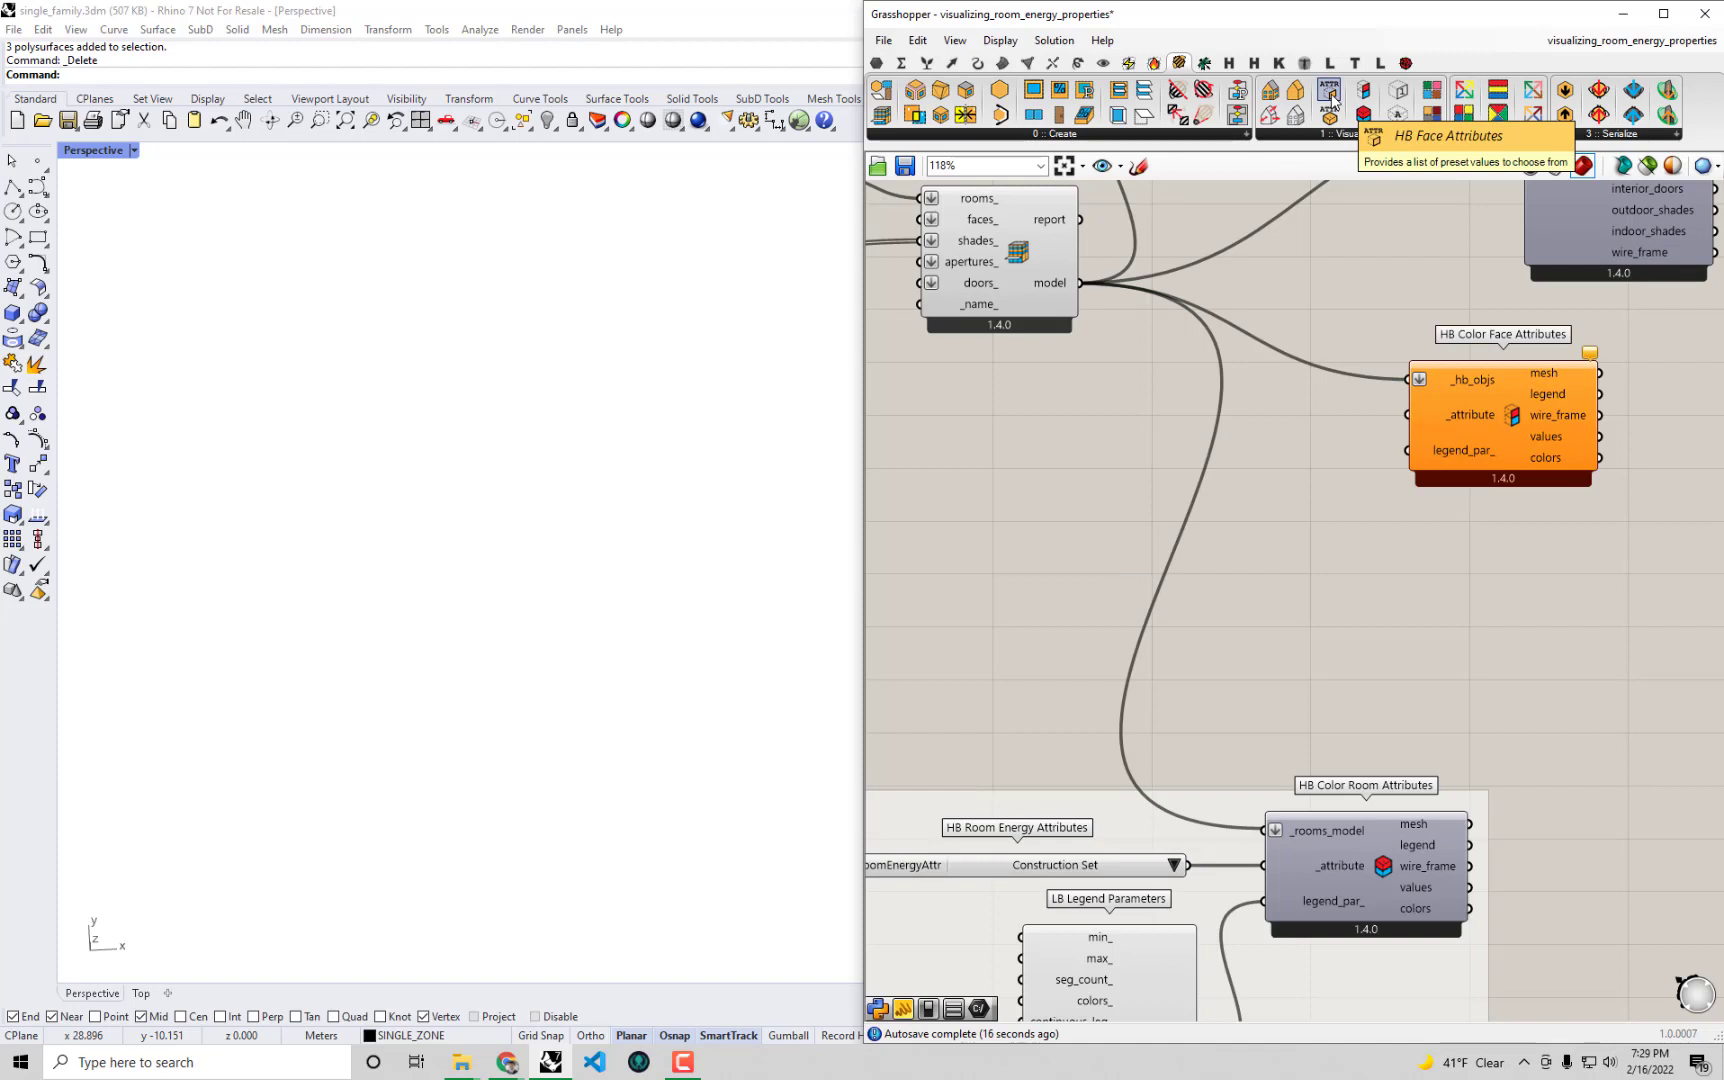
left_click_drag(1331, 97, 1117, 432)
left_click(1214, 428)
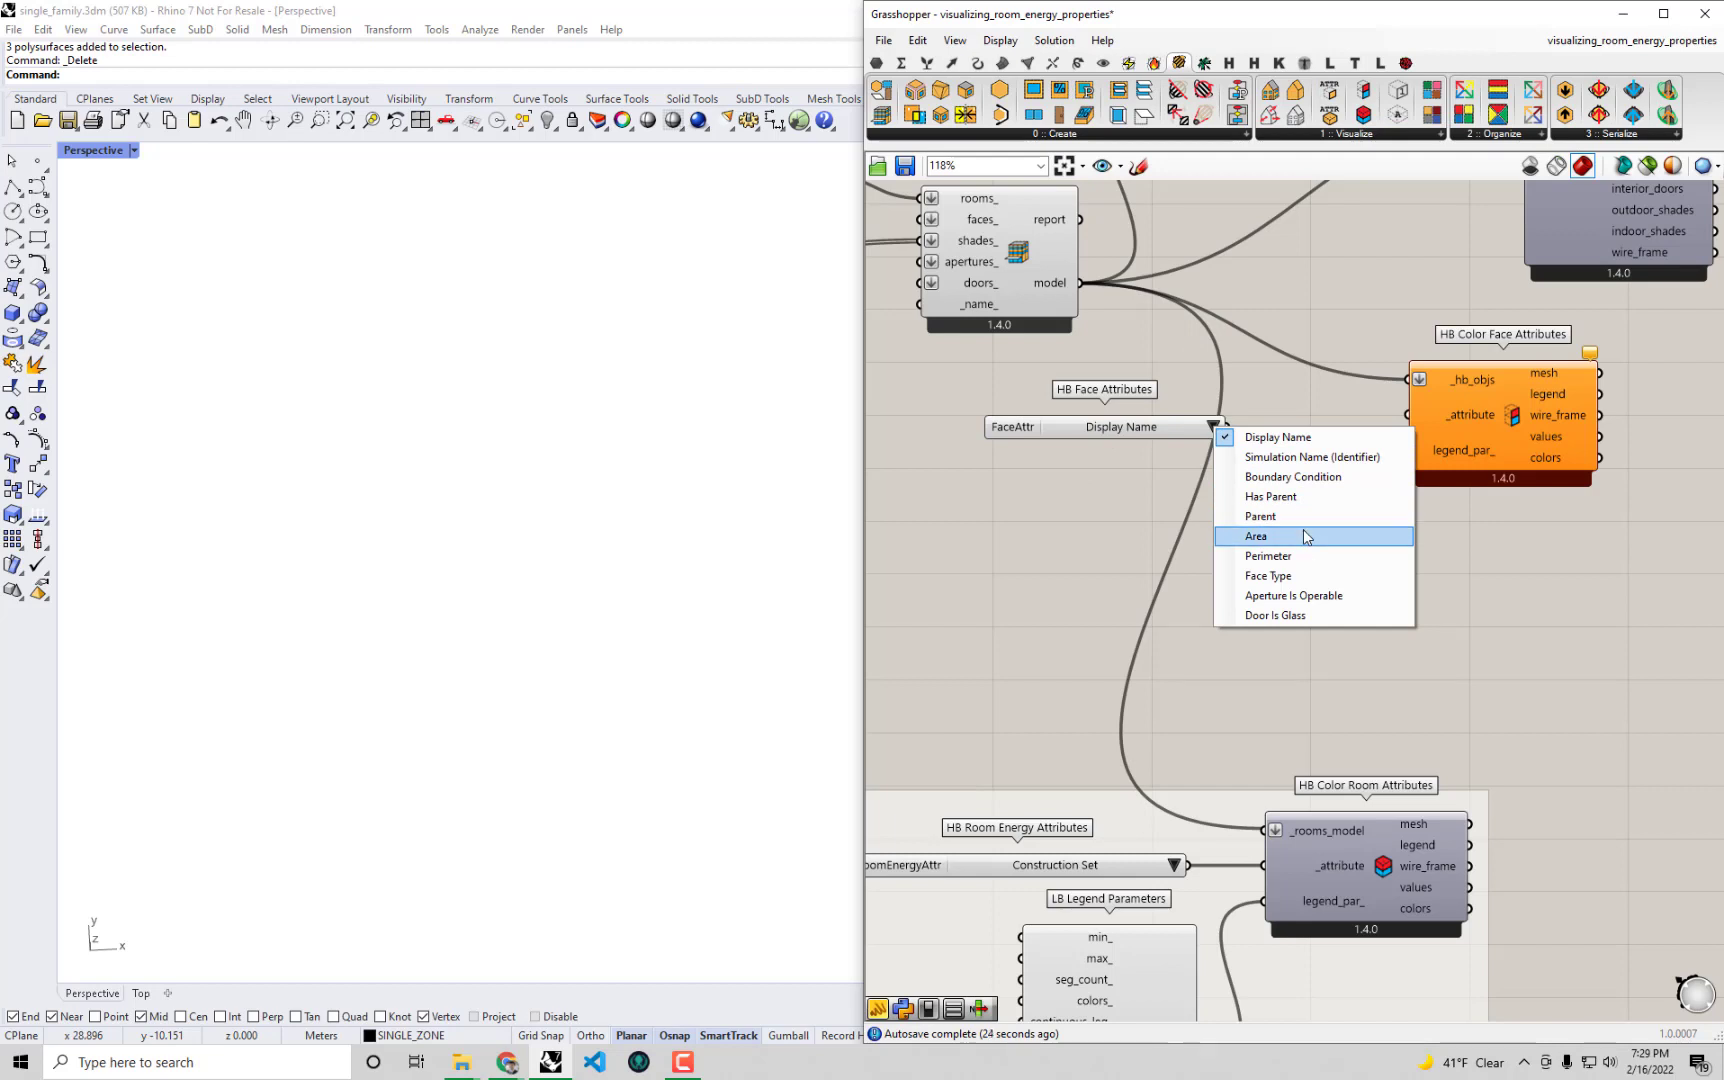
left_click(1288, 425)
left_click_drag(1228, 428, 1408, 415)
left_click(1145, 430)
left_click_drag(1145, 430, 1257, 424)
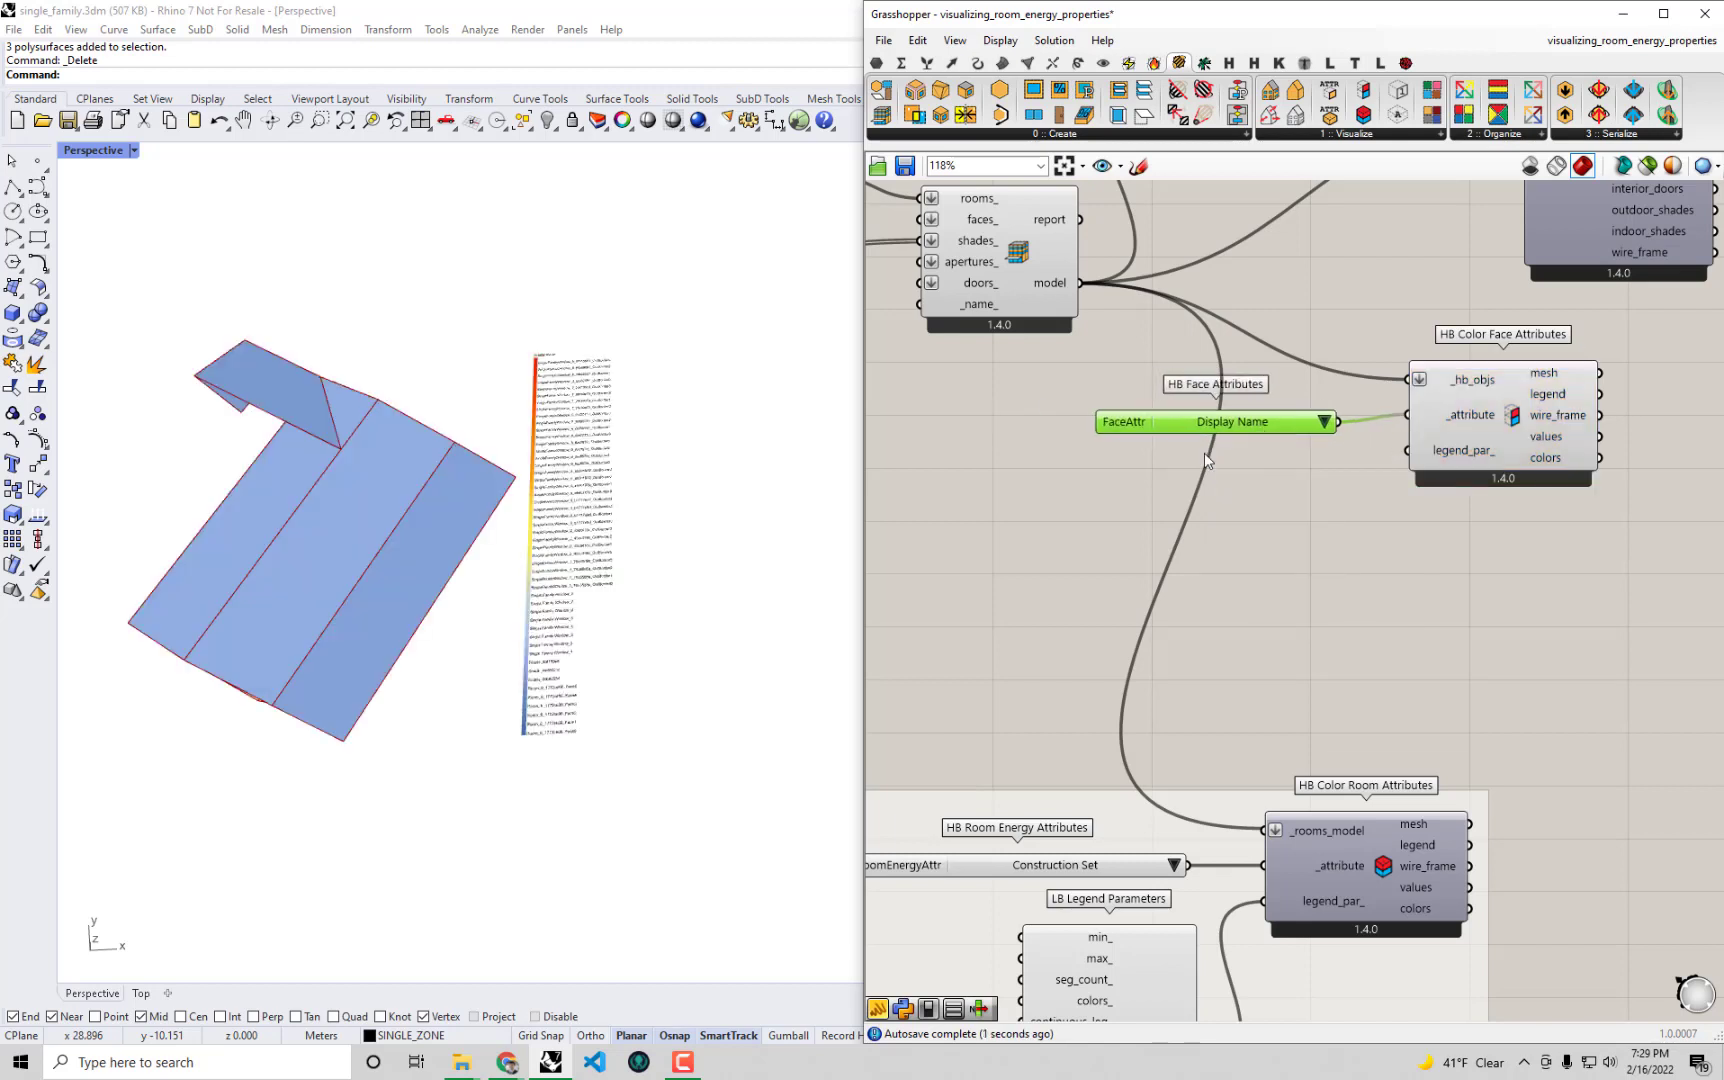
Step: Examine the Display Name legend, set the HB Face Attributes list to Boundary Condition, and inspect the coloured model from below and above
right_click_drag(520, 560, 434, 609)
right_click_drag(310, 708, 598, 475)
scroll(598, 475, "up", 5)
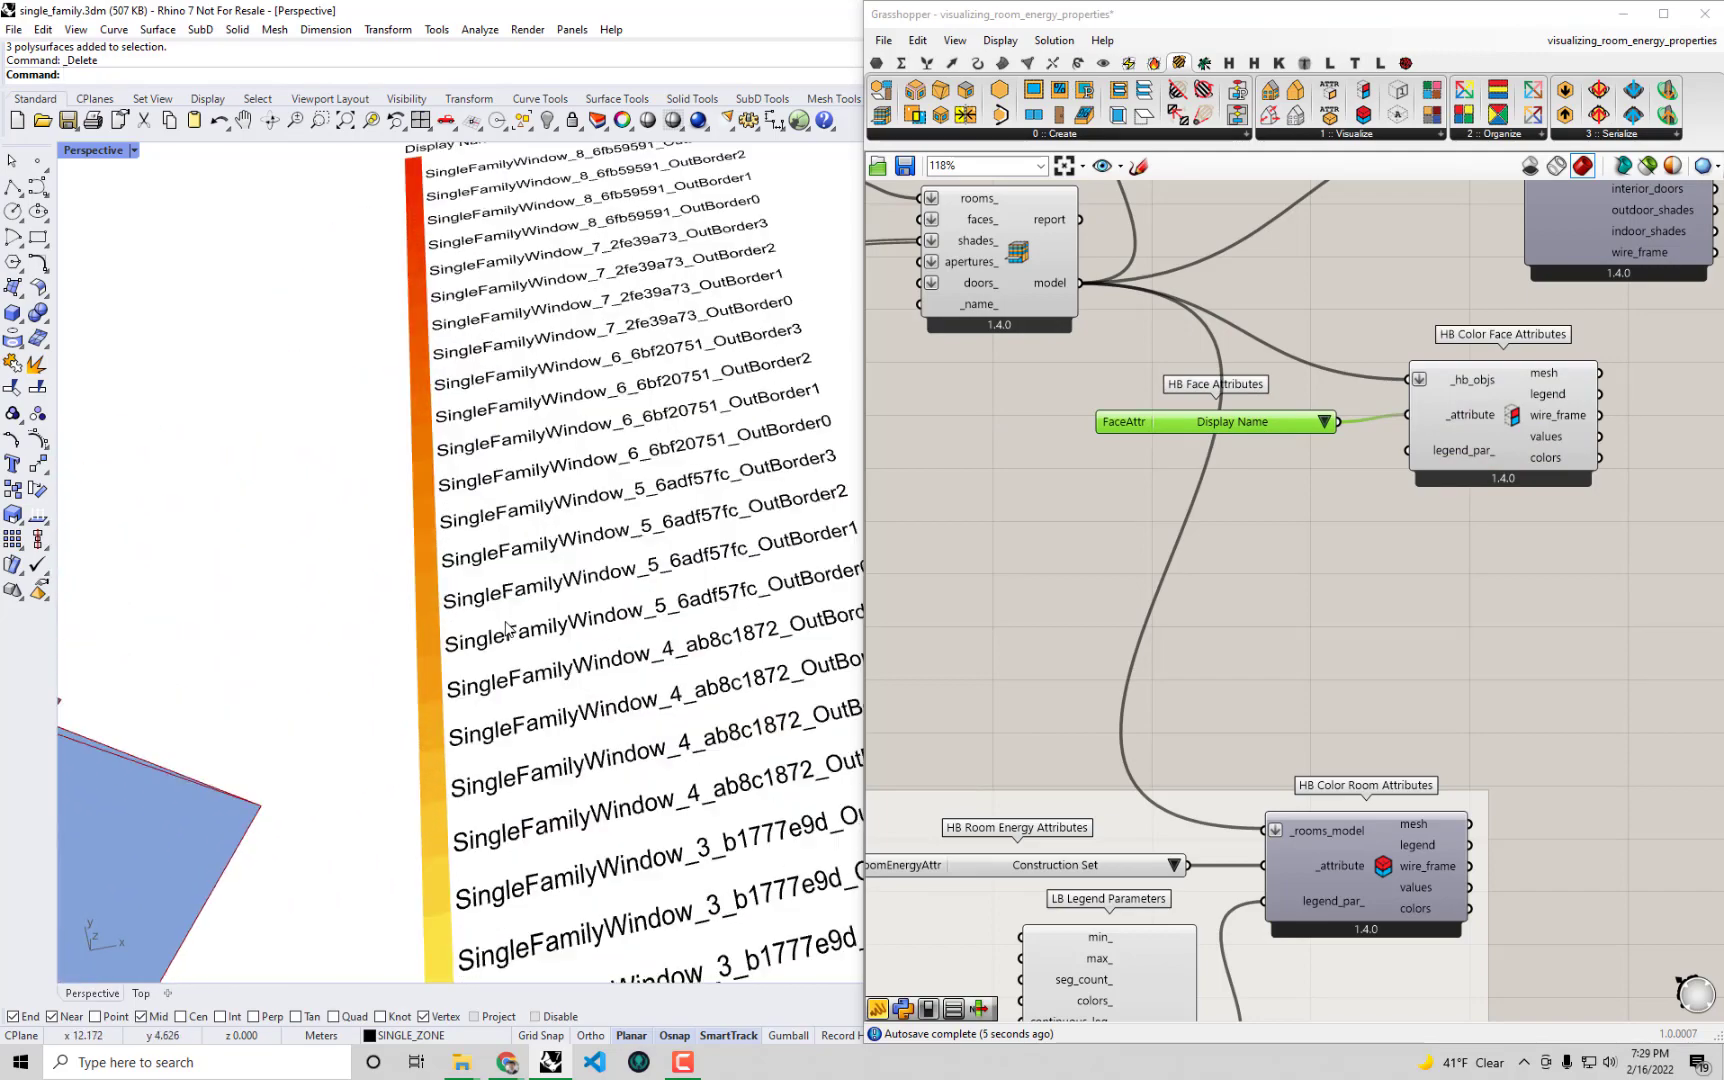
scroll(550, 524, "down", 2)
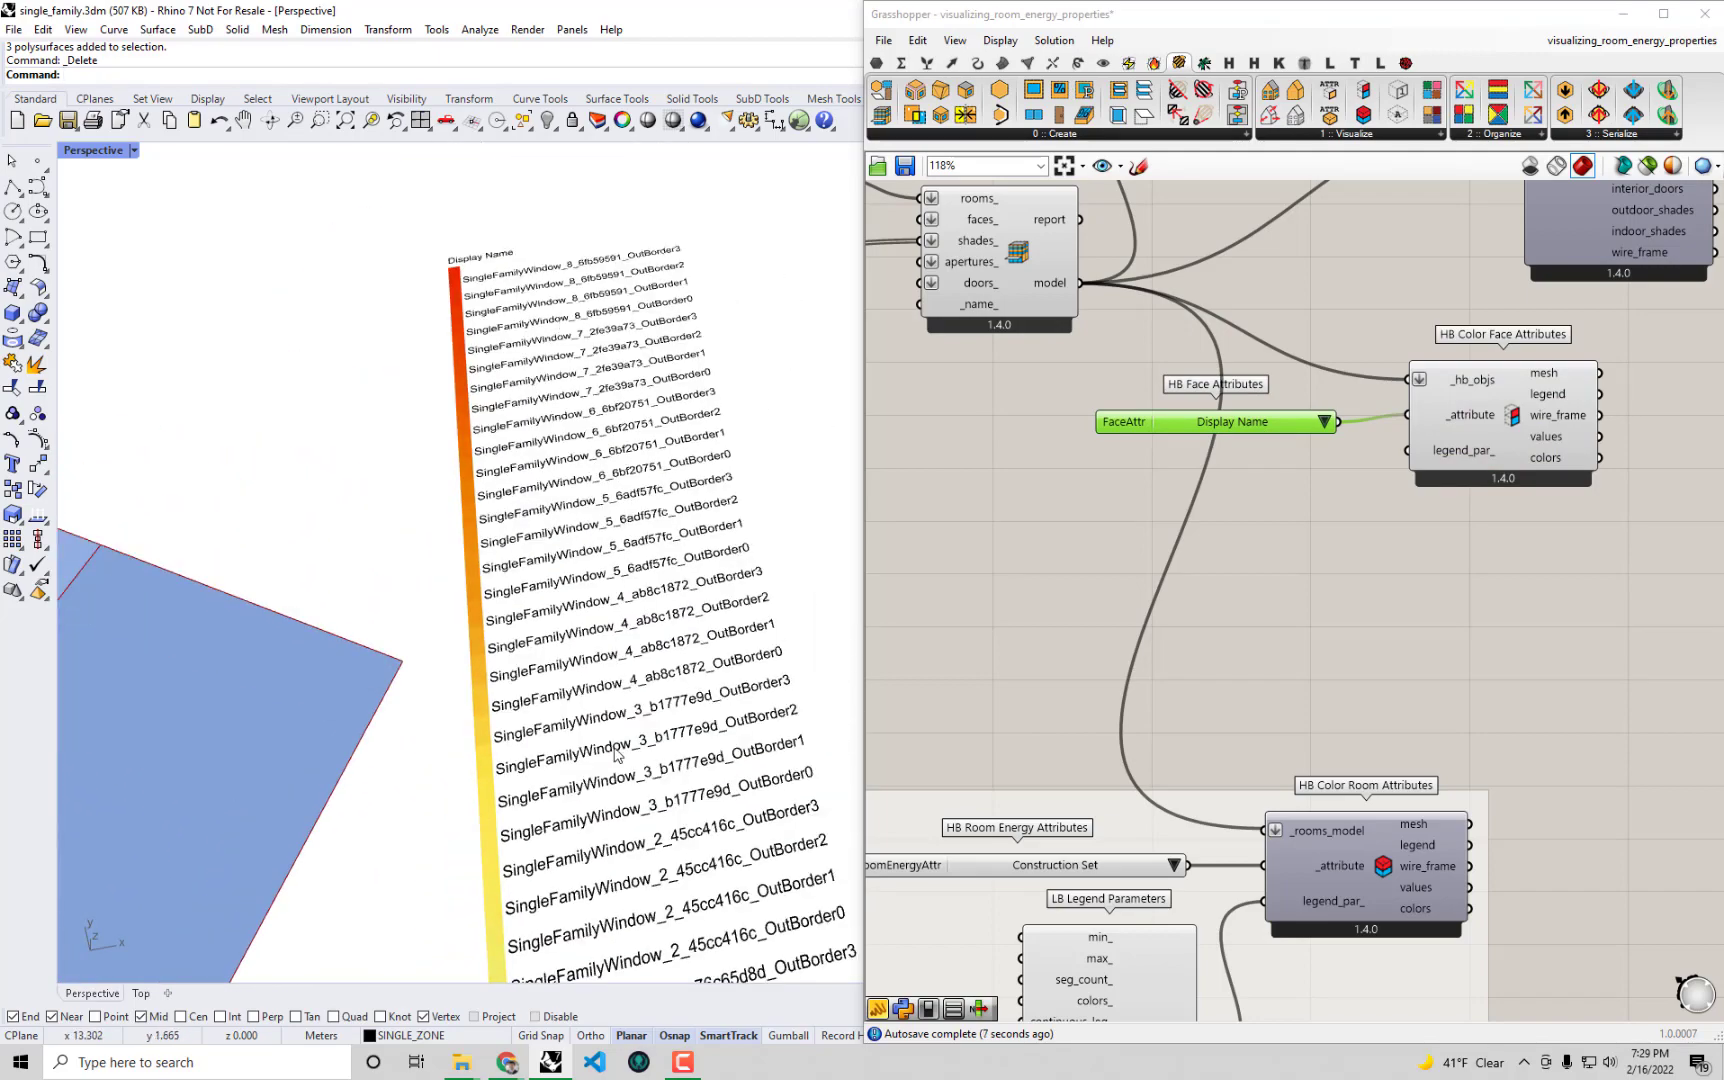
right_click_drag(575, 365, 668, 563)
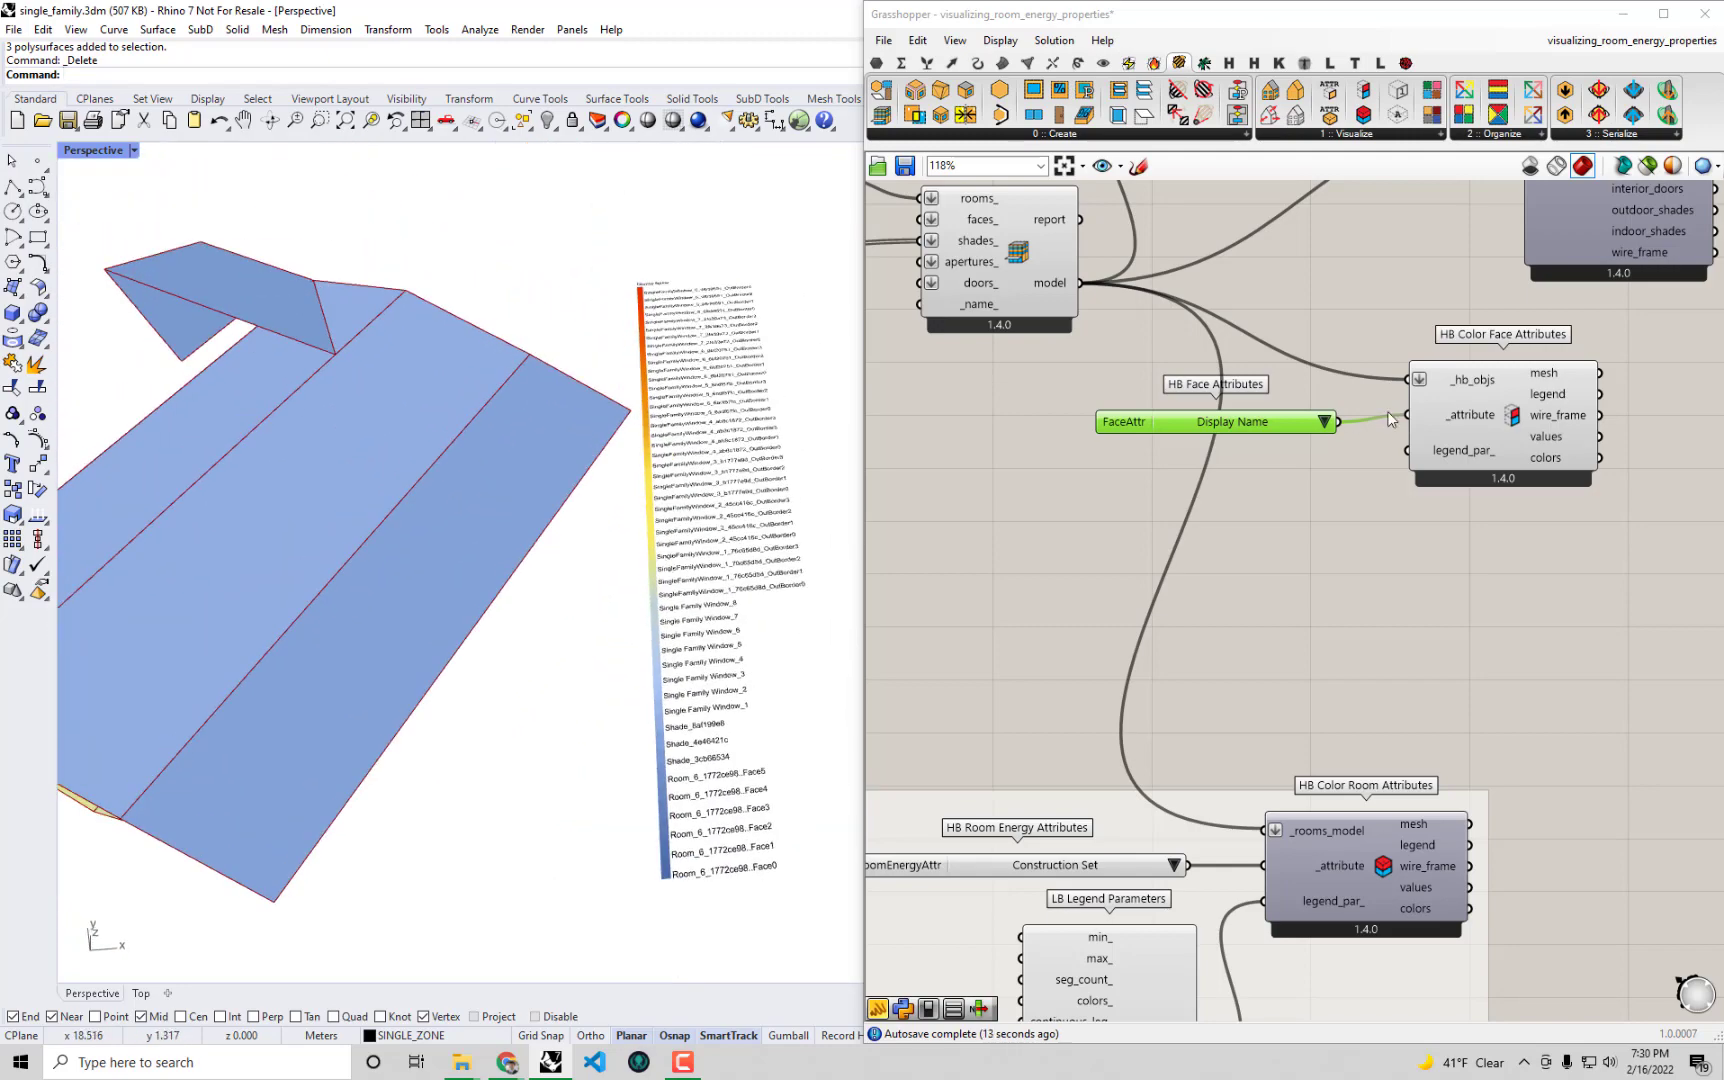
left_click(1327, 422)
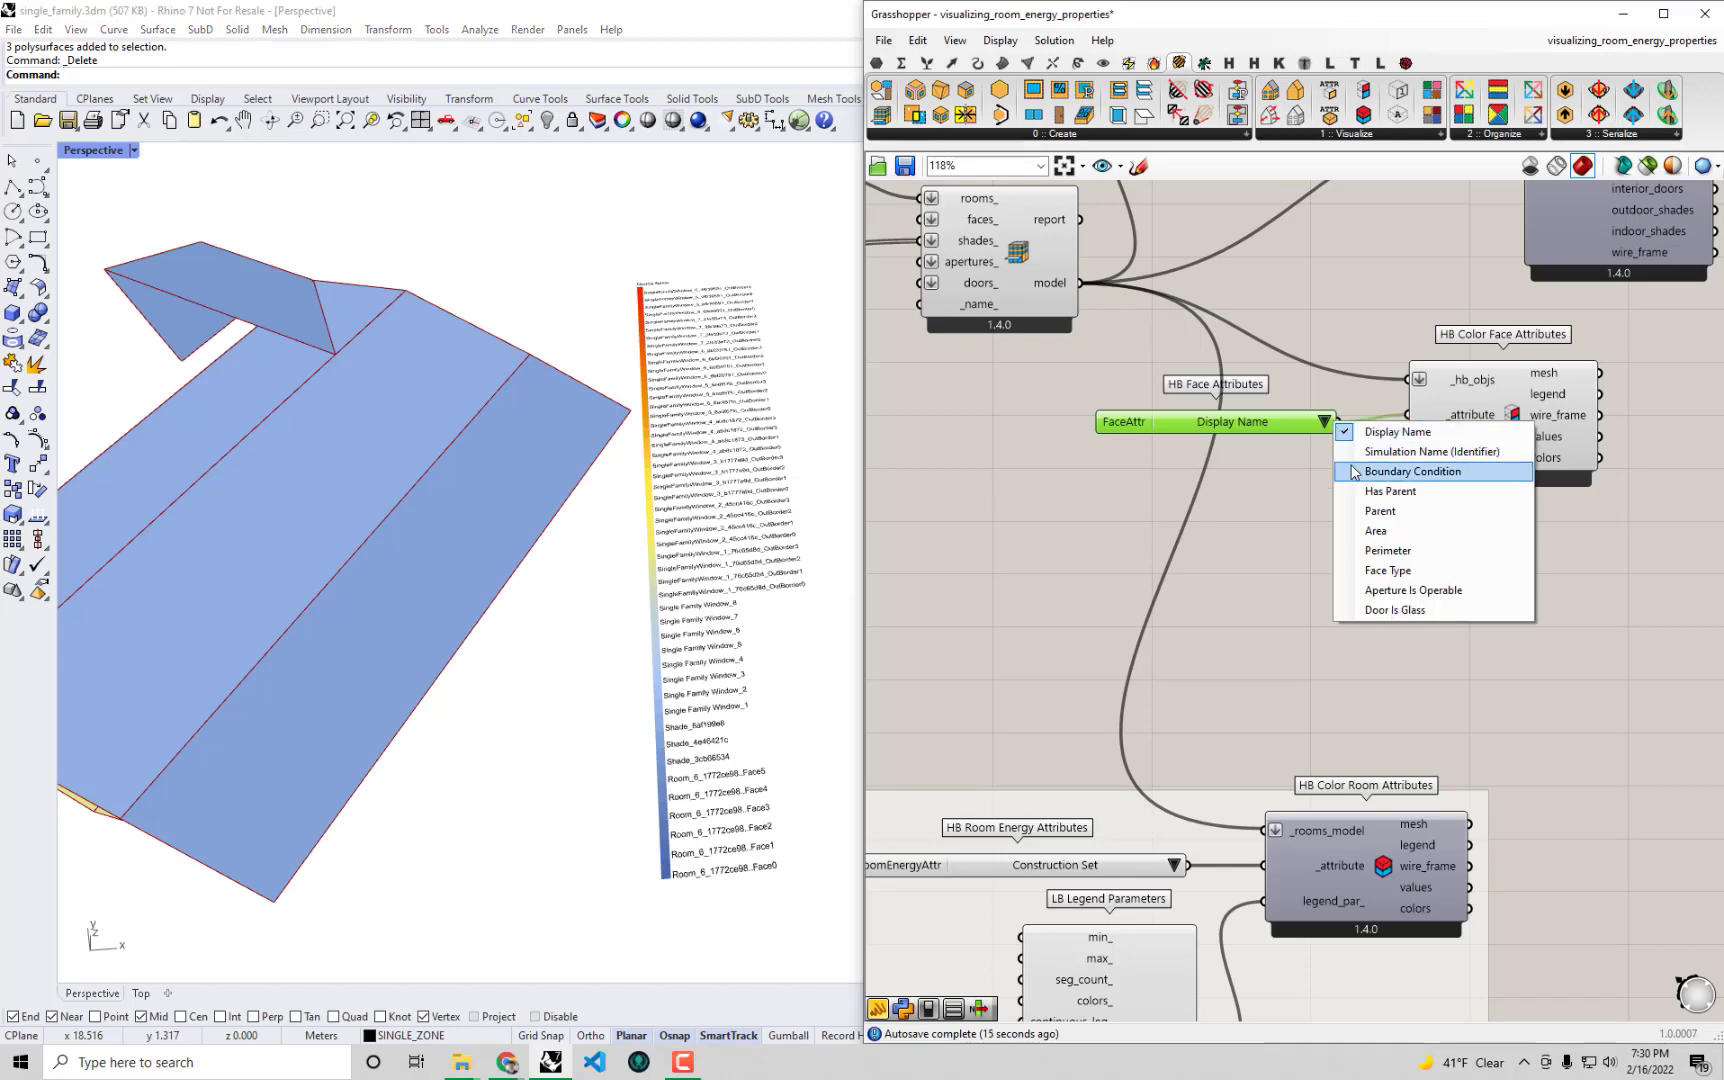
left_click(1355, 472)
right_click_drag(804, 604, 601, 385)
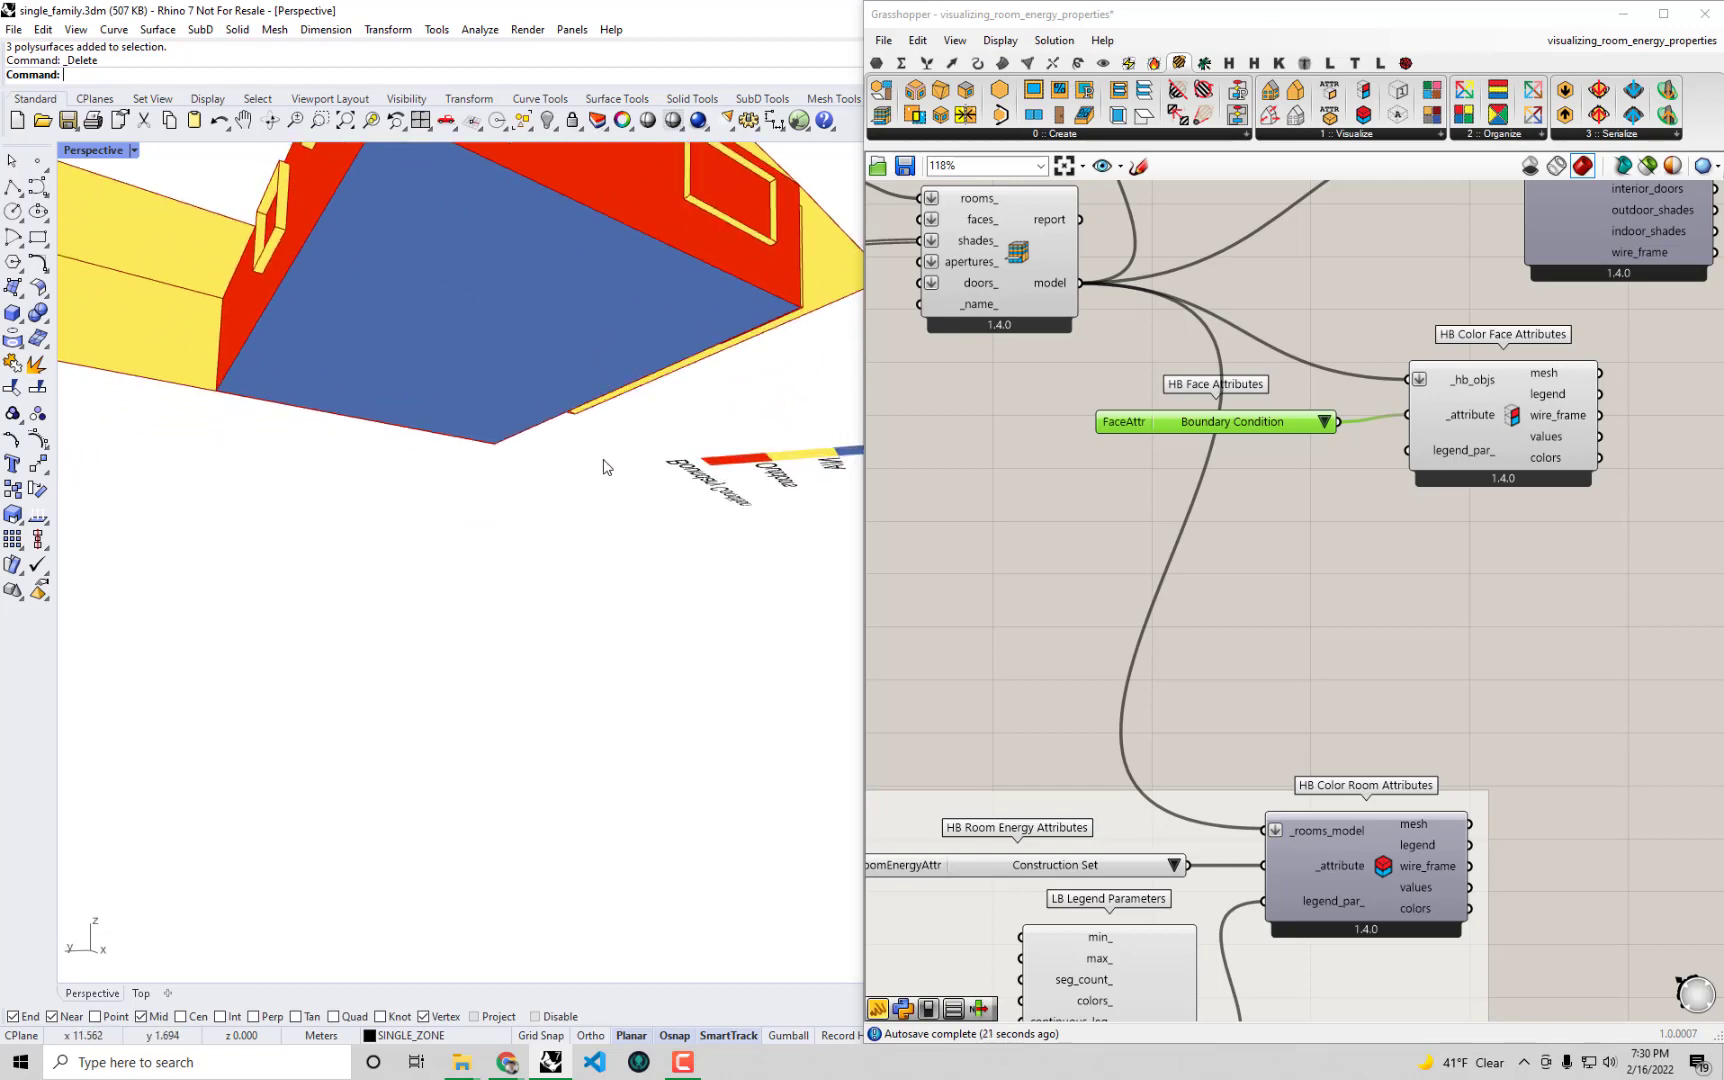
right_click_drag(523, 312, 782, 536)
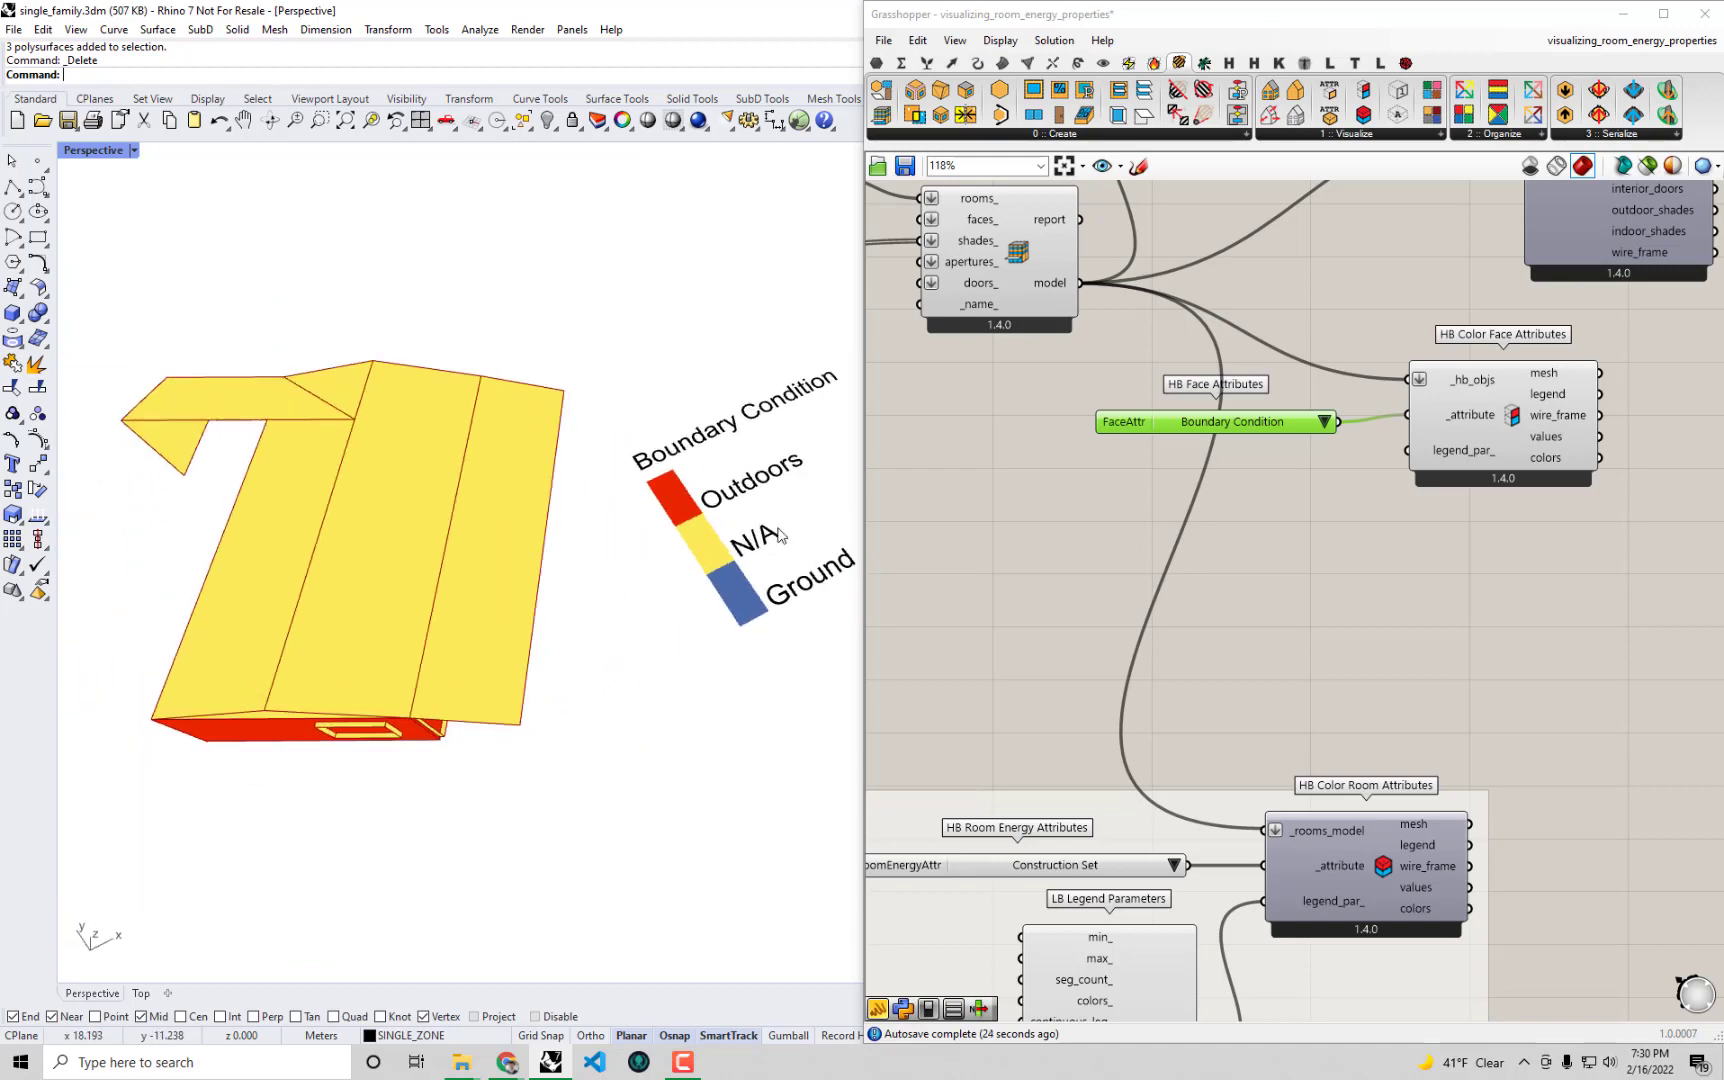
right_click_drag(537, 556, 510, 490)
Step: Recolour the model's faces by Area and by Perimeter using the HB Face Attributes list
left_click(1320, 423)
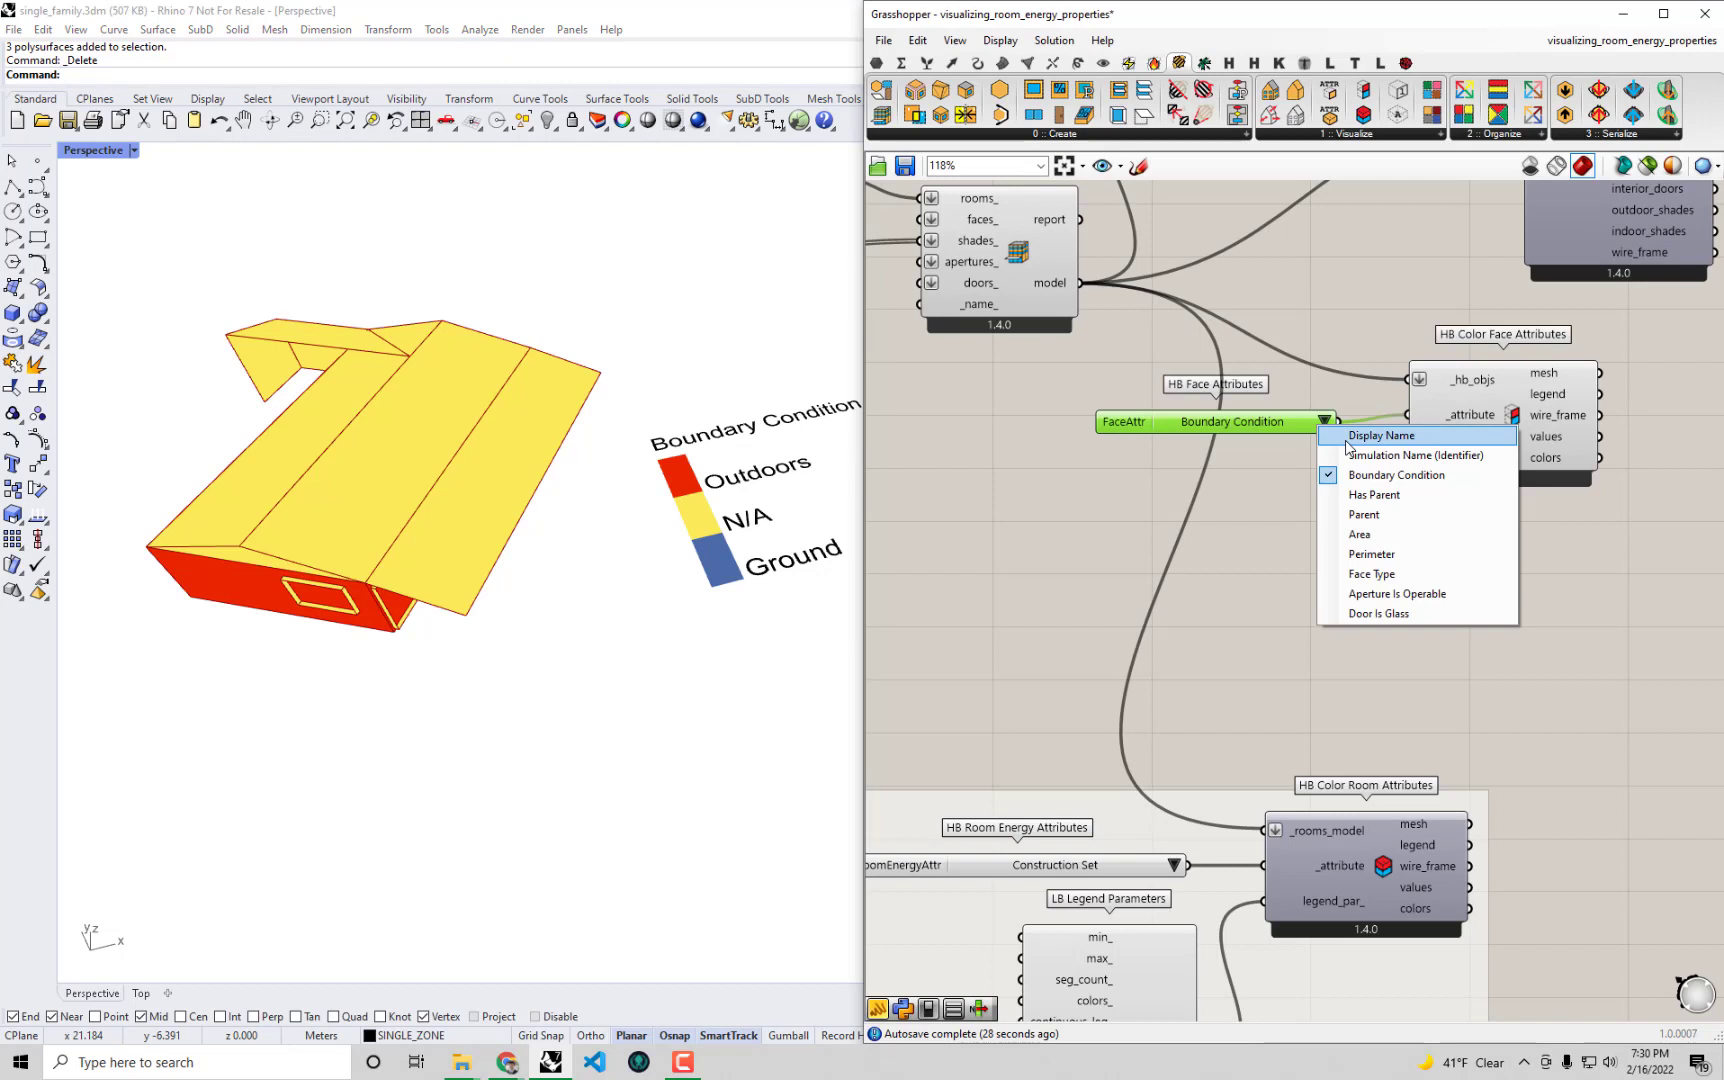
left_click(1373, 535)
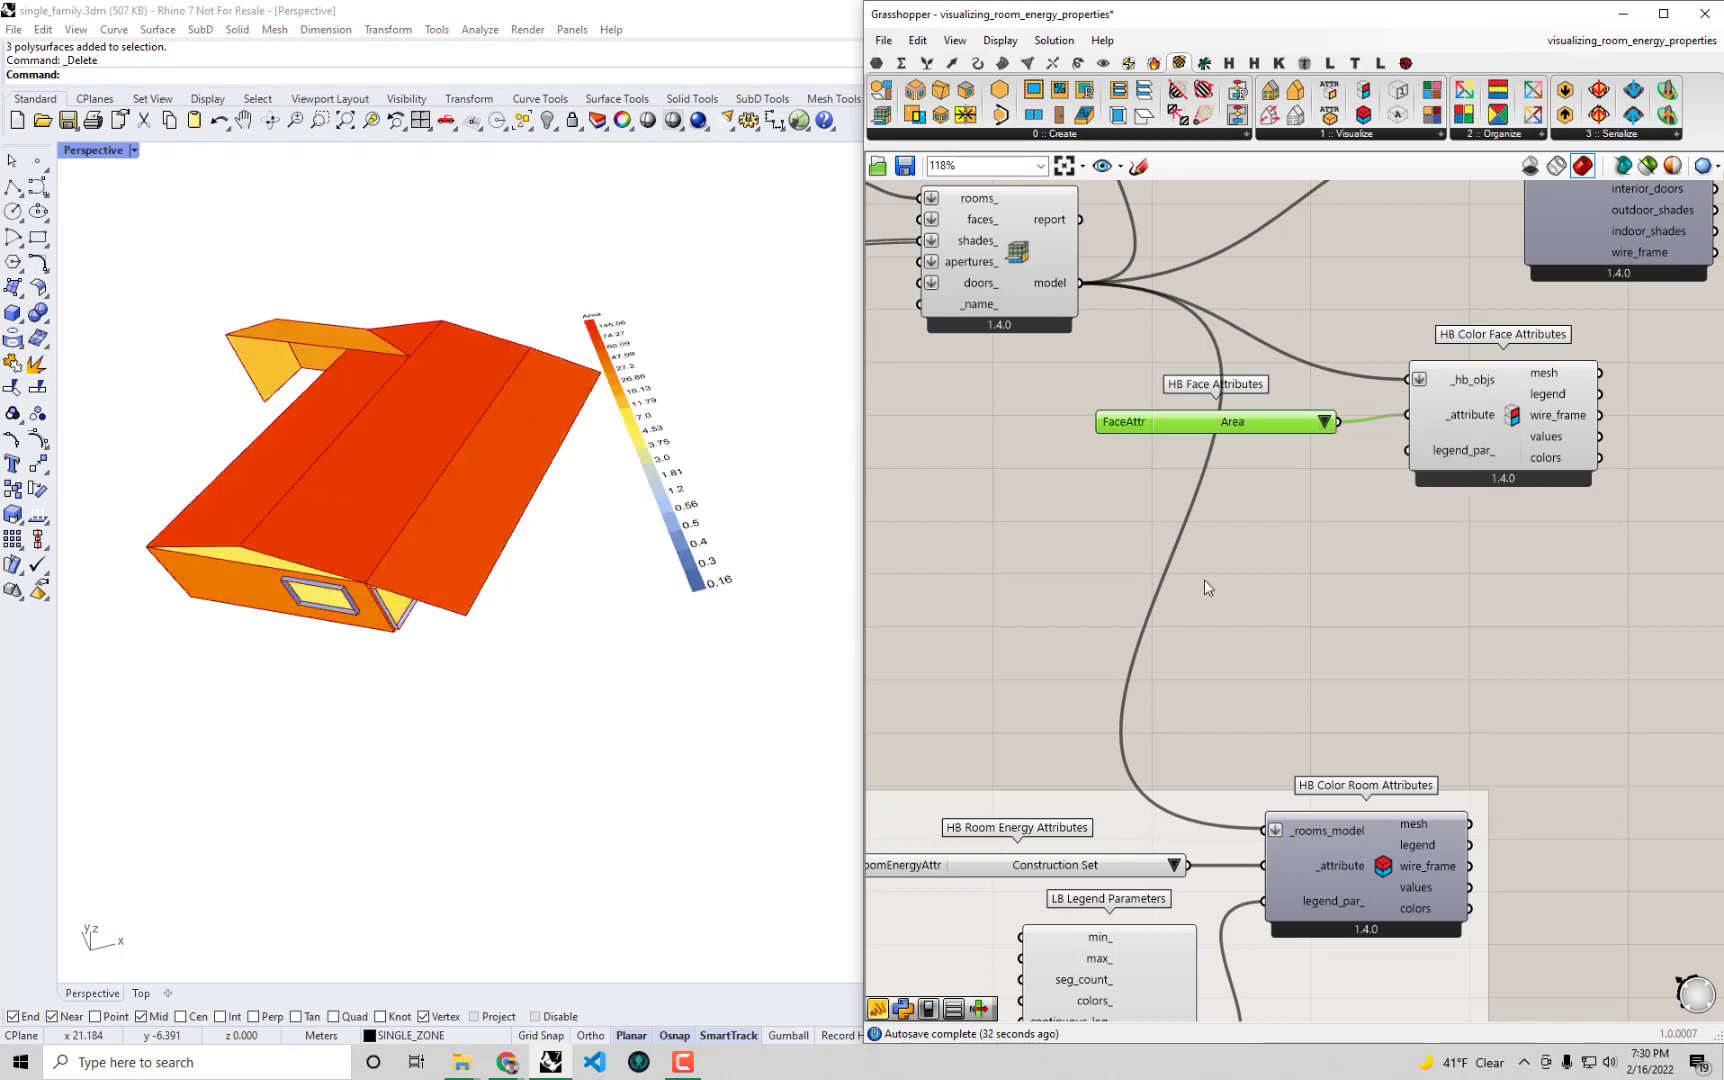
right_click_drag(585, 470, 731, 500)
left_click(1325, 423)
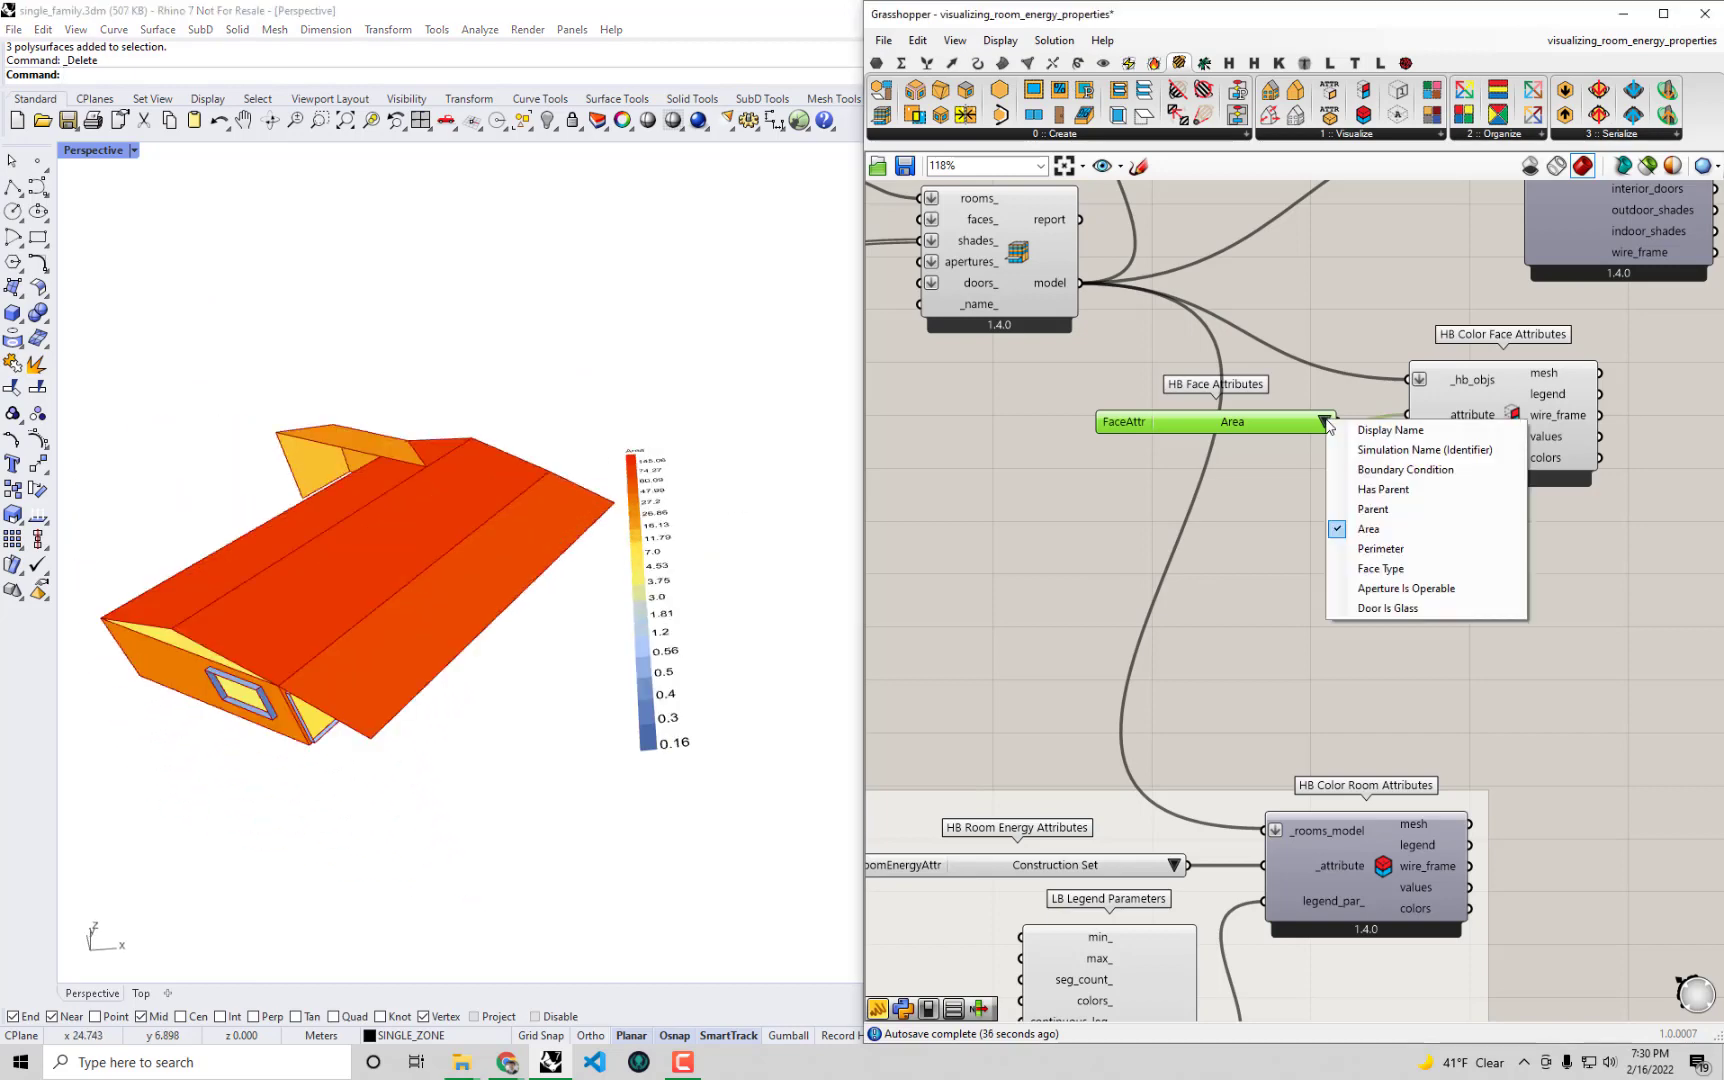
left_click(1368, 547)
Step: Set the HB Face Attributes list to Face Type and inspect the recoloured model from a lower angle
left_click(1325, 423)
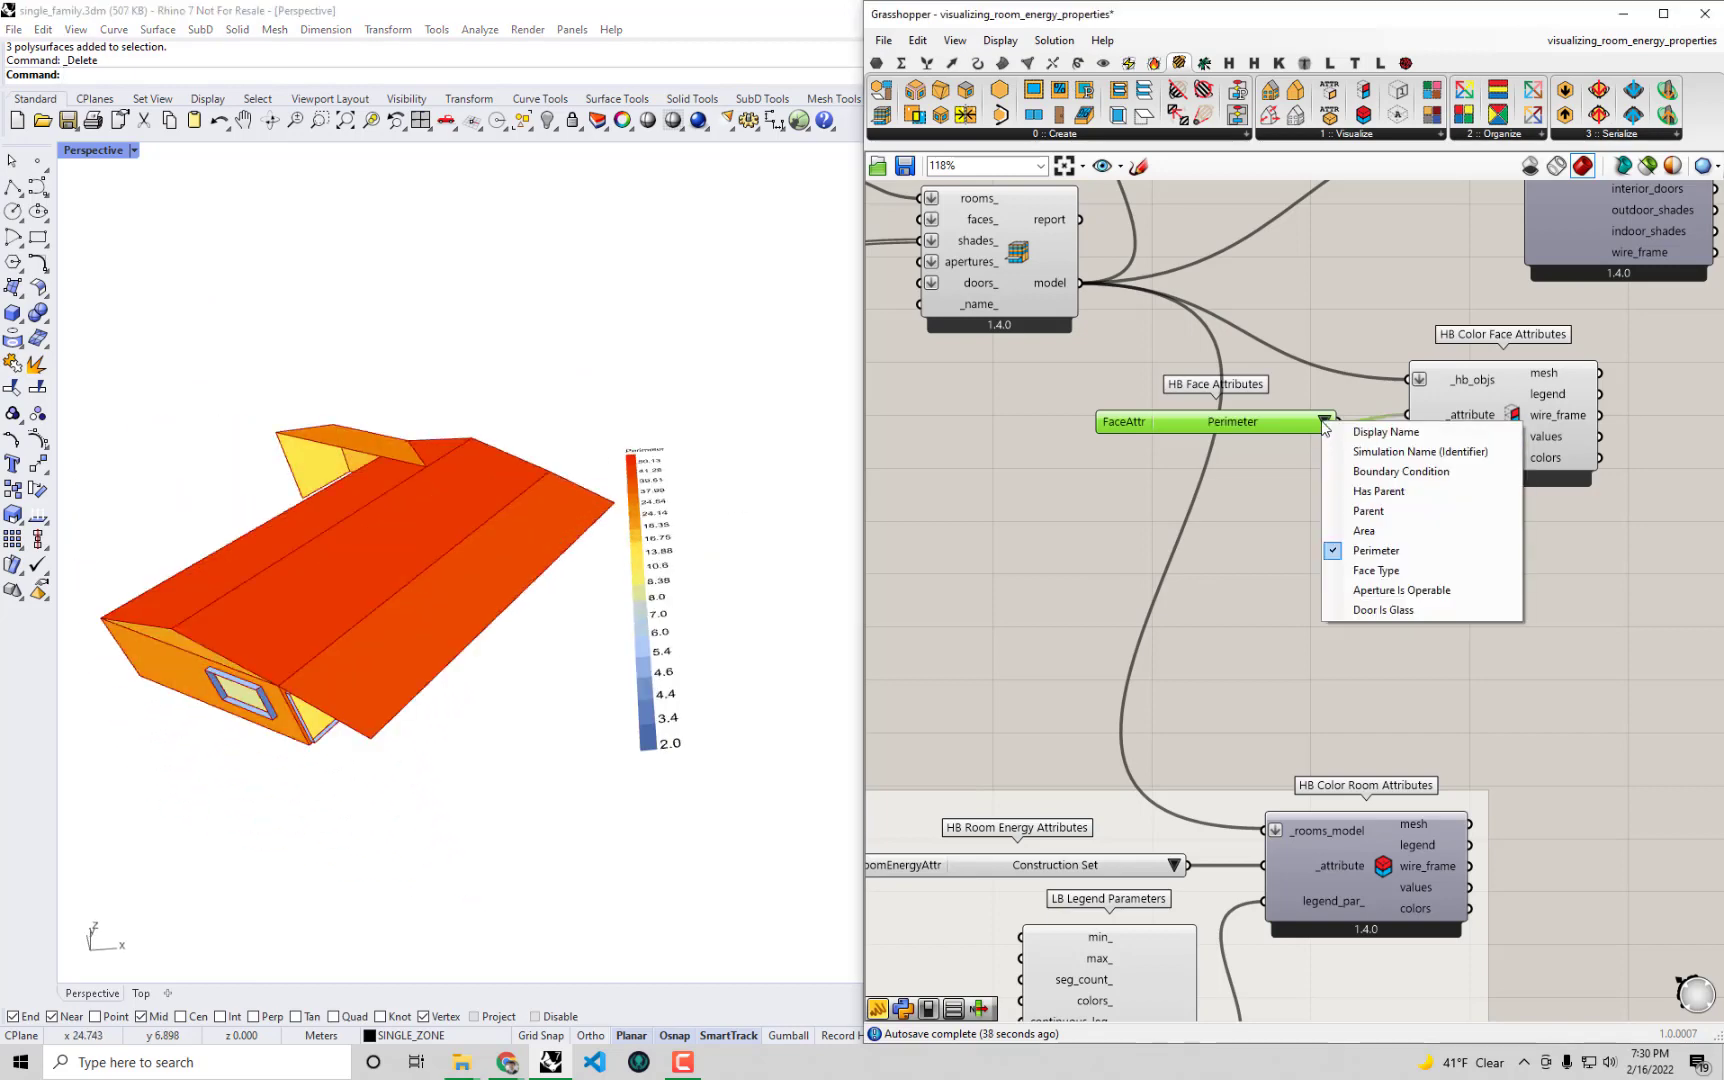
left_click(1376, 570)
right_click_drag(520, 560, 960, 525)
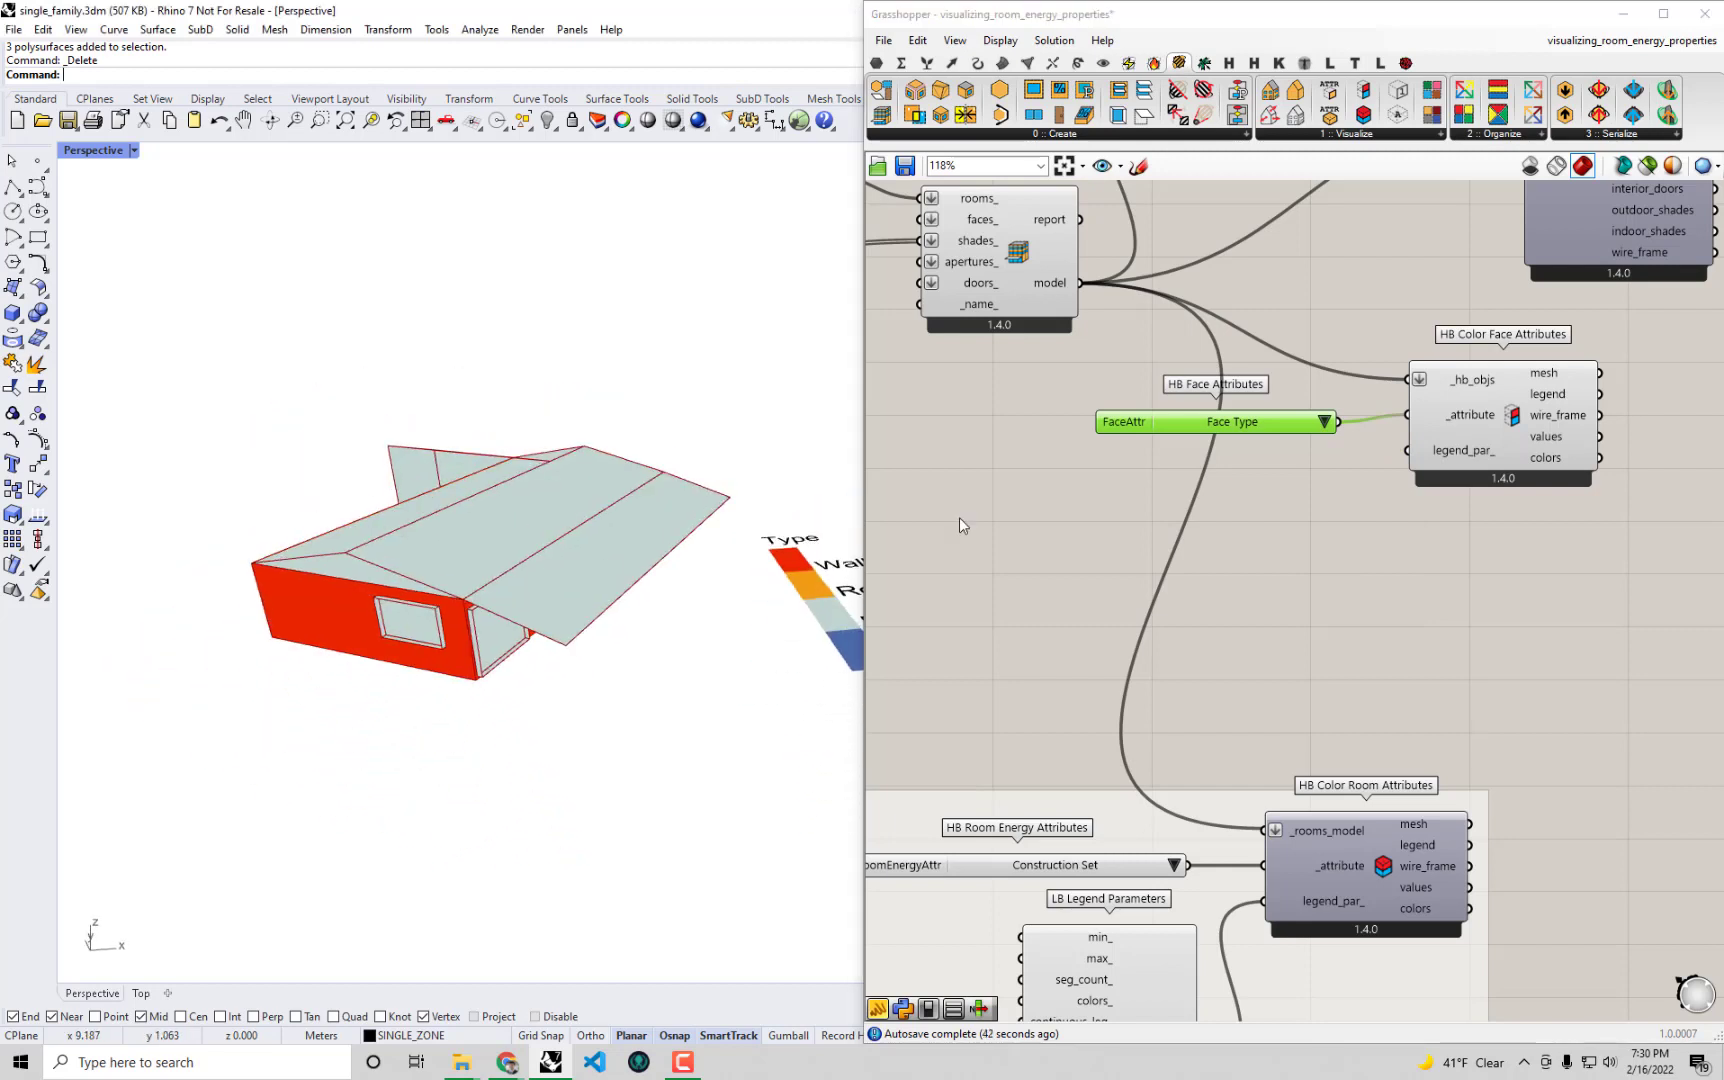
left_click(1325, 423)
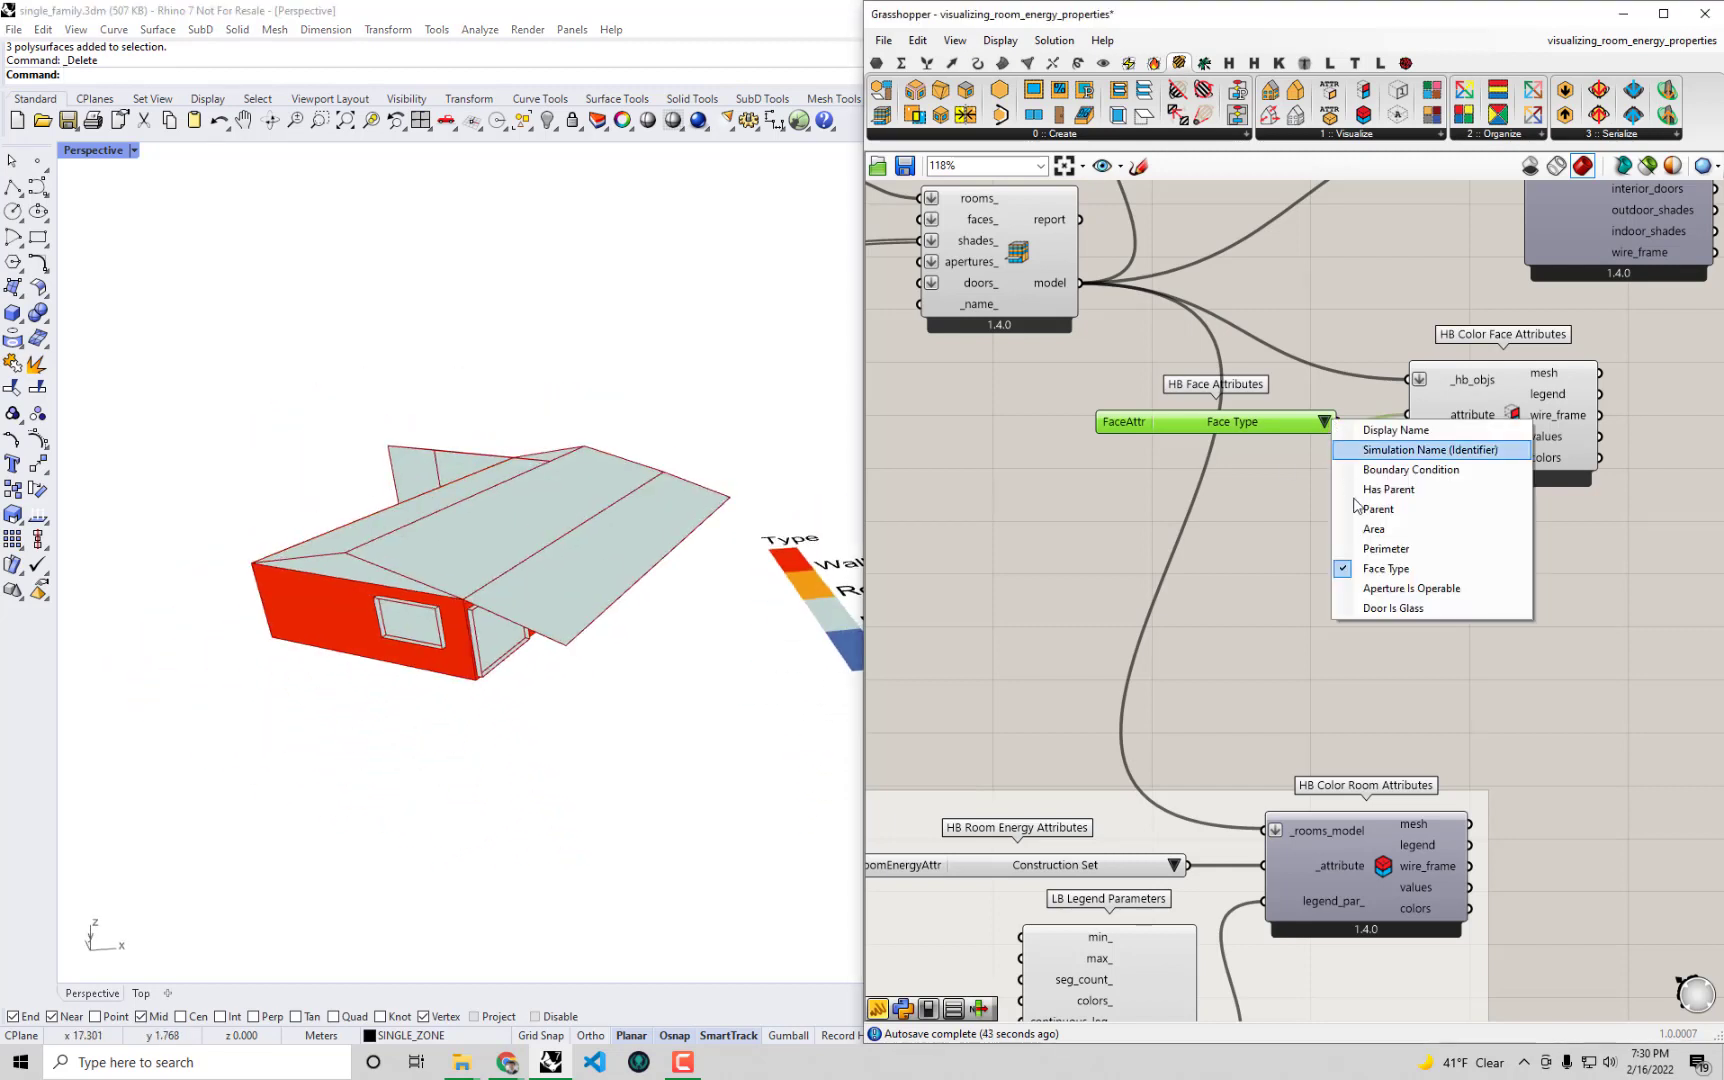
left_click(1249, 571)
Step: Examine the Face Type legend and move the HB Face Attributes list farther from HB Color Face Attributes, level with its _attribute input
left_click_drag(1265, 432, 1289, 504)
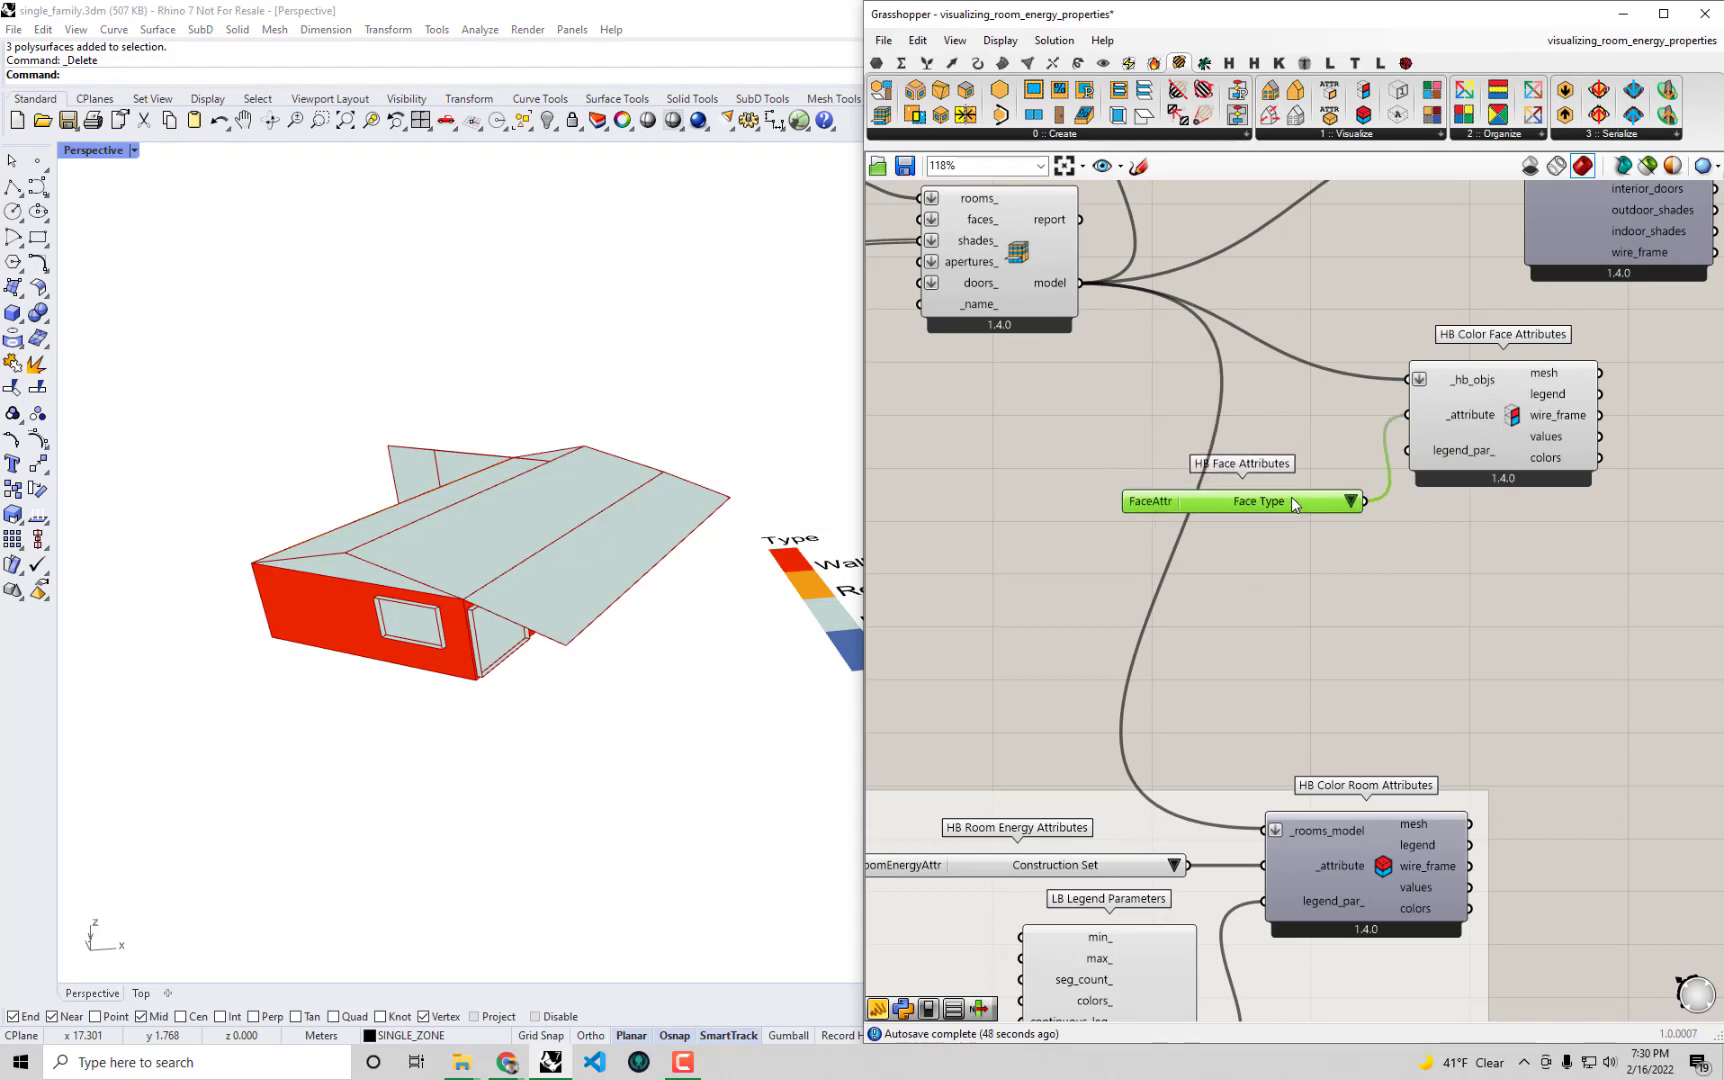
right_click_drag(654, 489, 700, 500)
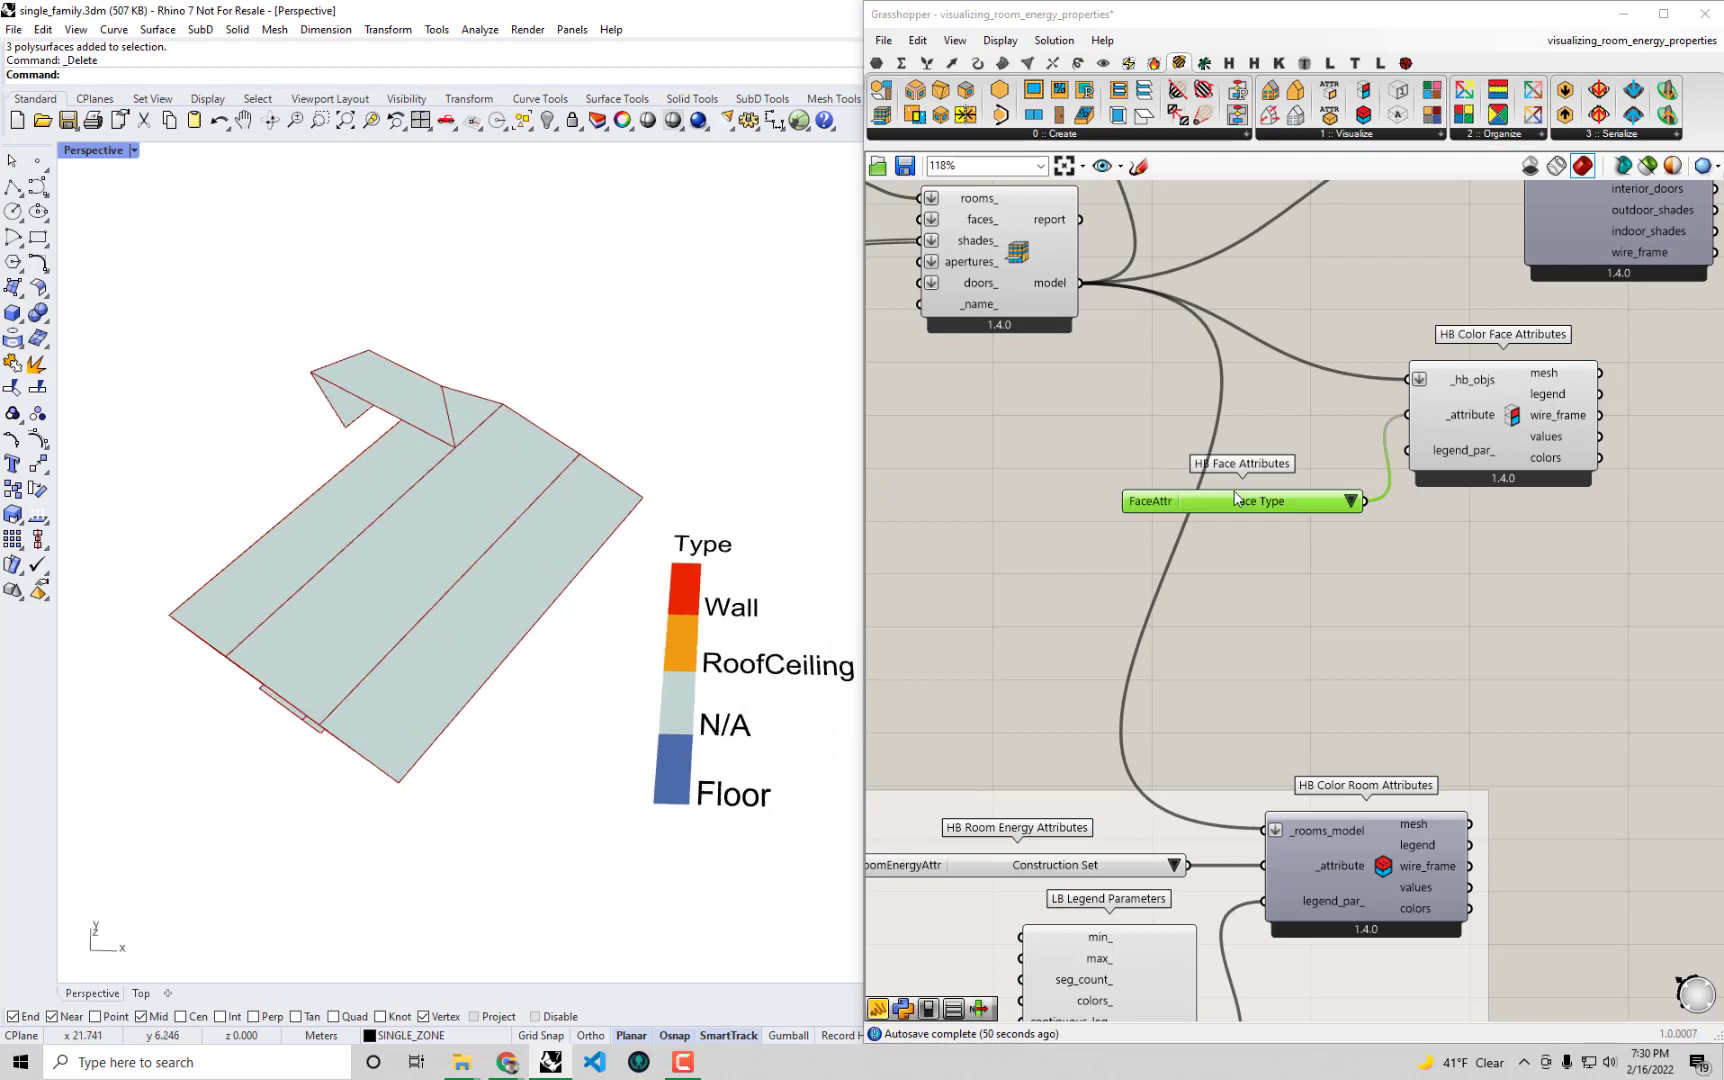
left_click_drag(1237, 497, 1053, 413)
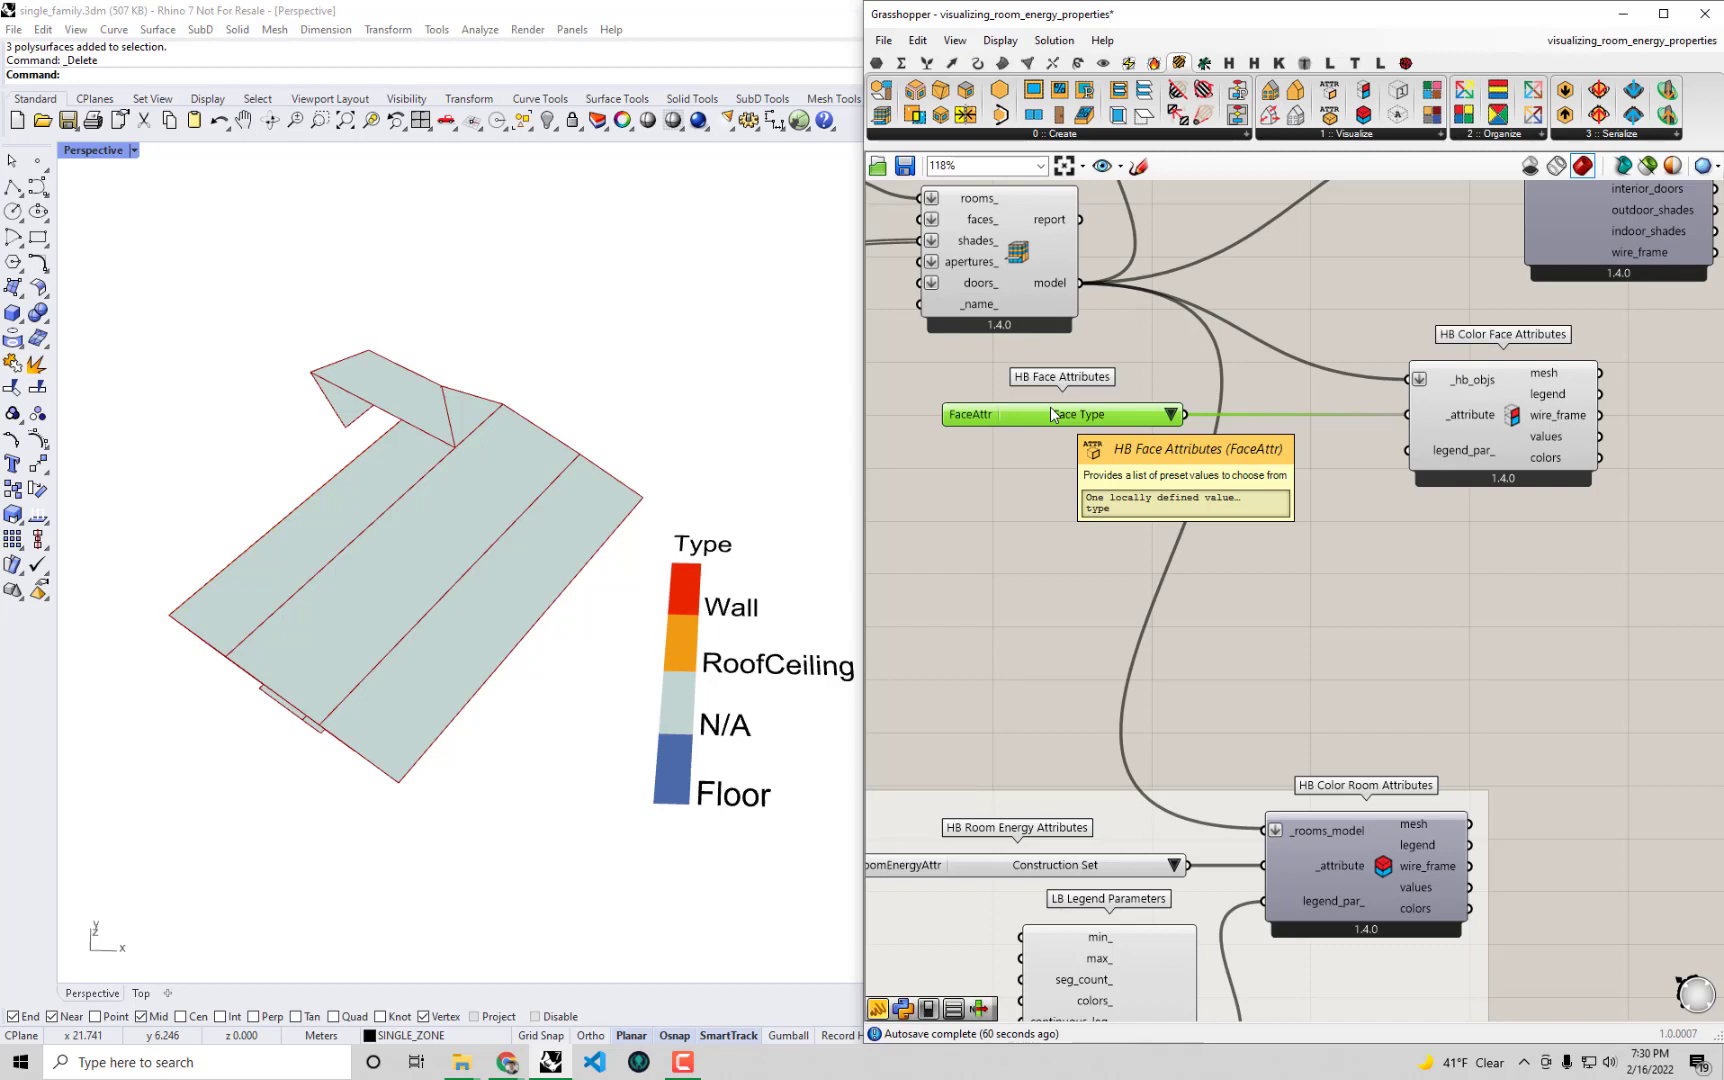
left_click(1313, 547)
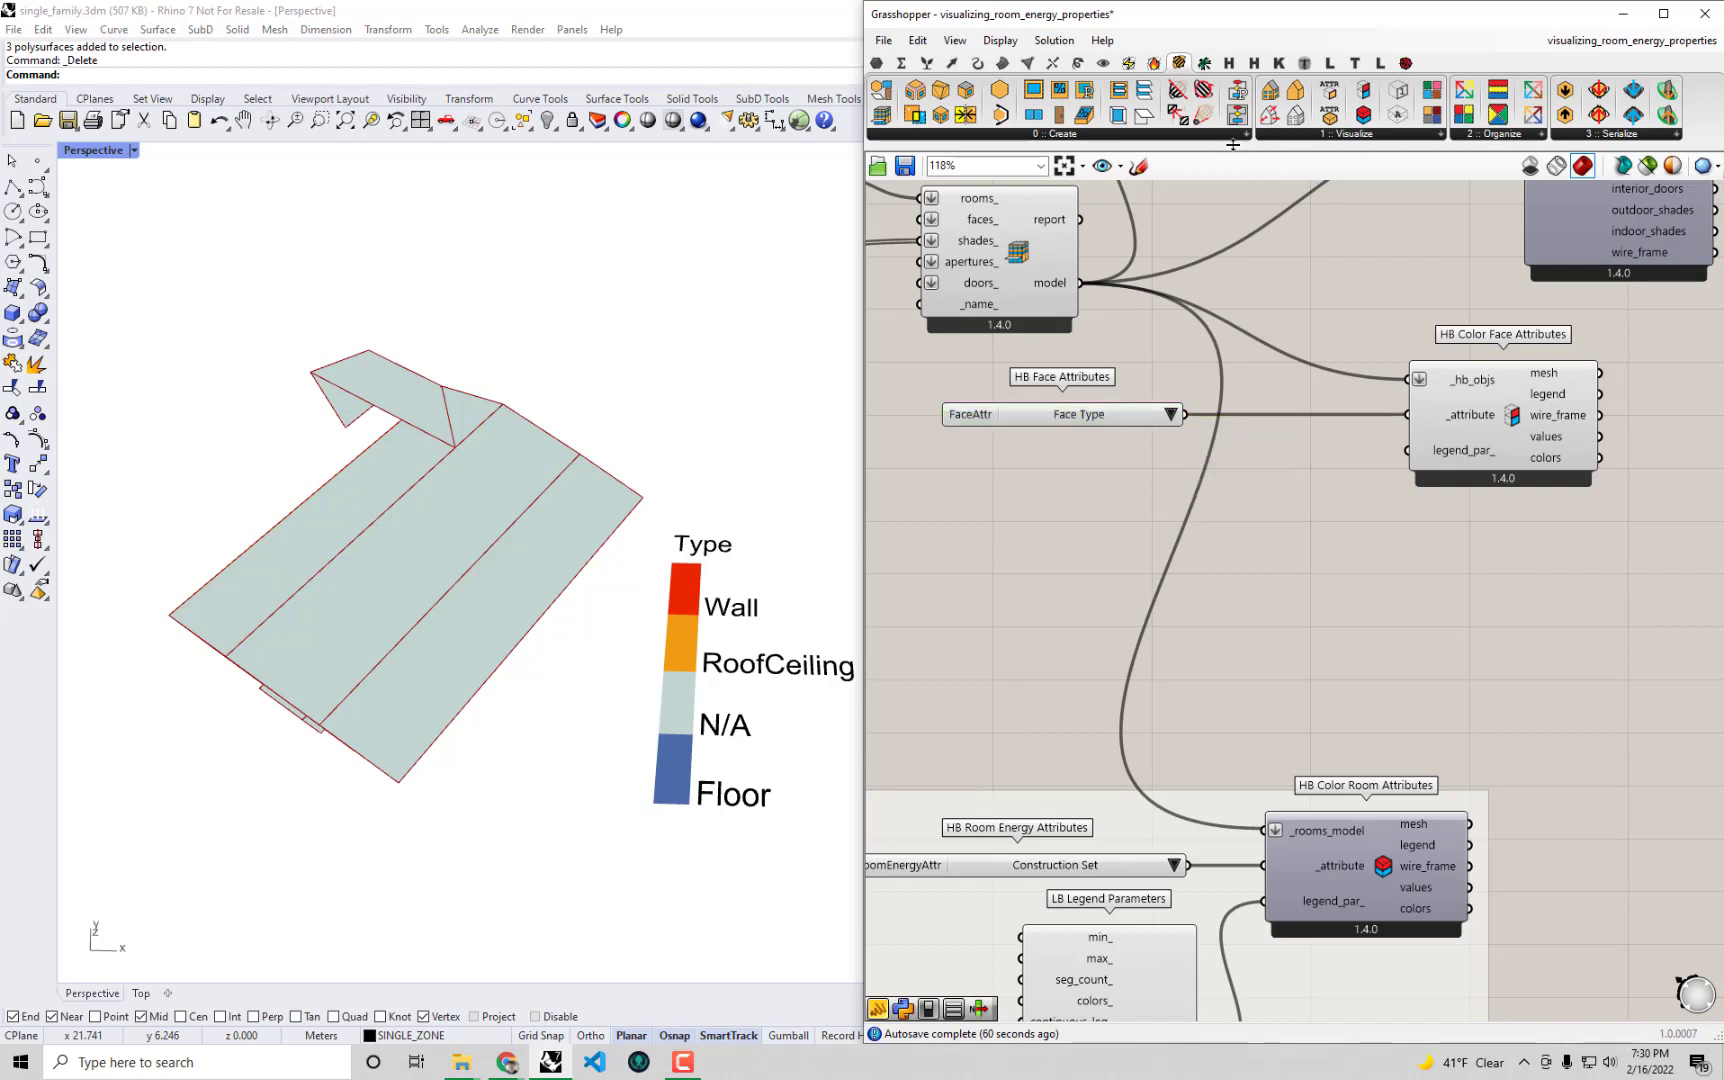
Step: Add an HB Face Energy Attributes list from HB-Energy and place it beneath the HB Face Attributes list
mouse_move(1155, 66)
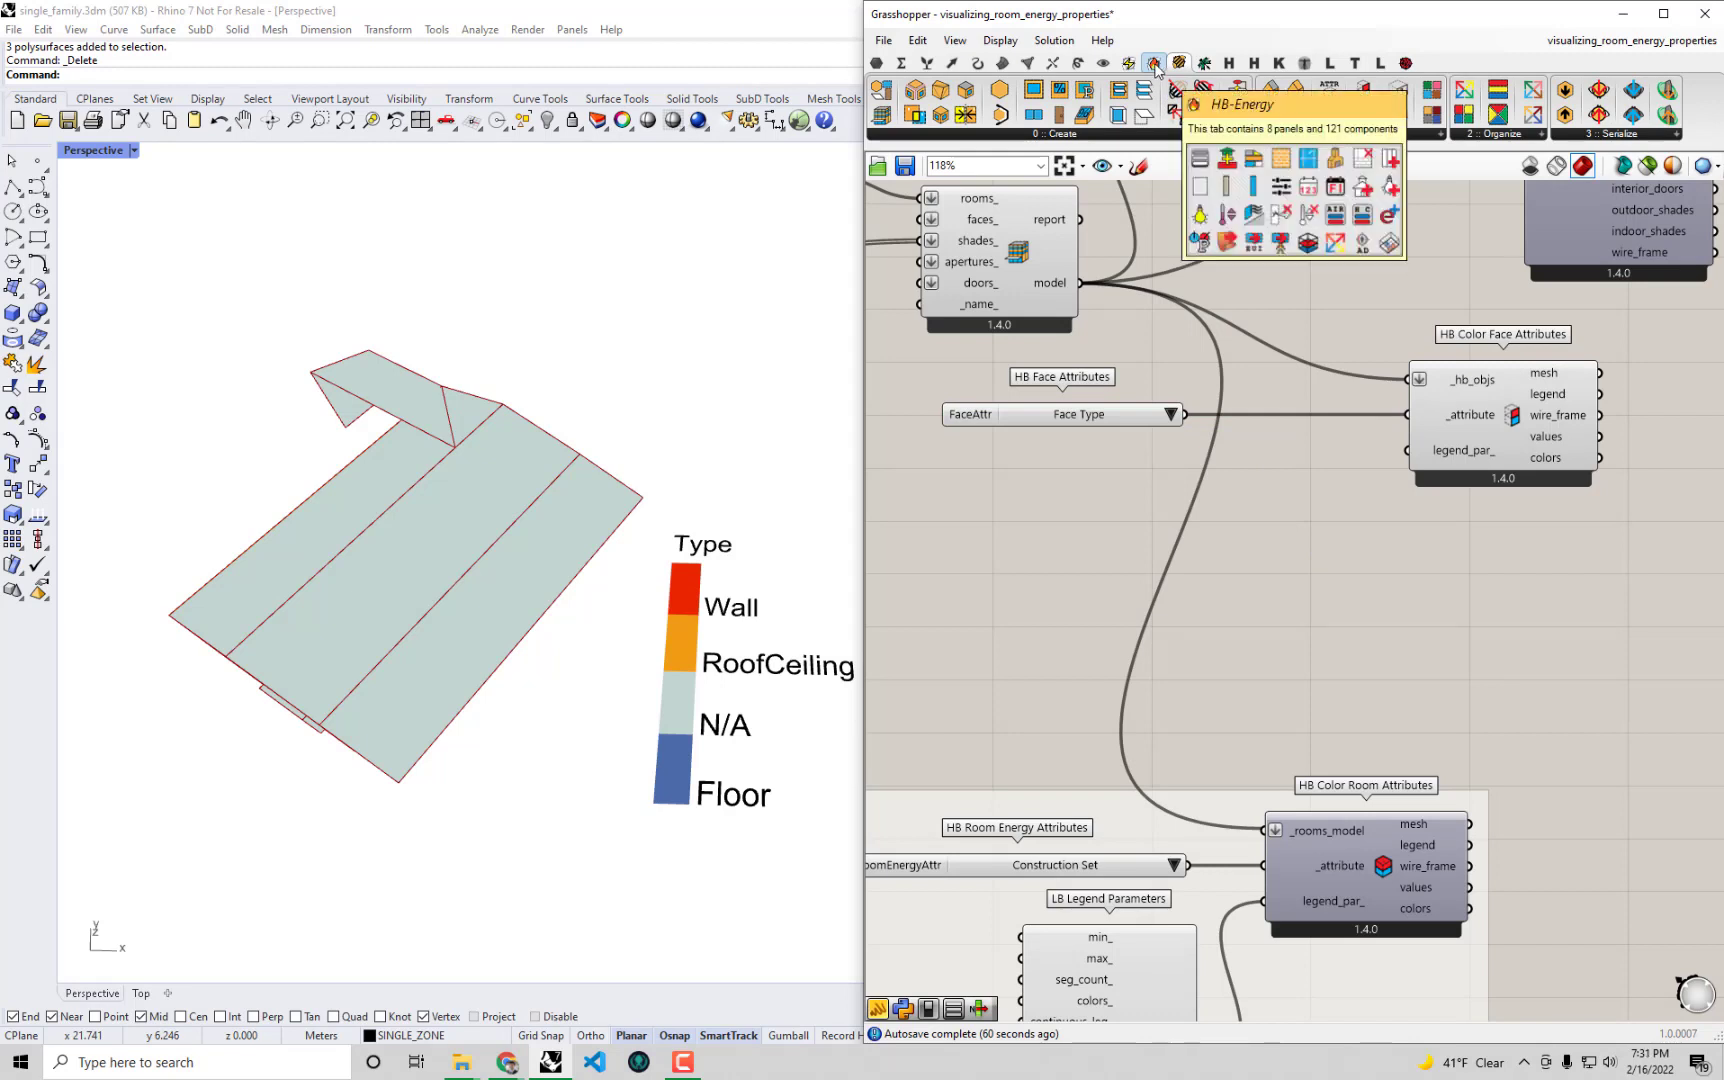
left_click(1155, 66)
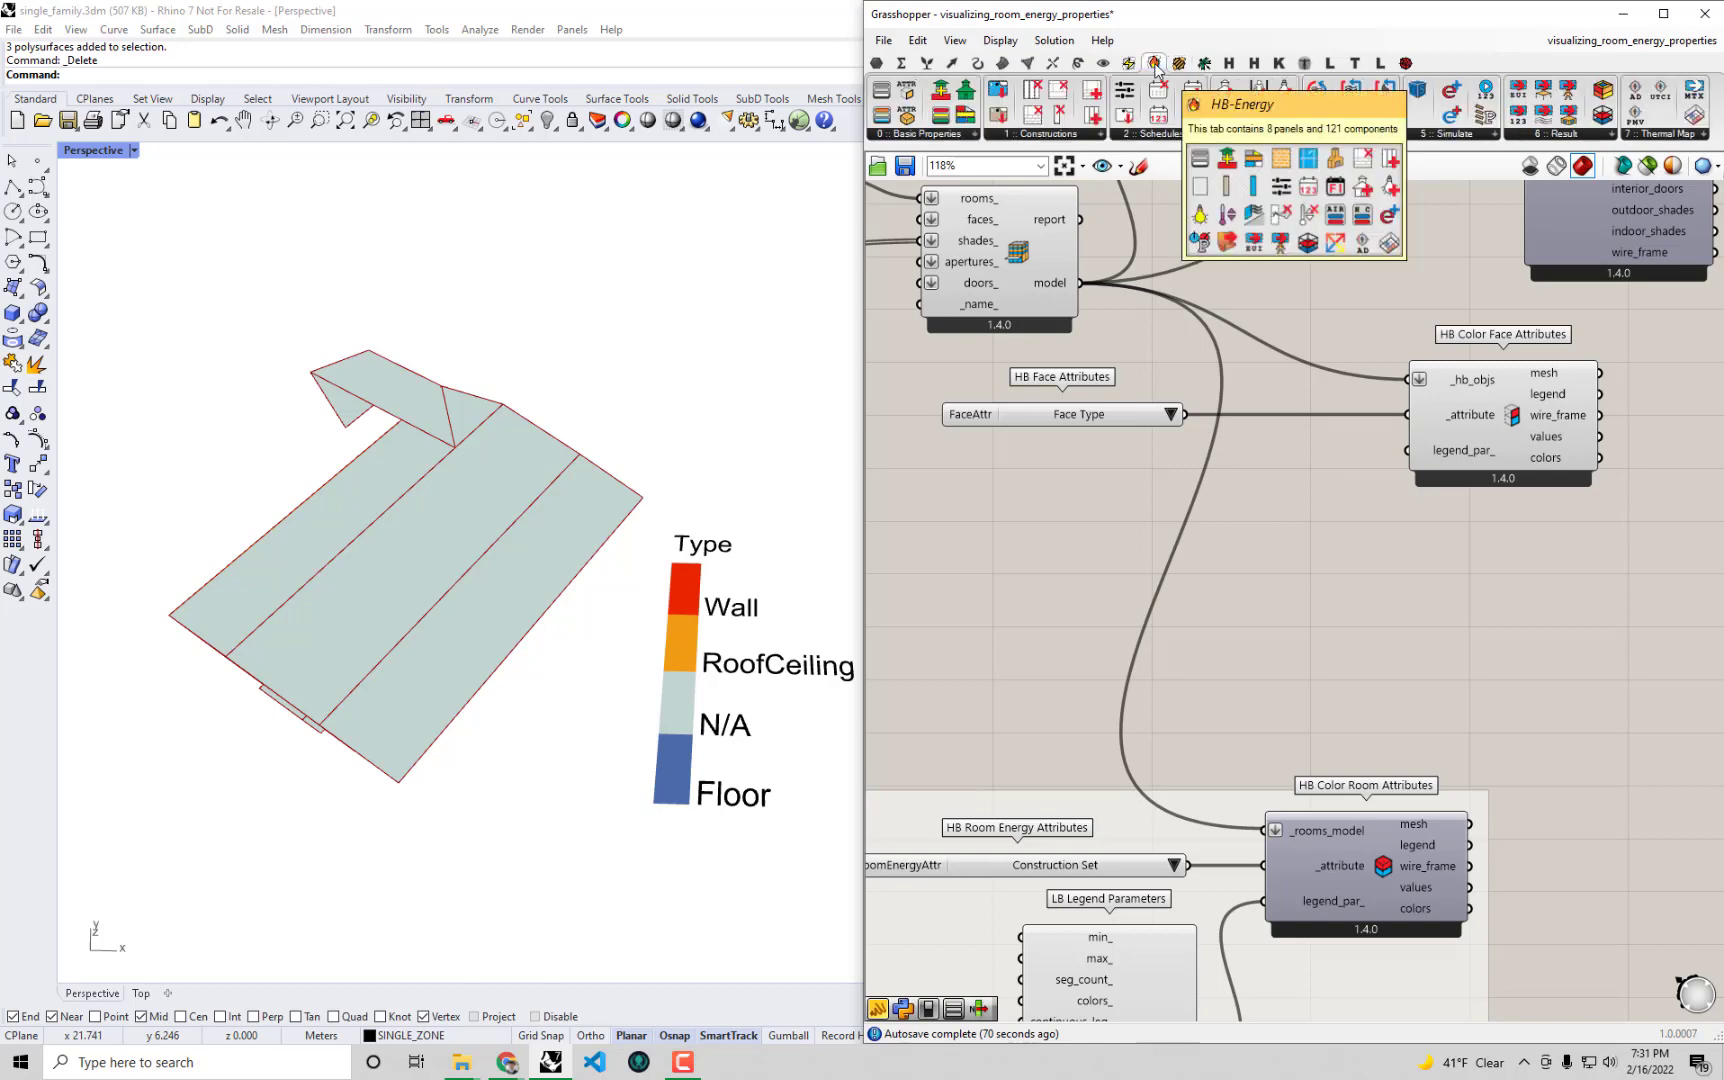
left_click(907, 93)
left_click(1052, 497)
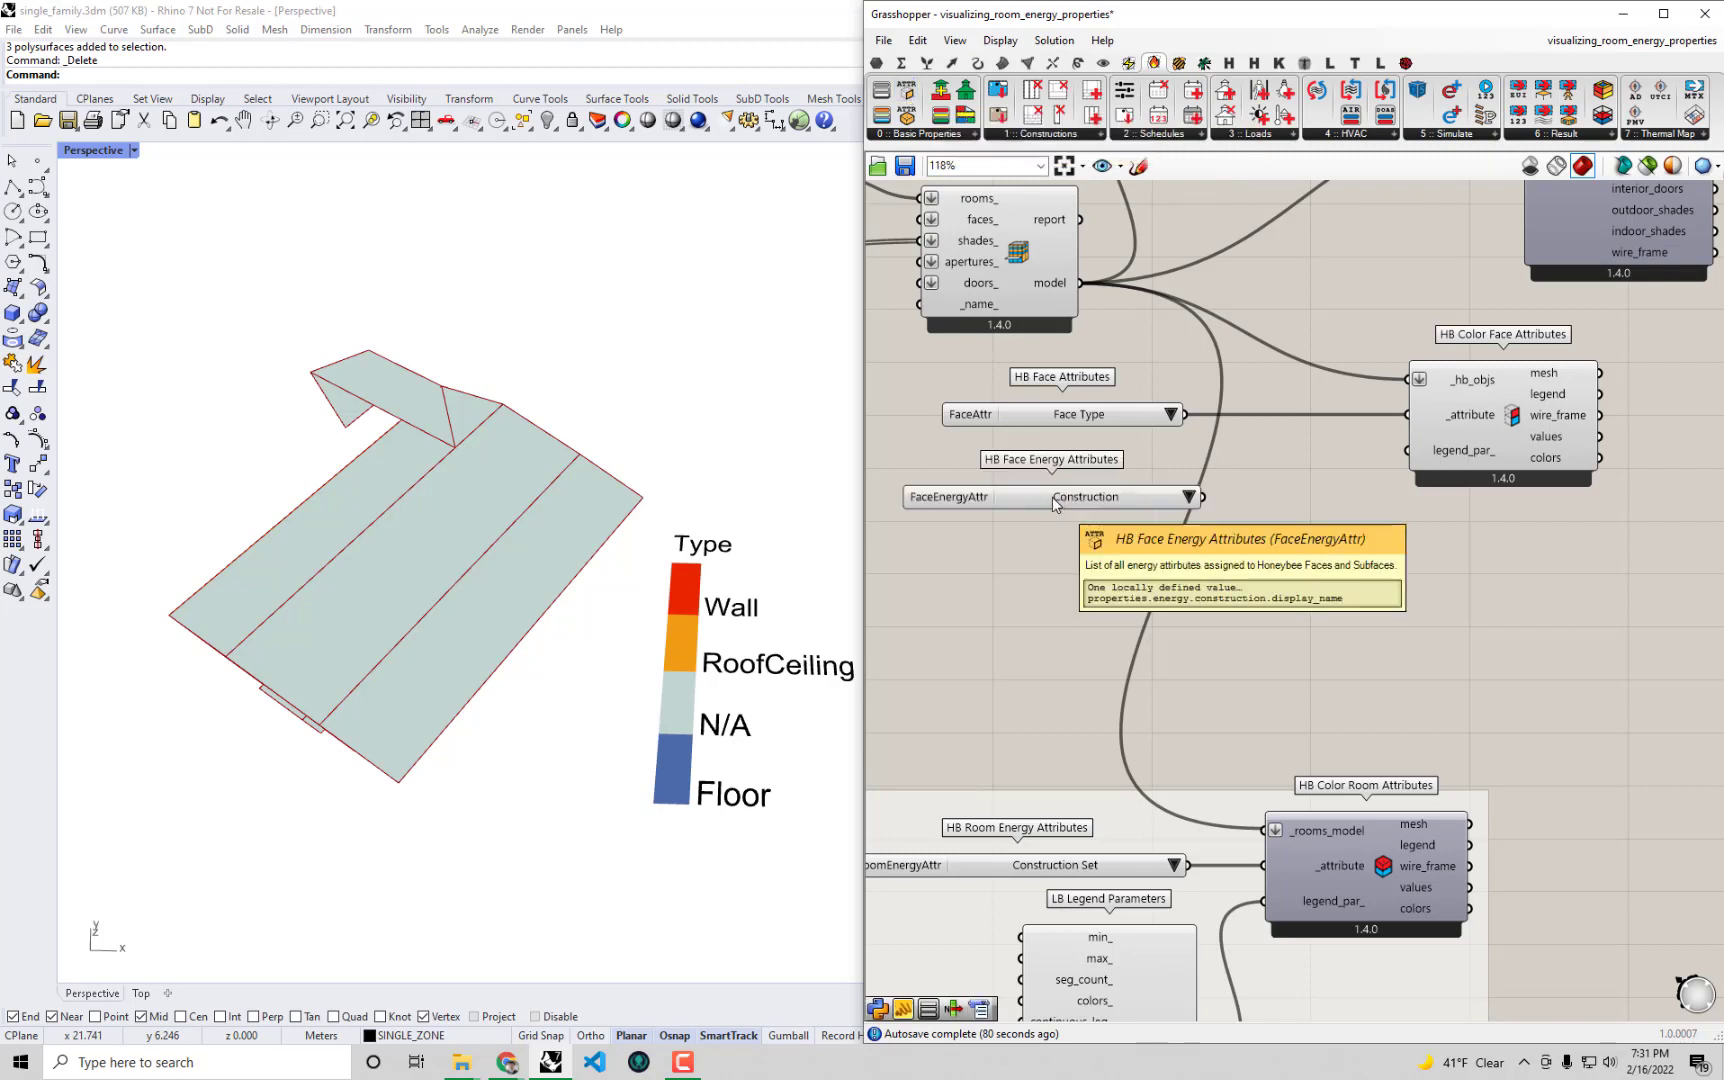
left_click_drag(1052, 503, 1108, 497)
Step: Keep HB Face Energy Attributes on Construction and connect it to the _attribute input of HB Color Face Attributes, replacing the existing wire
left_click(1244, 497)
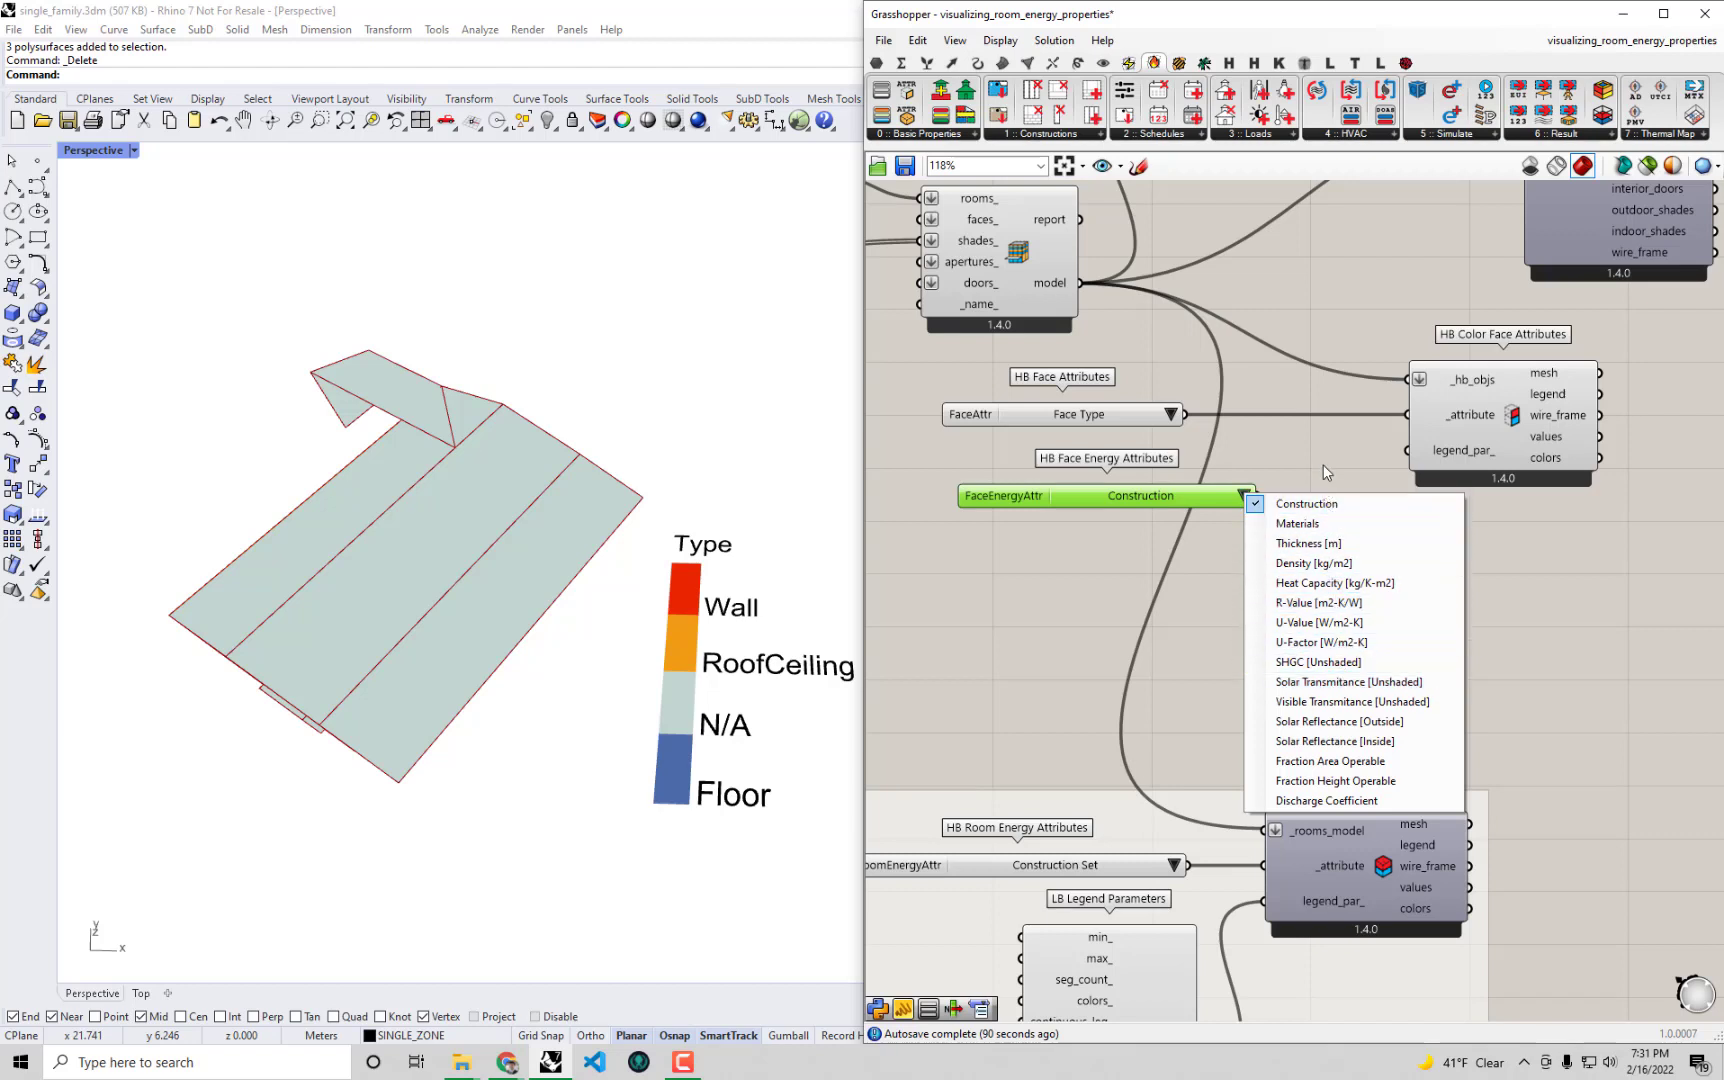
left_click(1320, 504)
left_click_drag(1293, 472, 1405, 415)
Step: Examine the Construction legend and the construction colours on the model's roof, walls and windows
scroll(430, 690, "up", 3)
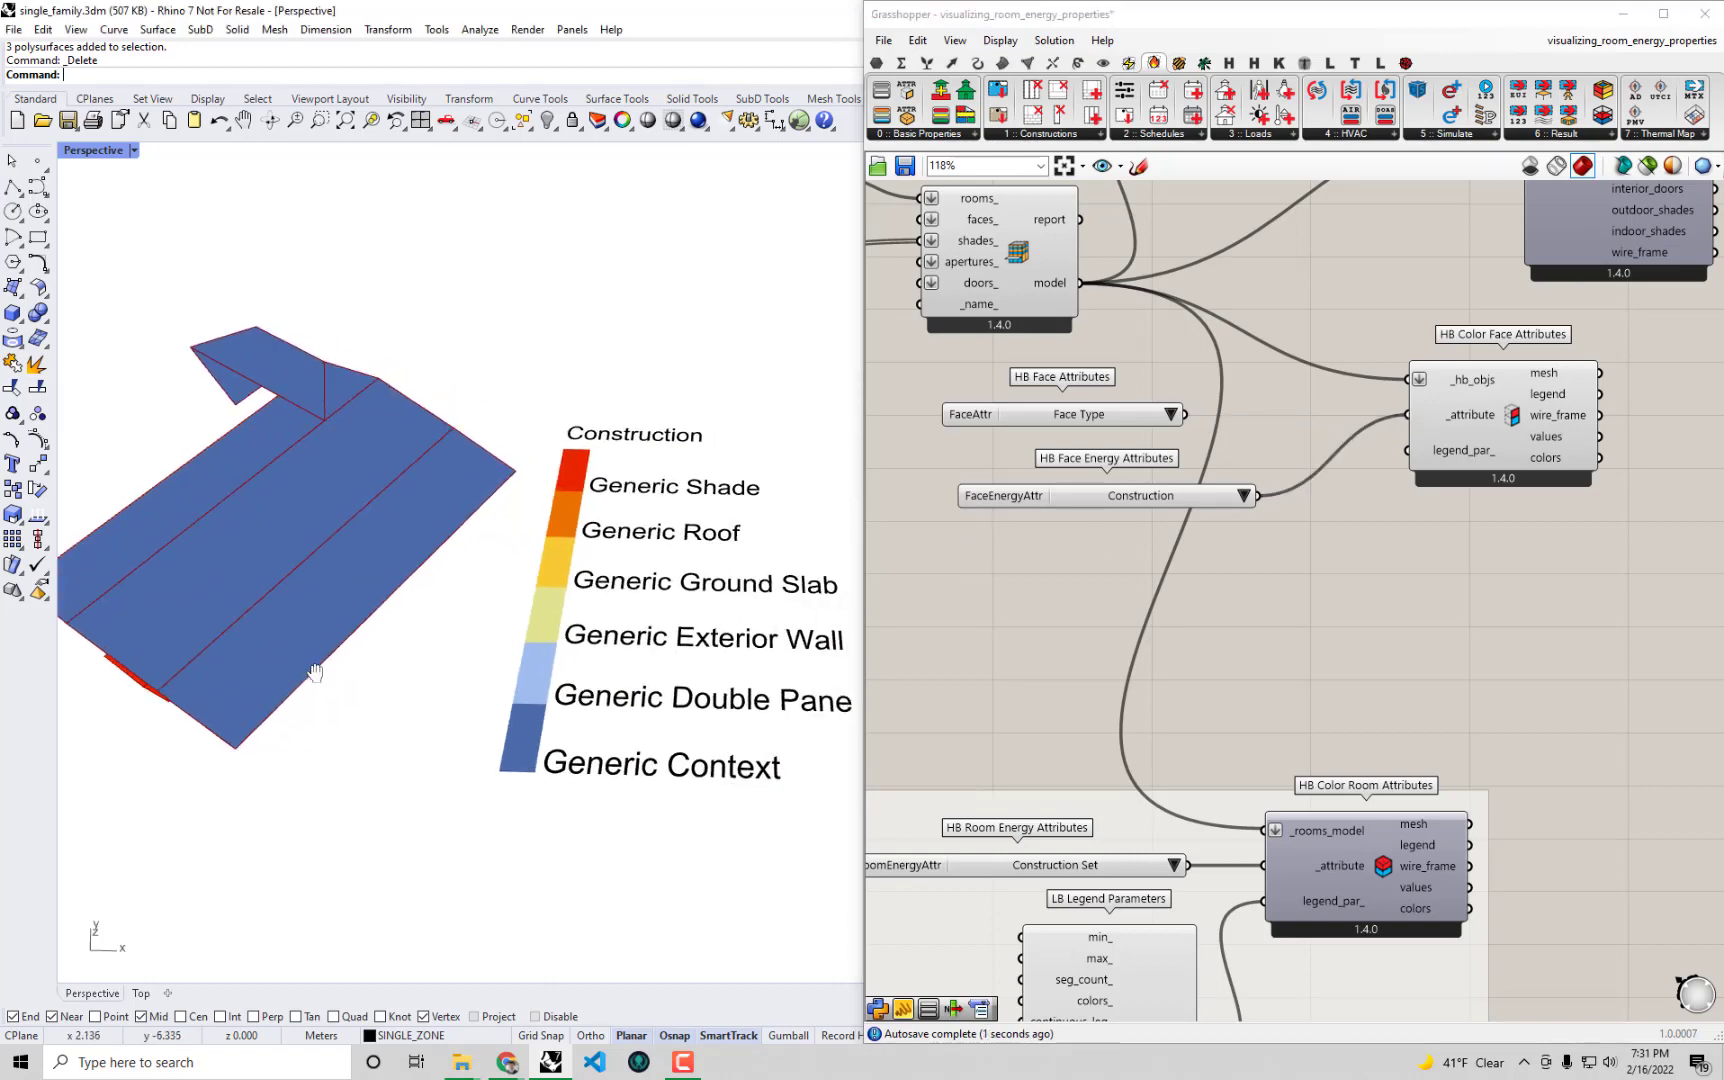
scroll(470, 632, "down", 3)
right_click_drag(474, 632, 545, 660)
right_click_drag(280, 662, 292, 602)
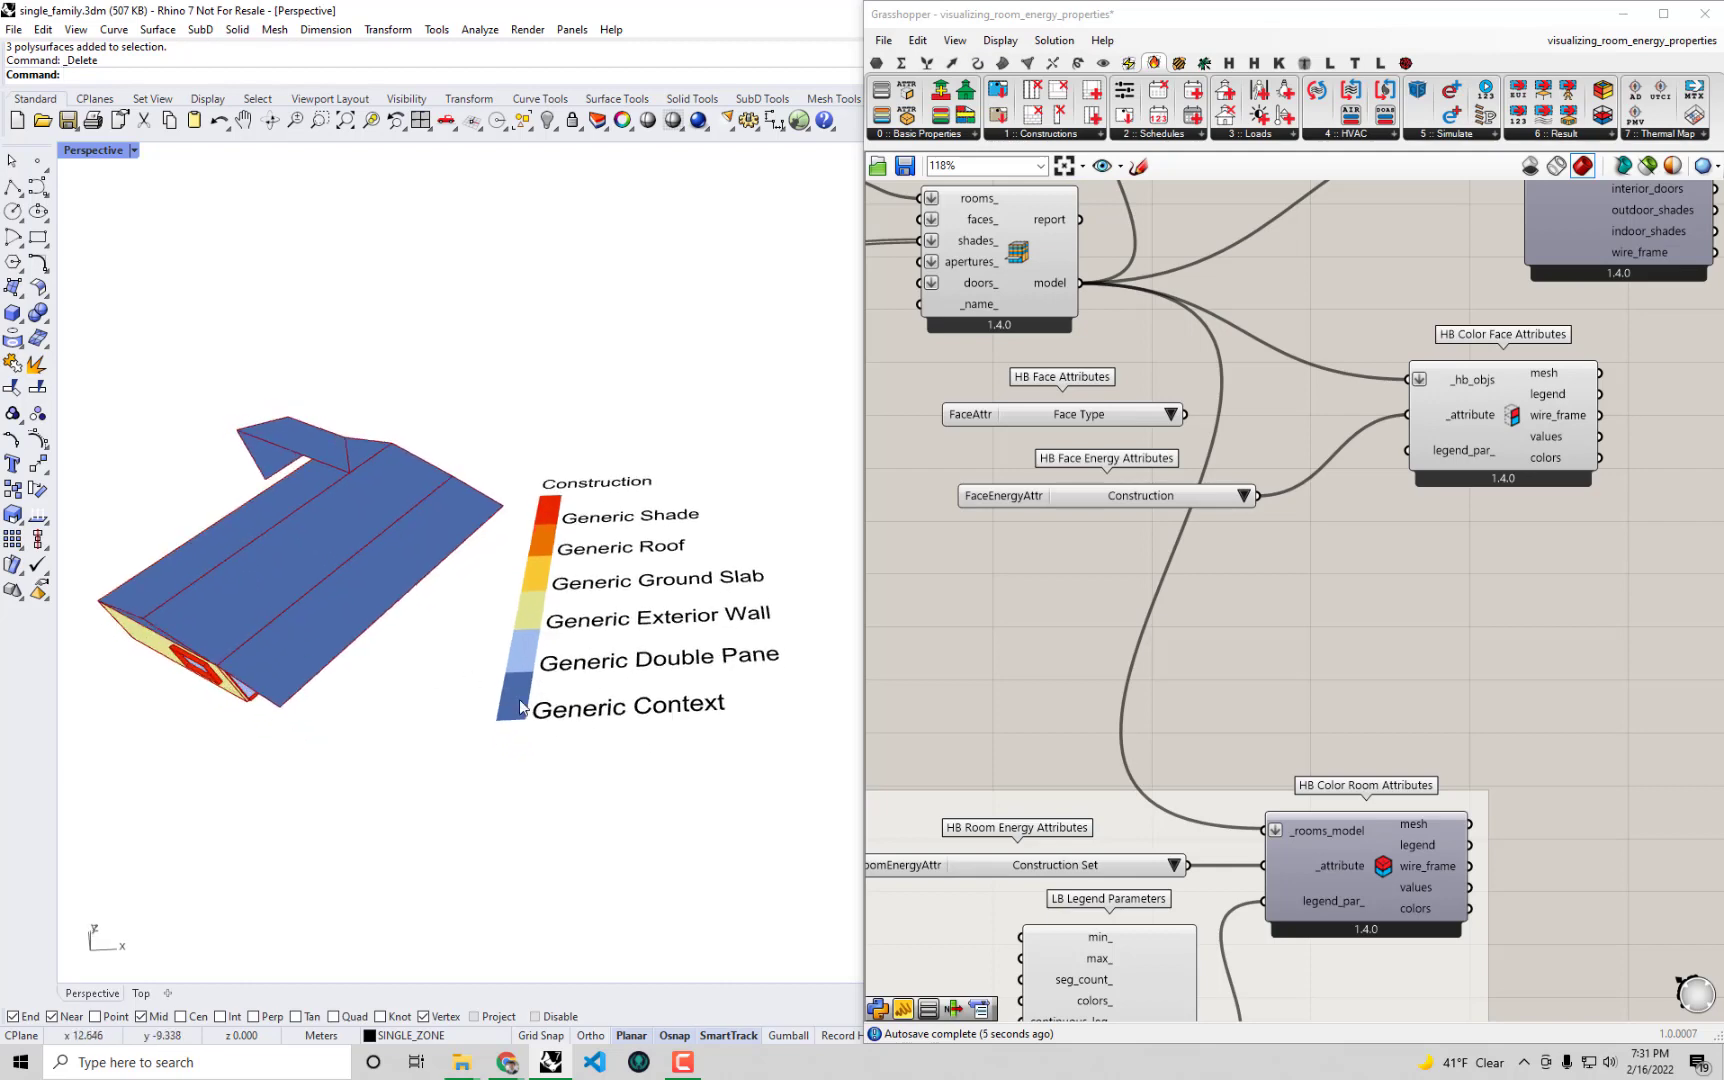
right_click_drag(574, 733, 652, 733)
scroll(700, 710, "up", 2)
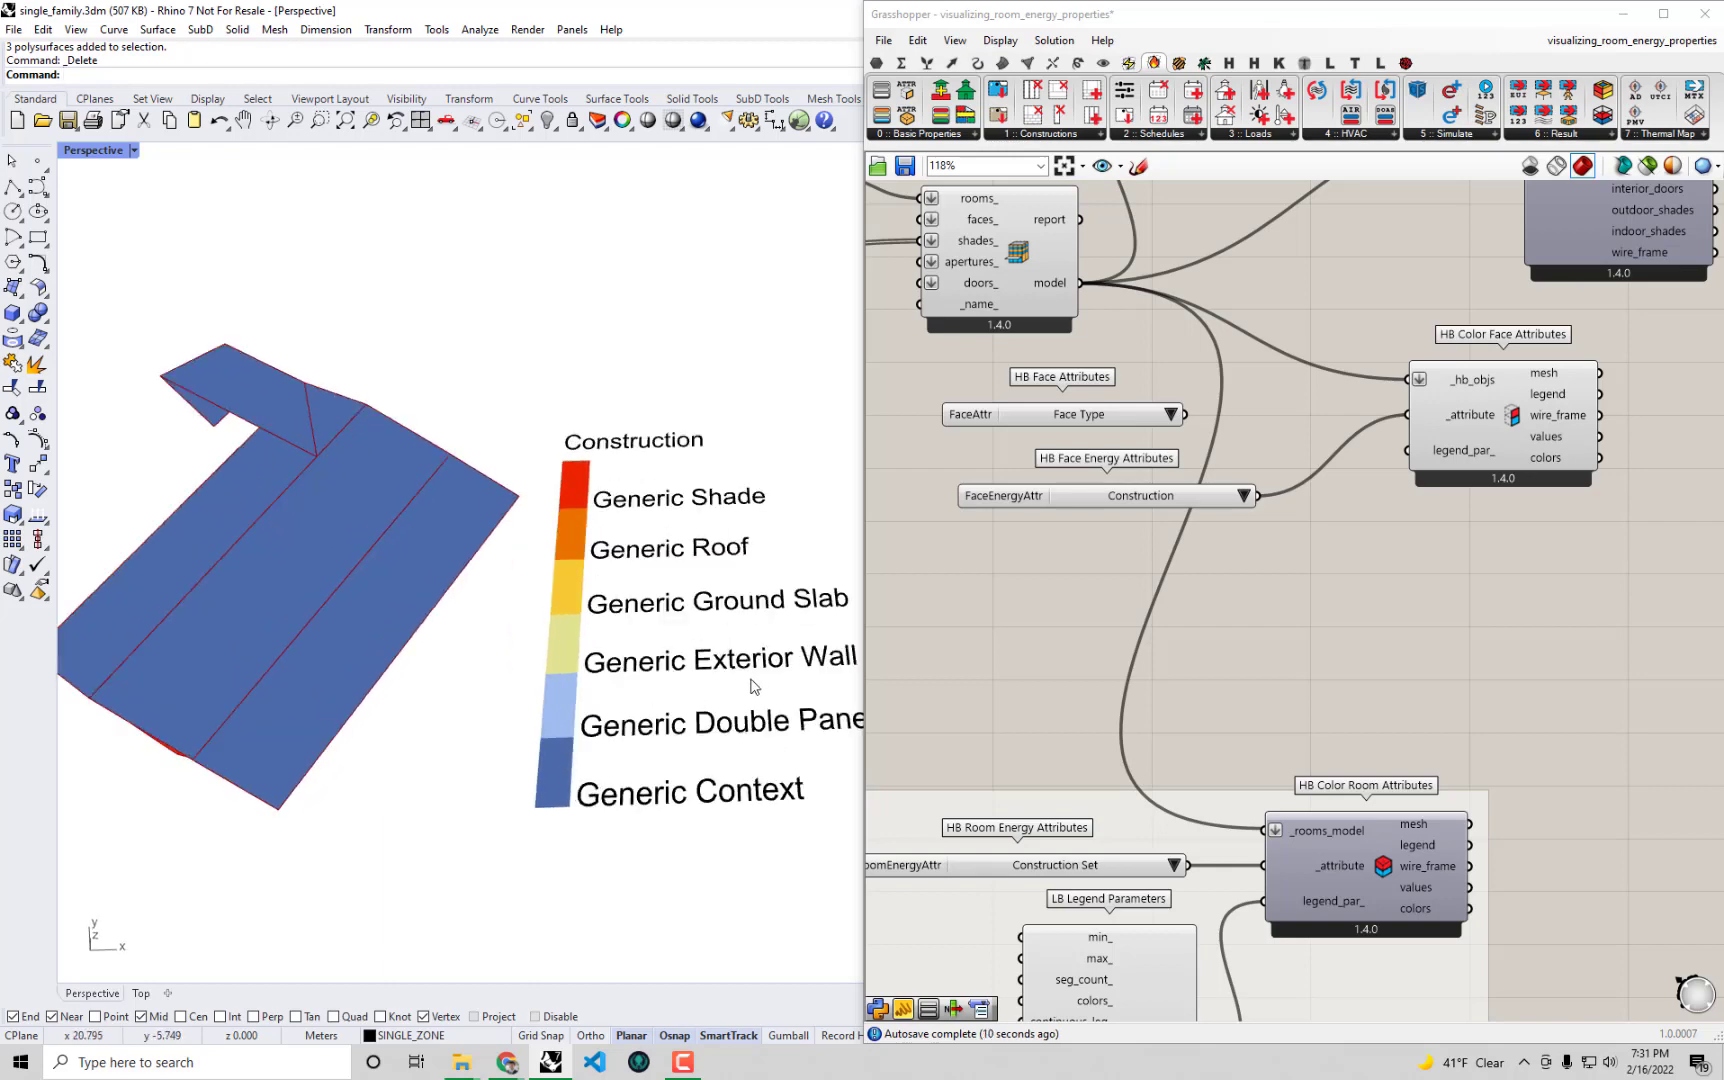
right_click_drag(714, 660, 662, 728, "shift")
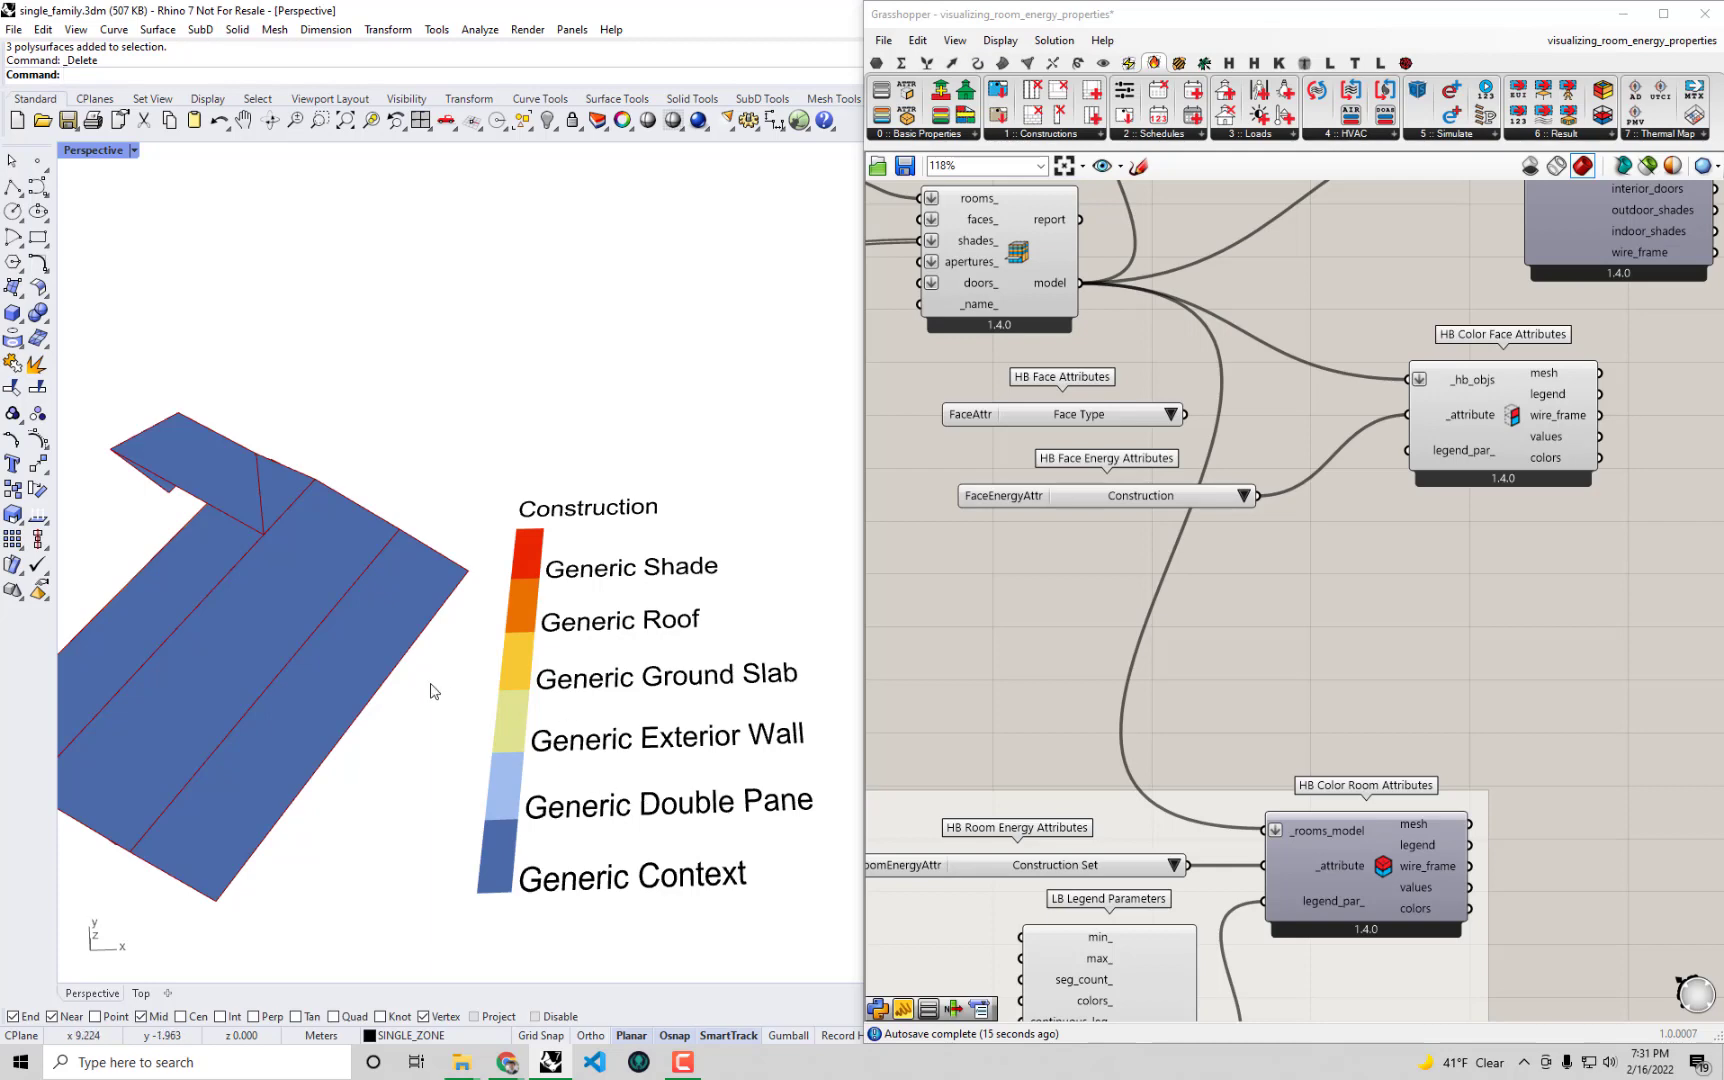
right_click_drag(435, 695, 606, 672, "shift")
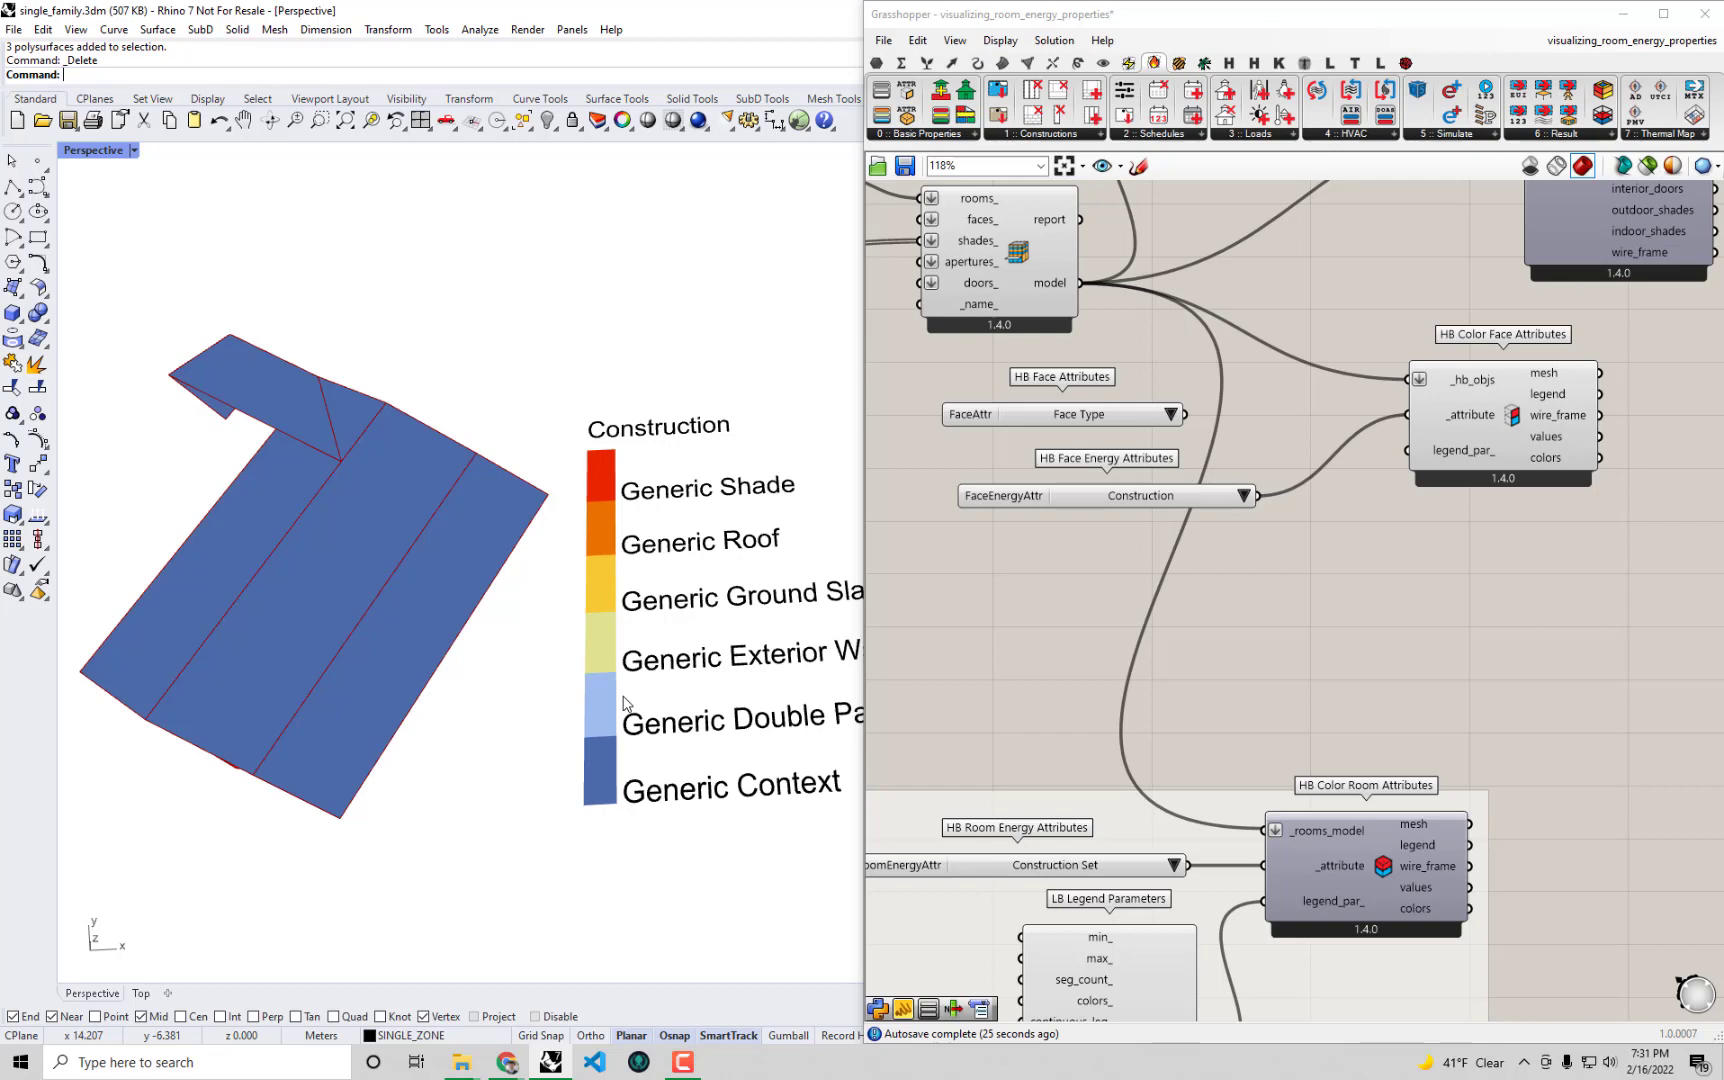
Step: Set HB Face Energy Attributes to R-Value [m2-K/W] and inspect the legend and the coloured walls and windows
left_click(1244, 497)
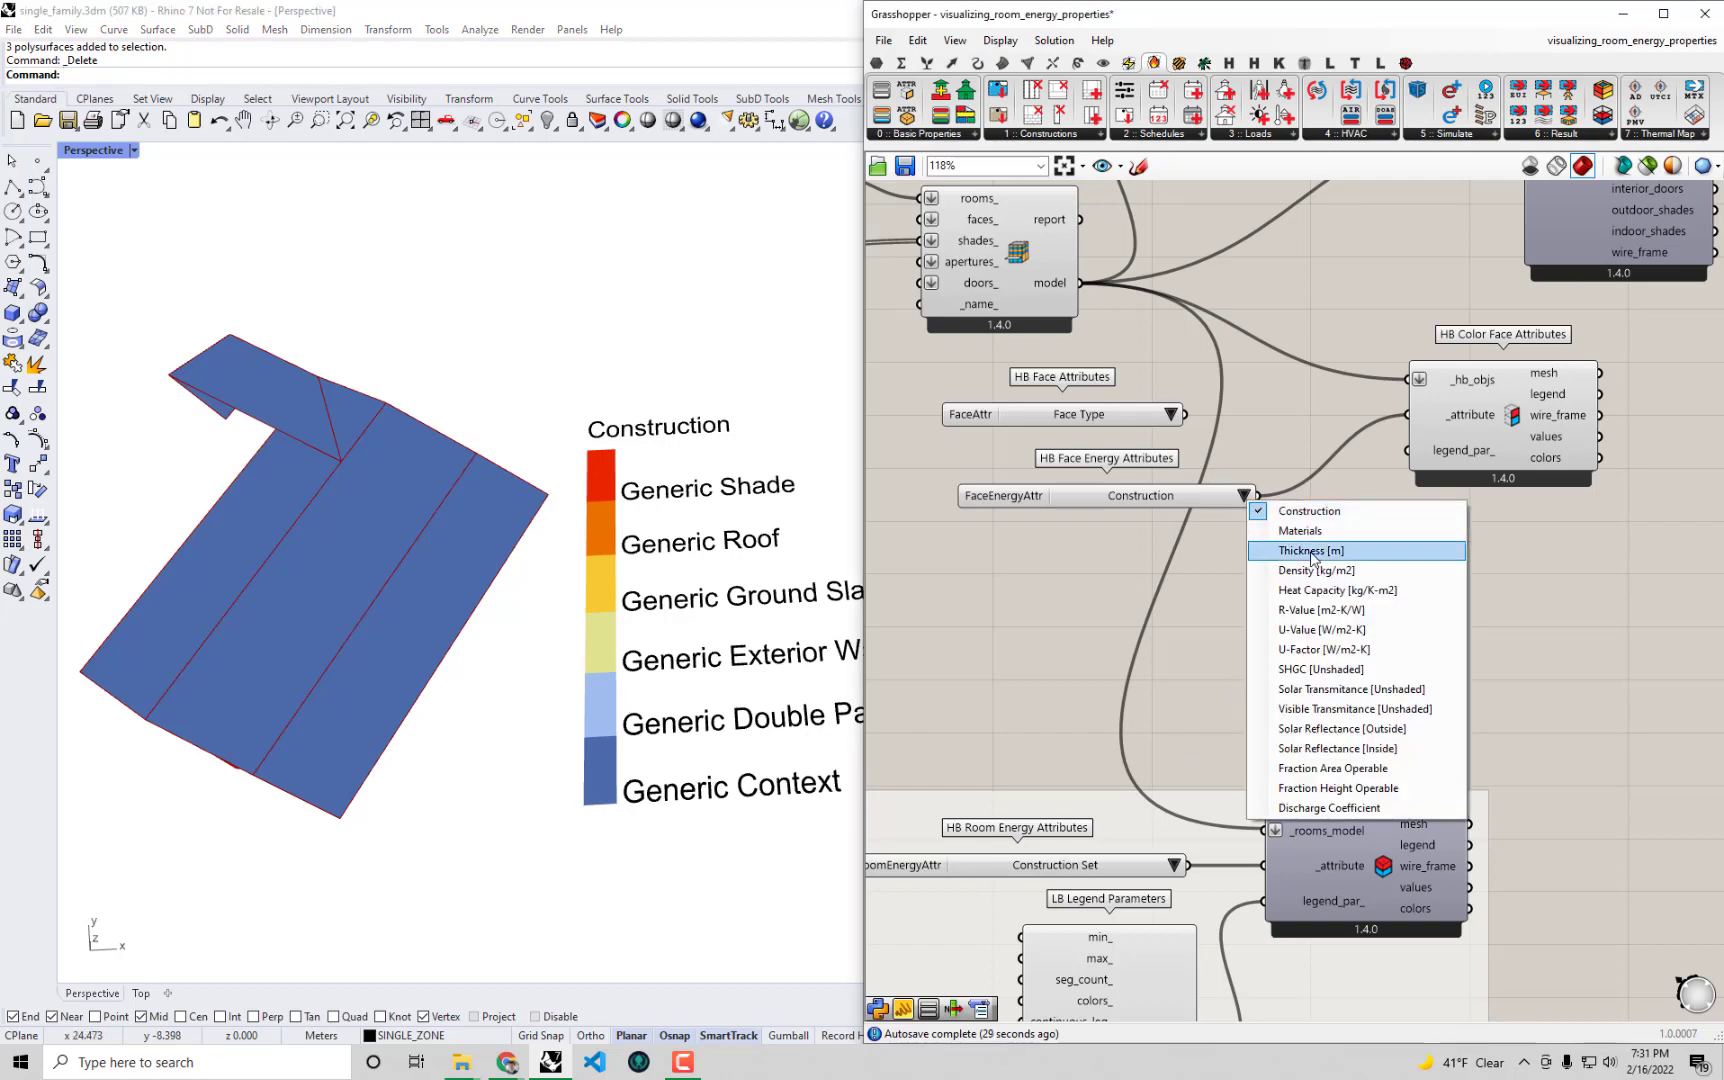
key("Escape")
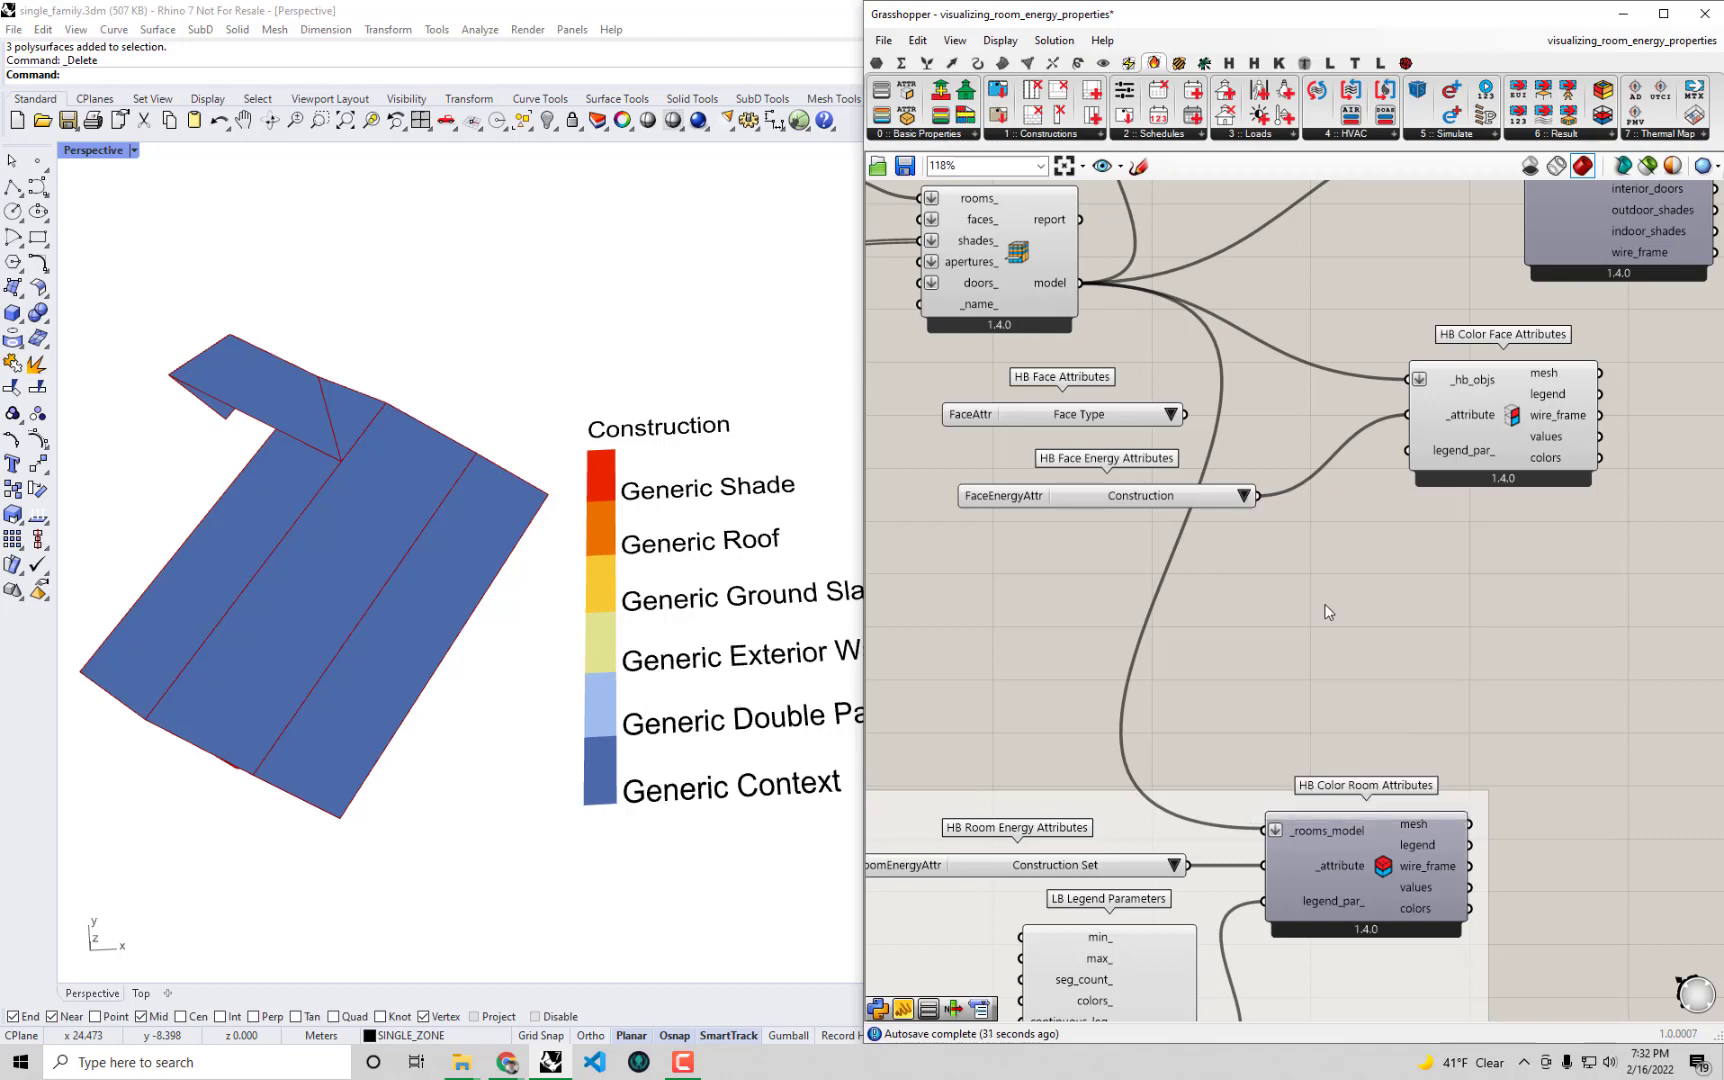
right_click_drag(599, 739, 599, 680, "shift")
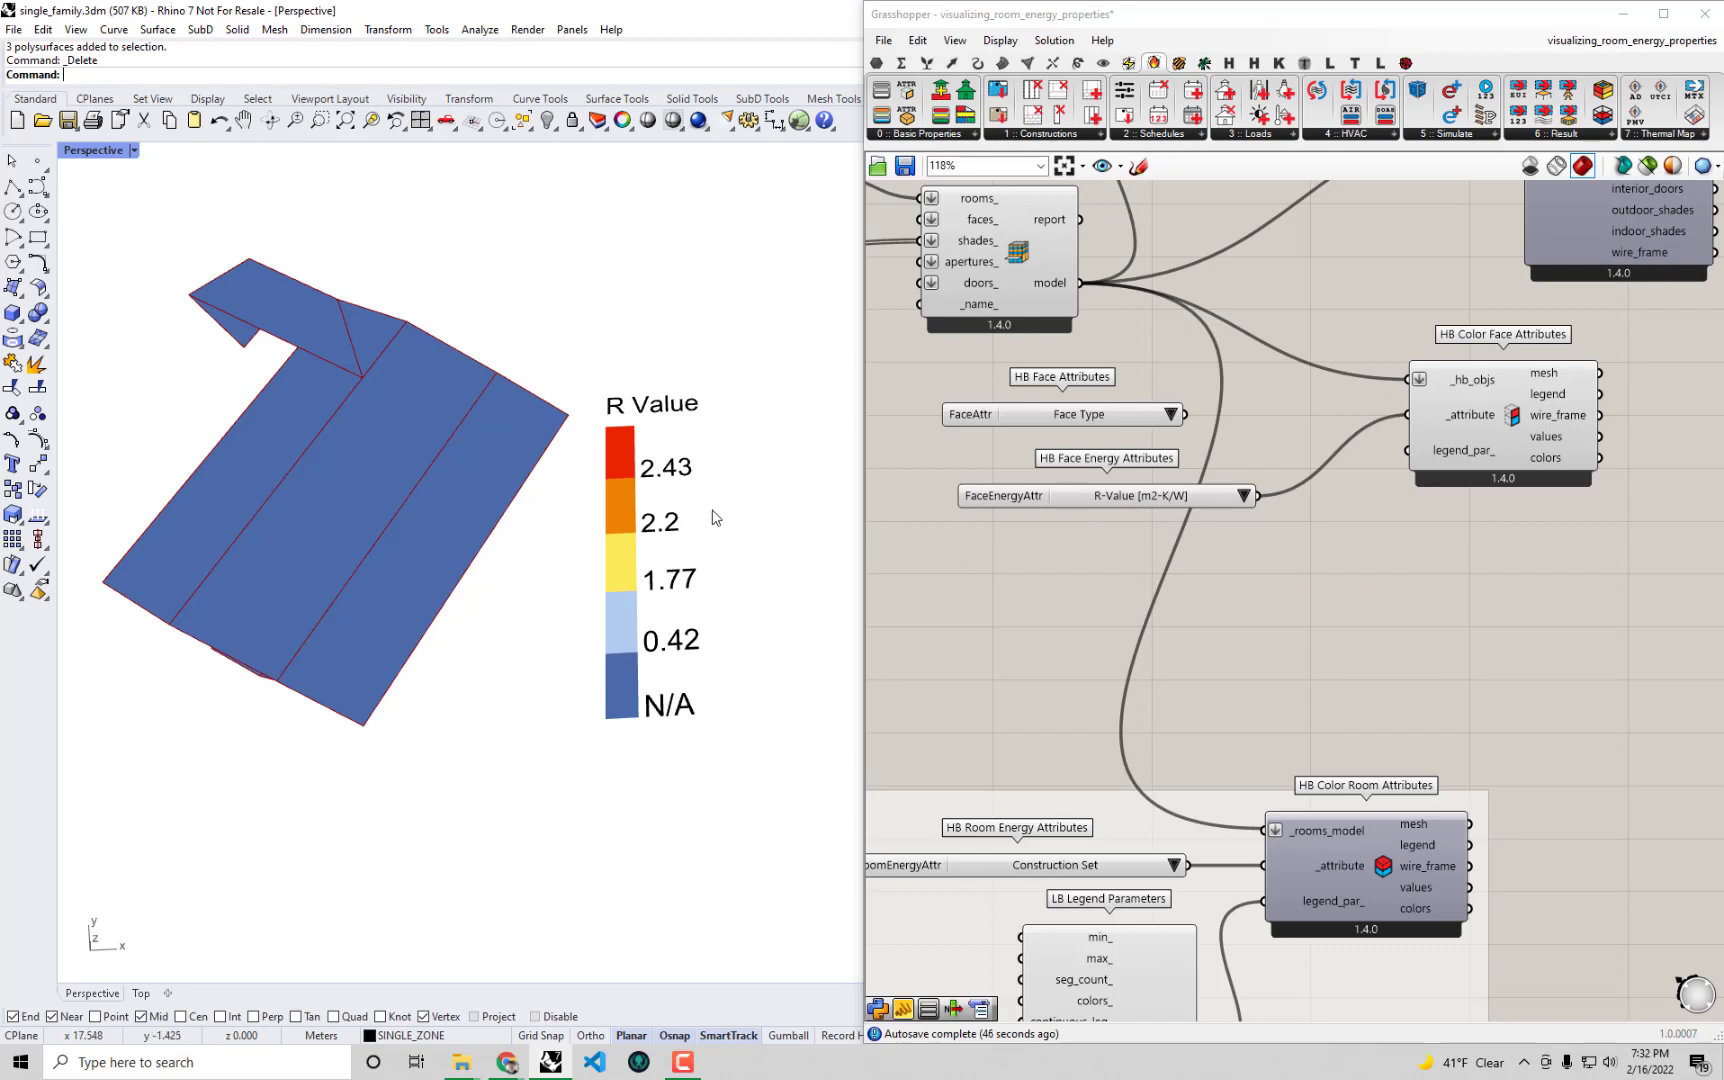
scroll(655, 508, "up", 3)
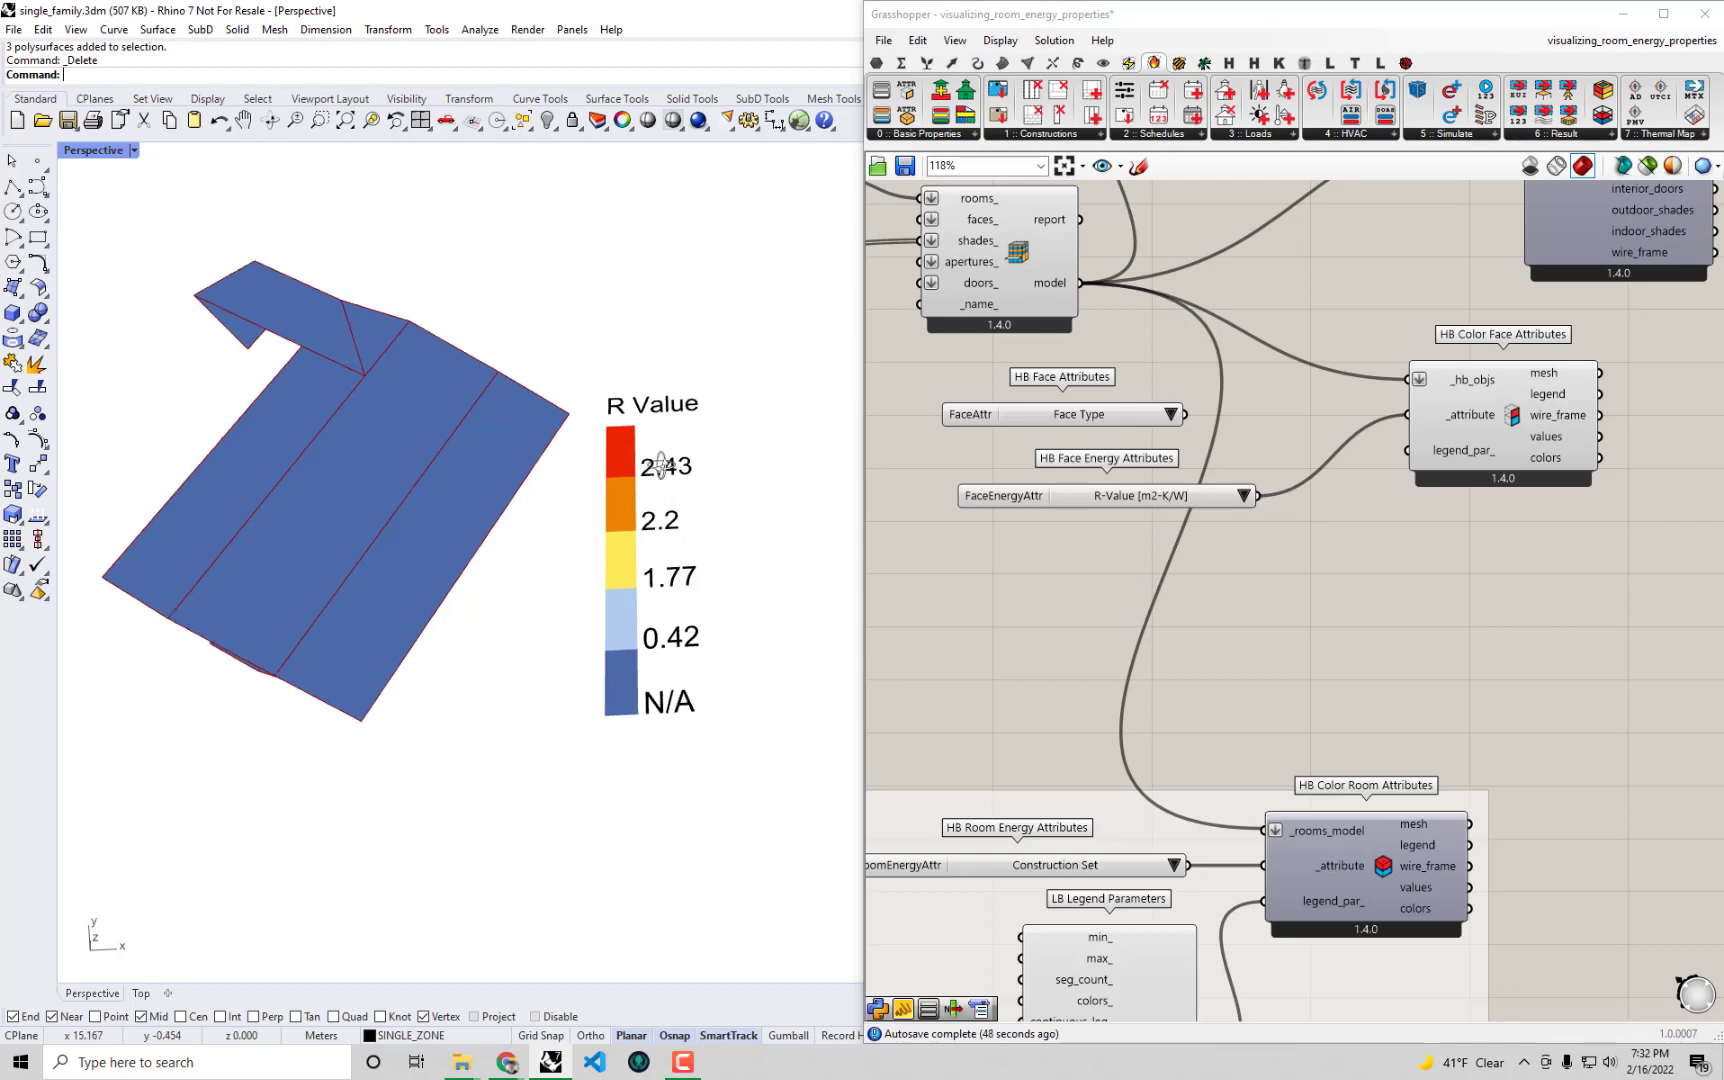
right_click_drag(655, 508, 473, 562)
scroll(340, 479, "up", 3)
scroll(341, 471, "down", 5)
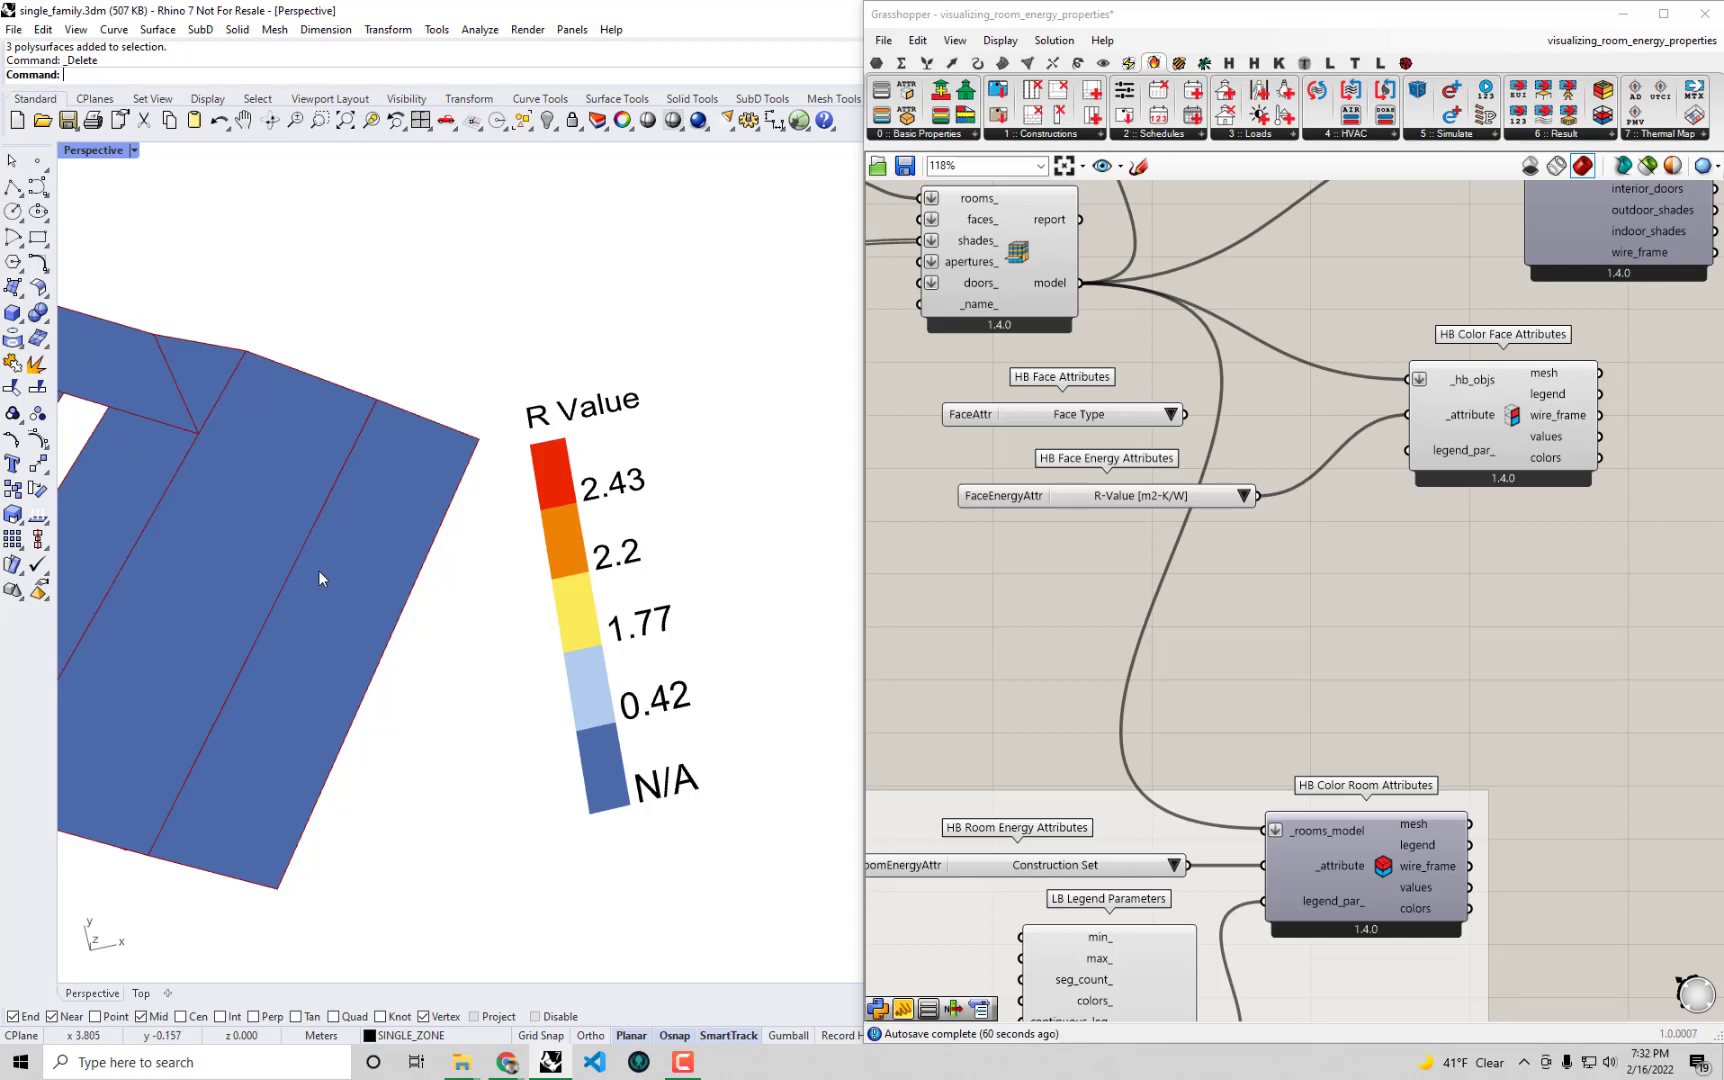
right_click_drag(319, 577, 760, 545)
Step: Recolour the model's faces by U-Value [W/m2-K] and by U-Factor [W/m2-K] using HB Face Energy Attributes
left_click(1245, 497)
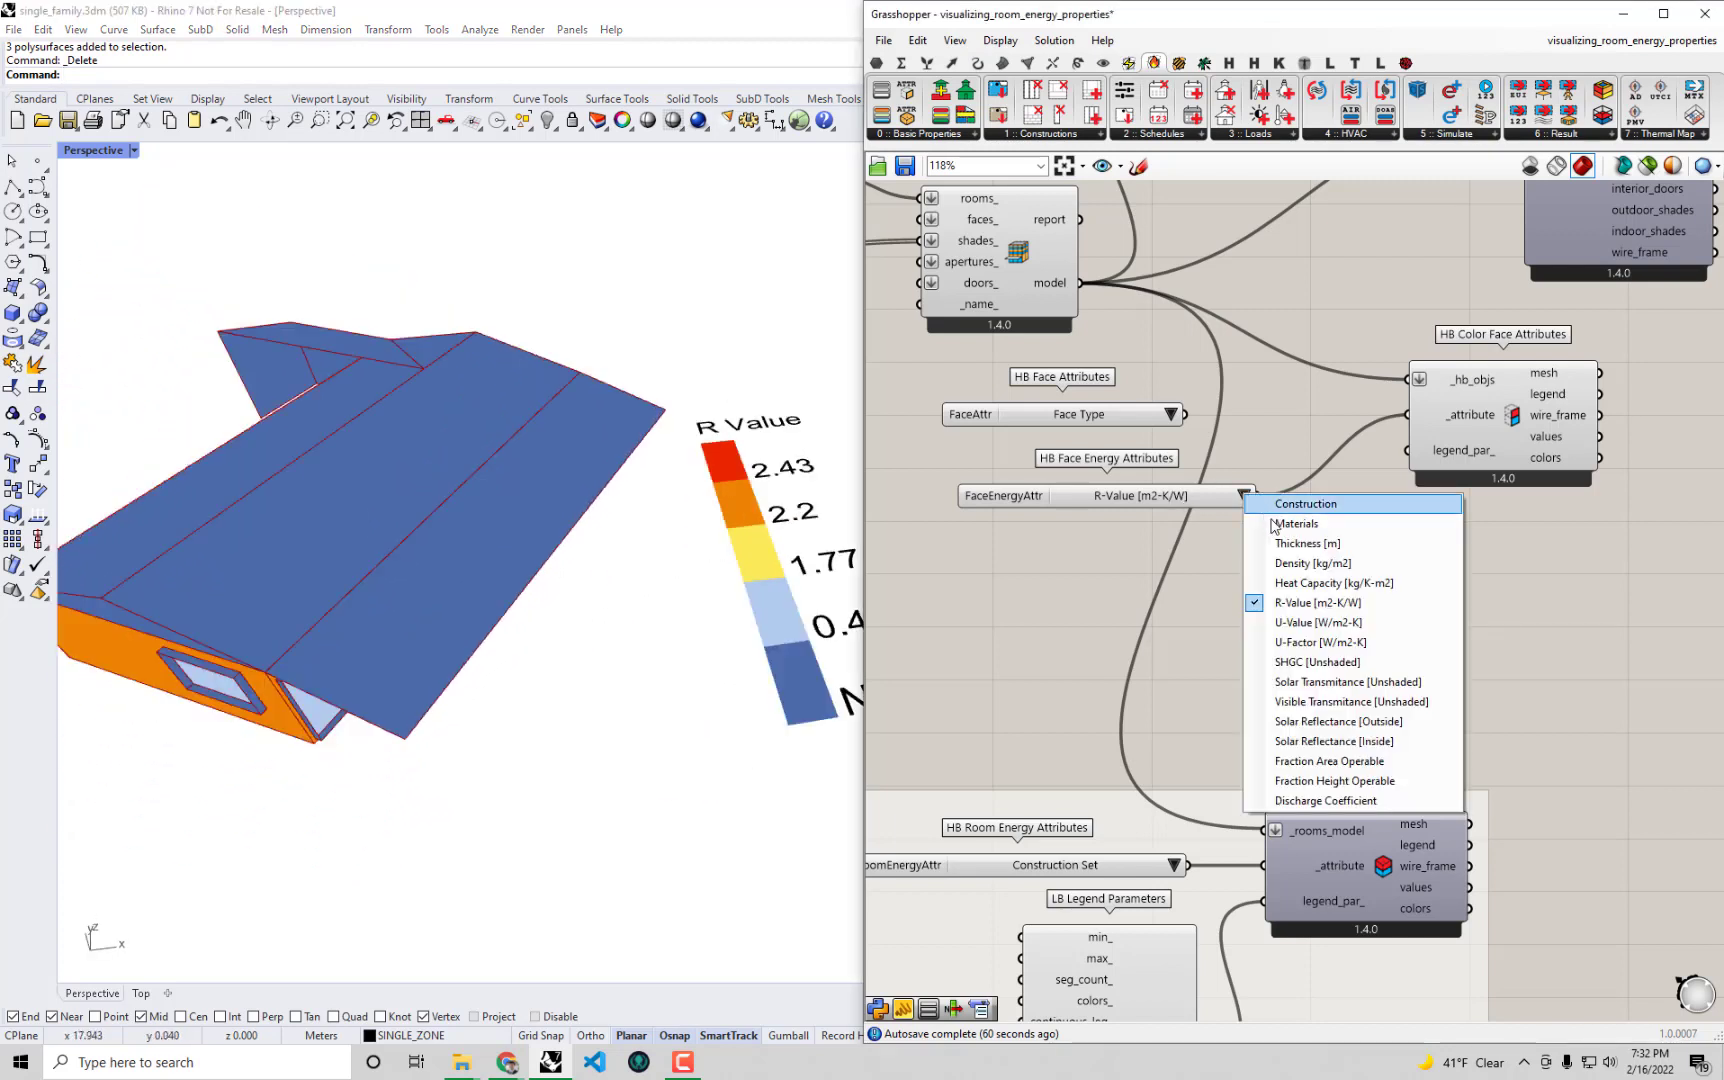
left_click(1300, 622)
left_click(1243, 495)
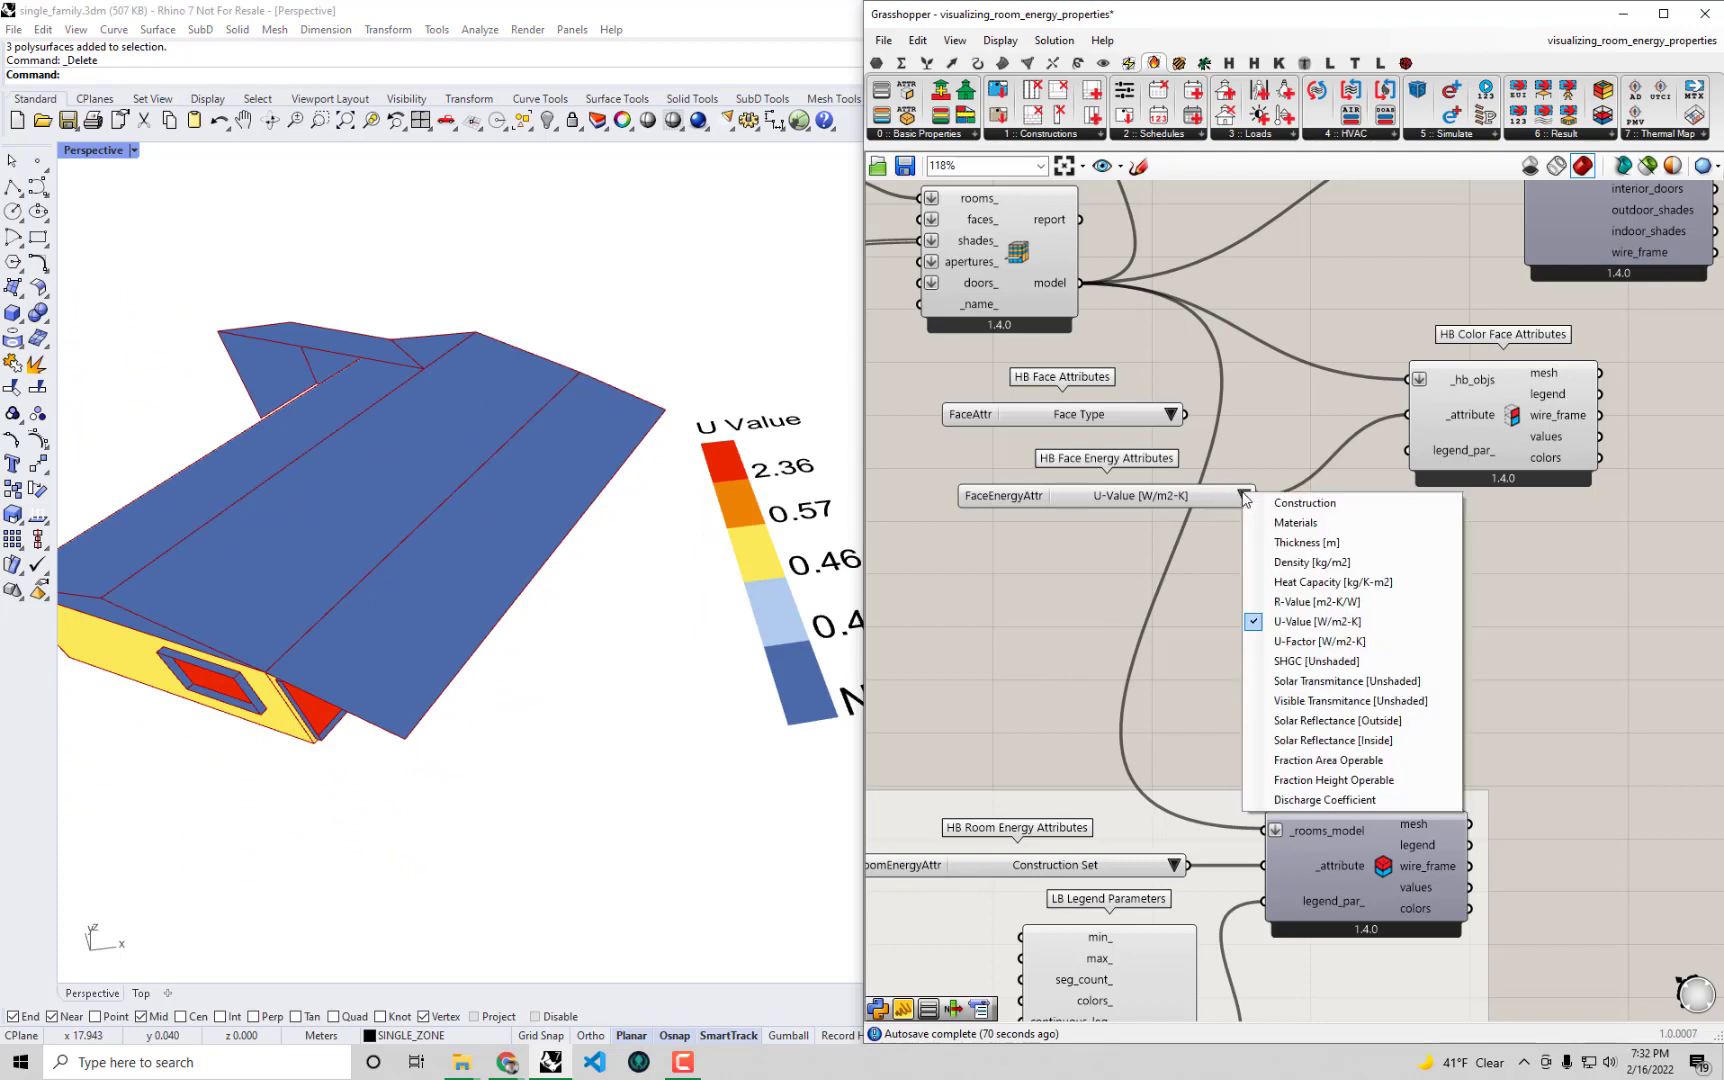
left_click(1290, 641)
right_click_drag(660, 640, 600, 390)
Step: Set HB Face Energy Attributes to SHGC [Unshaded] and inspect the legend and the coloured windows
left_click(1243, 497)
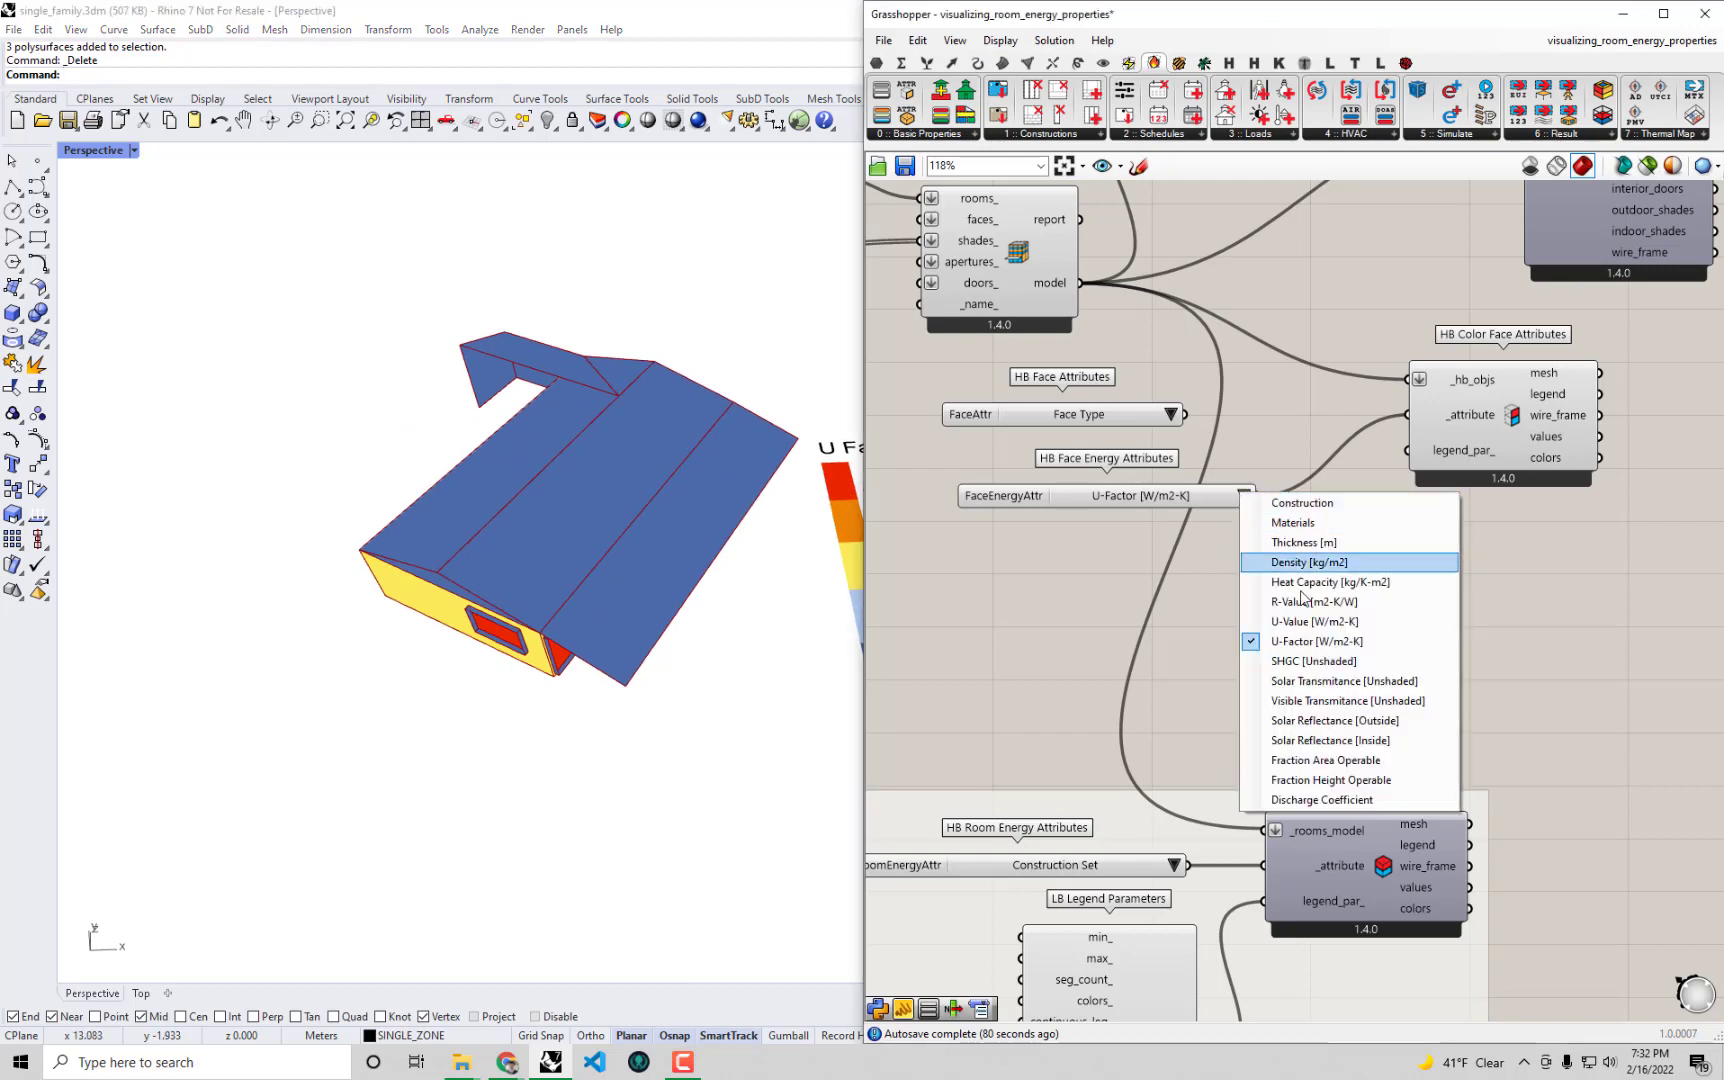
left_click(1303, 663)
right_click_drag(658, 584, 629, 656)
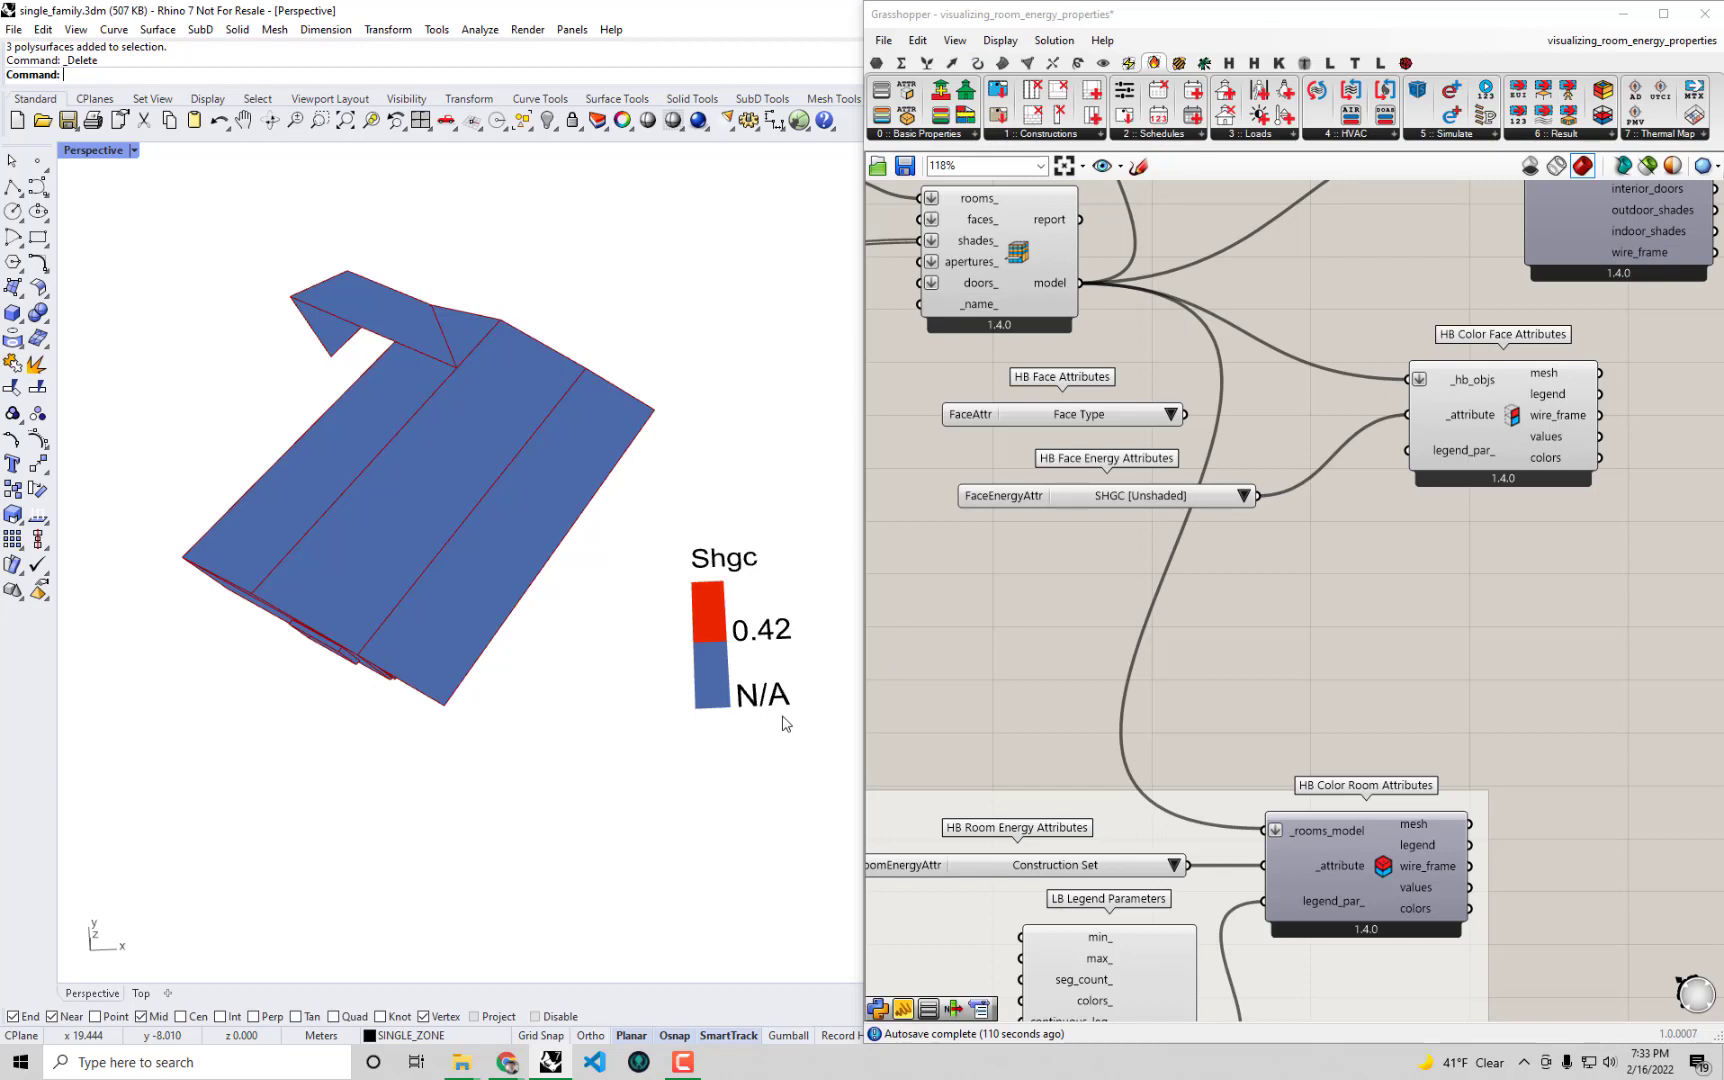
right_click_drag(781, 720, 745, 705)
right_click_drag(643, 758, 680, 710)
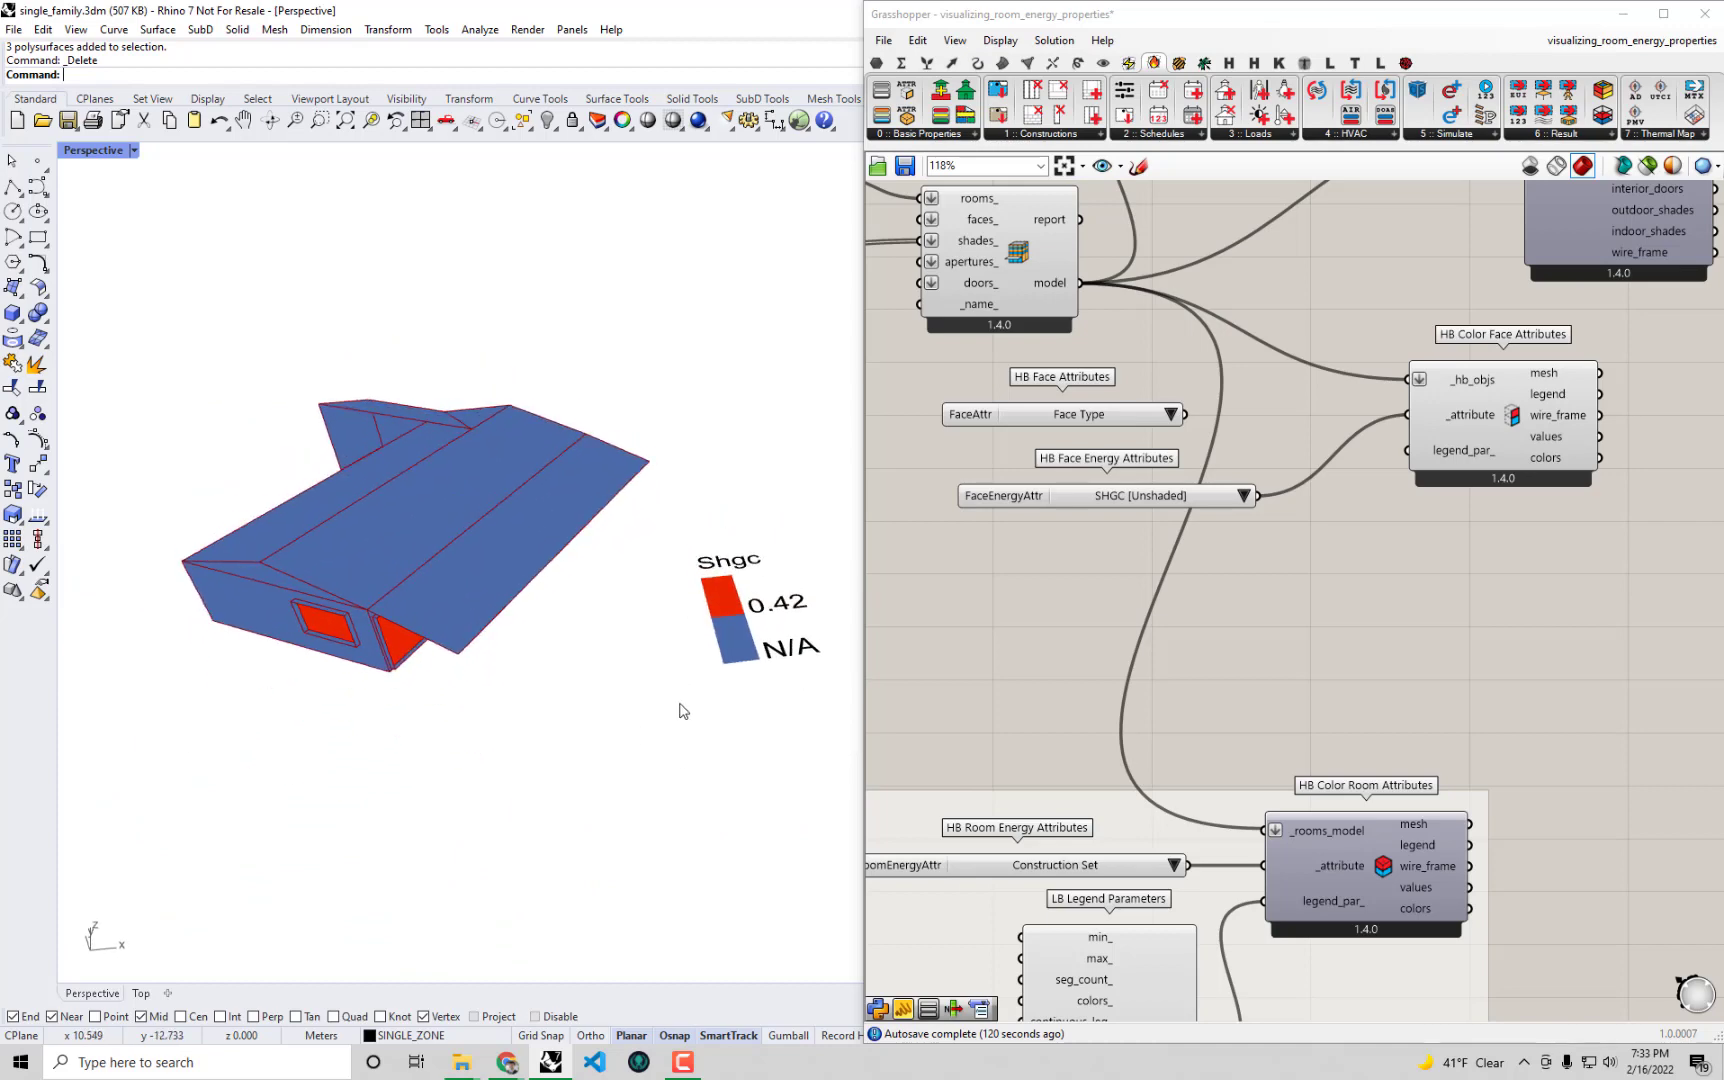
Step: Recolour the faces by Solar Transmitance [Unshaded] and by Visible Transmitance [Unshaded], shifting the HB Face Energy Attributes list slightly down
left_click(1244, 496)
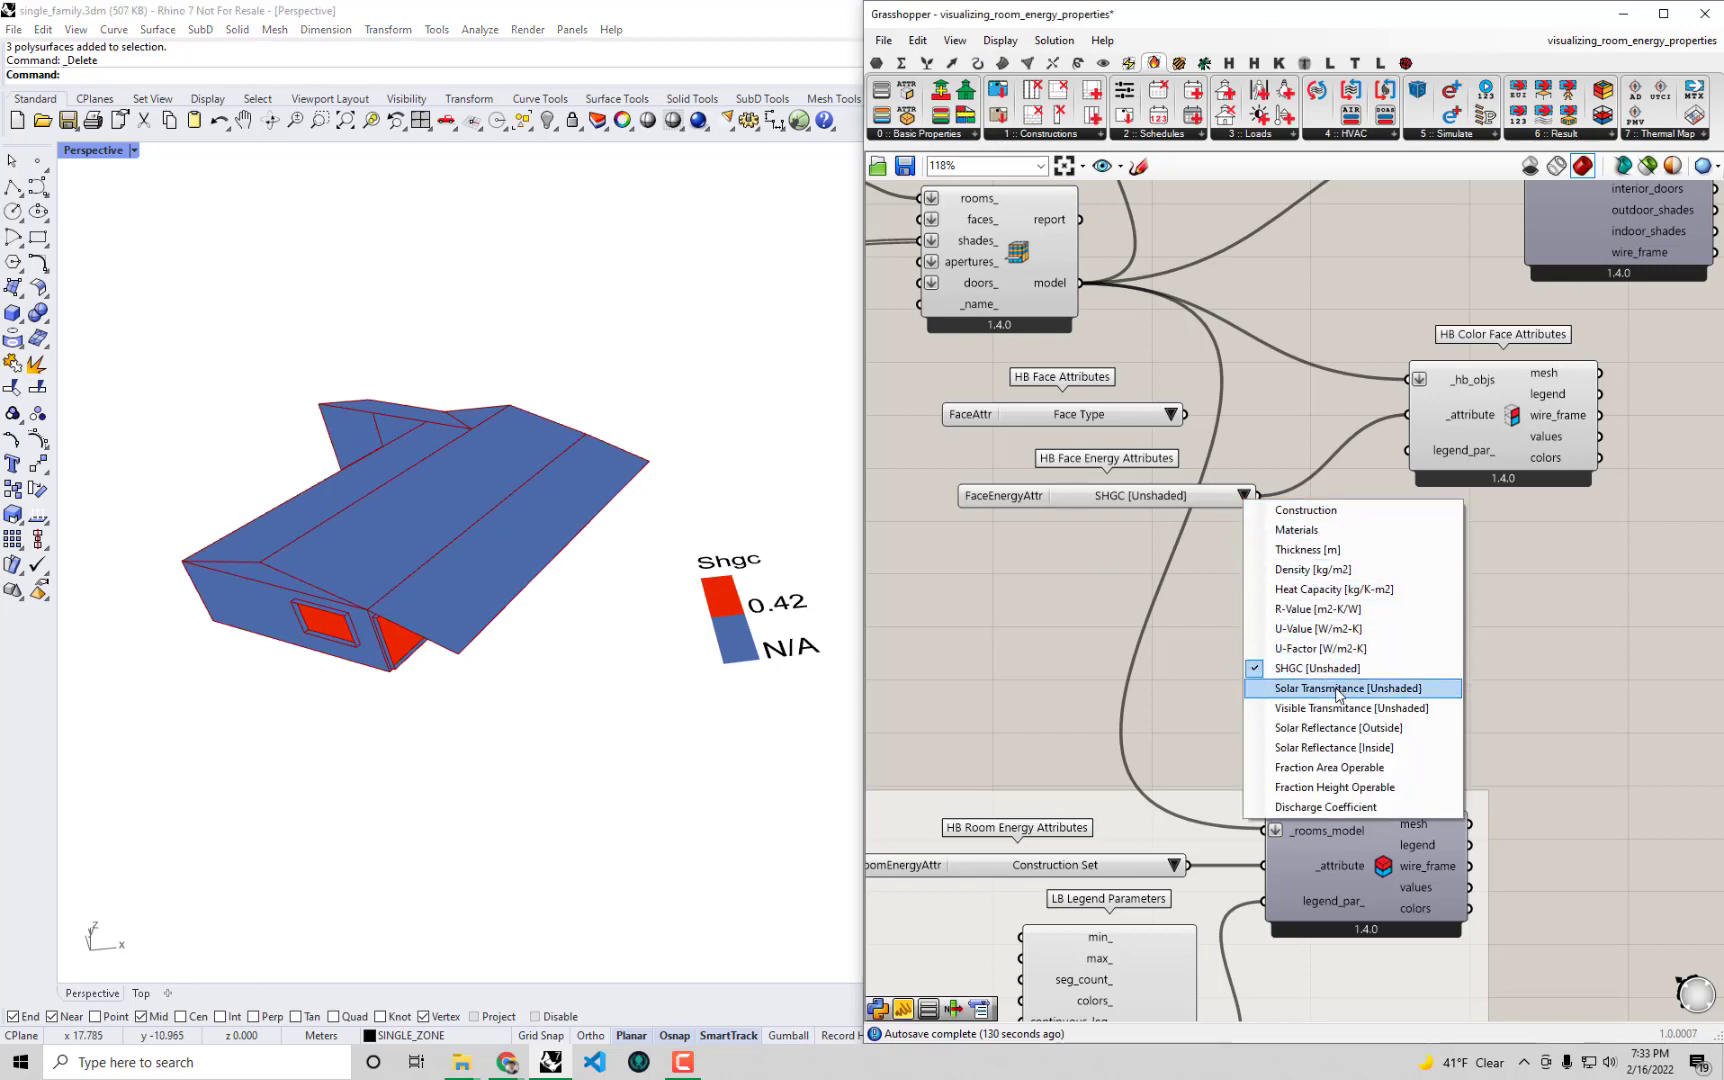
left_click(1337, 690)
right_click_drag(720, 660, 598, 662)
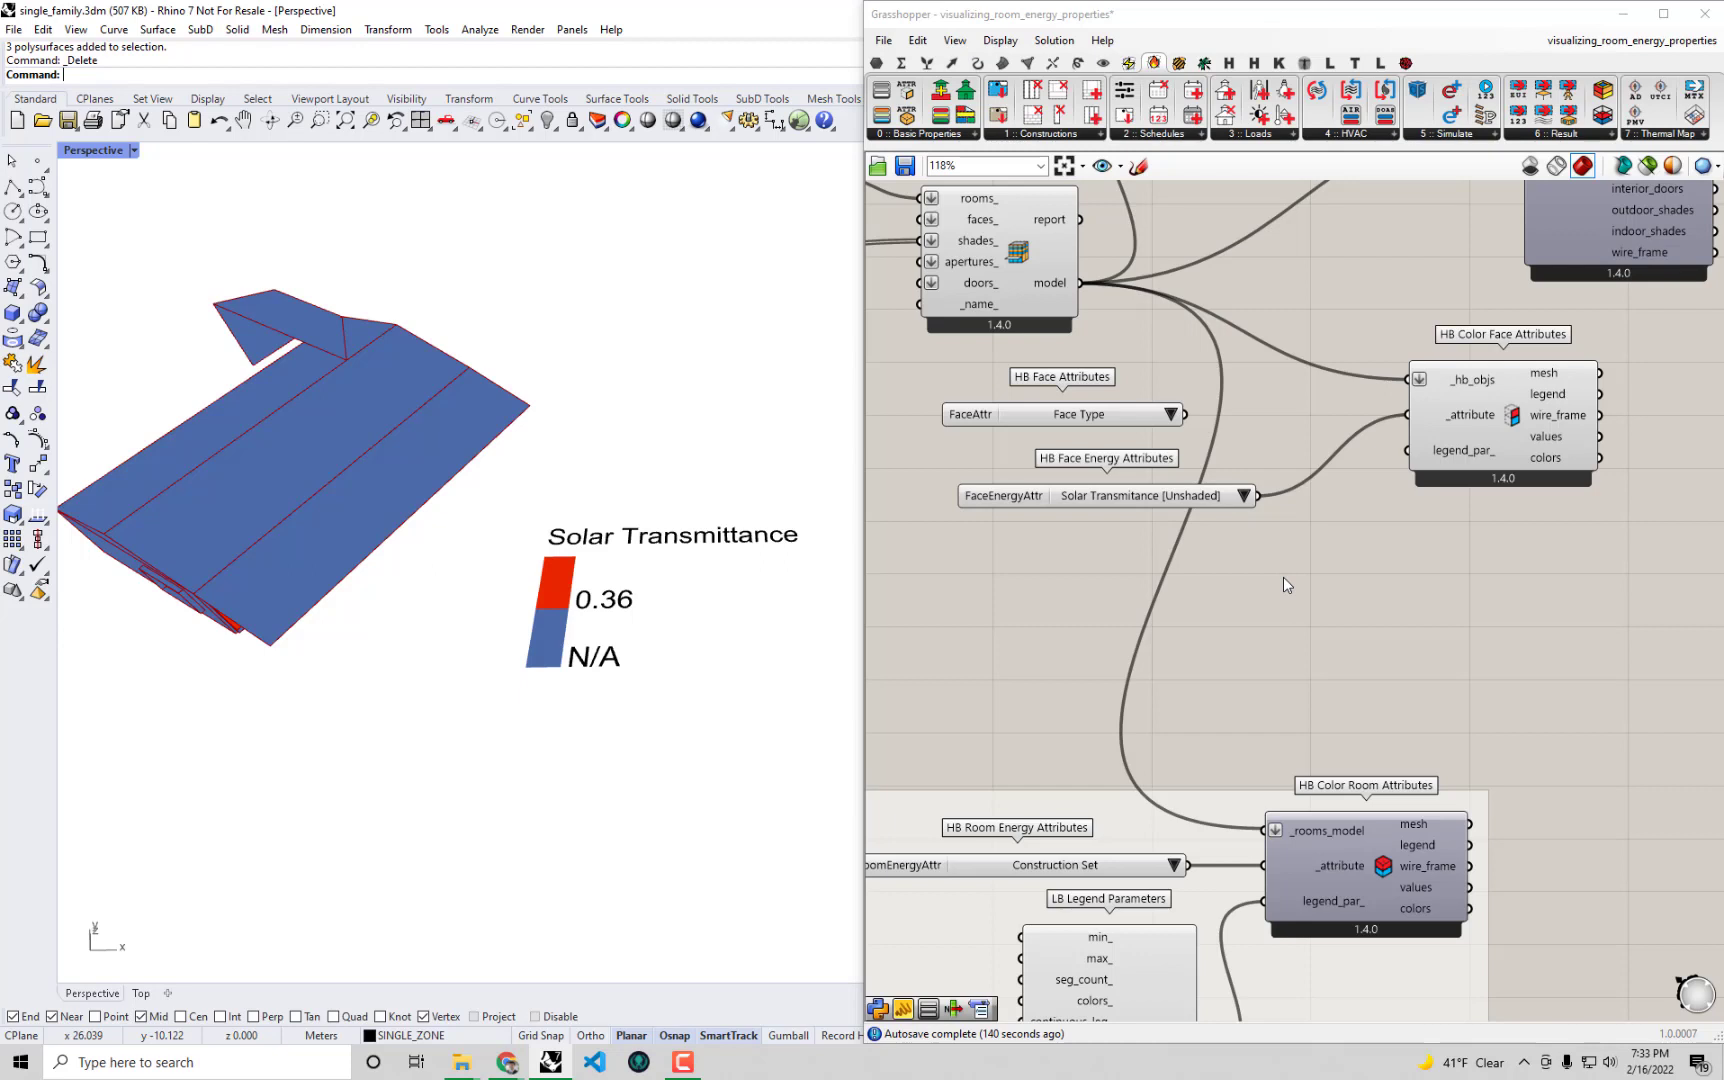
left_click_drag(1130, 509, 1130, 521)
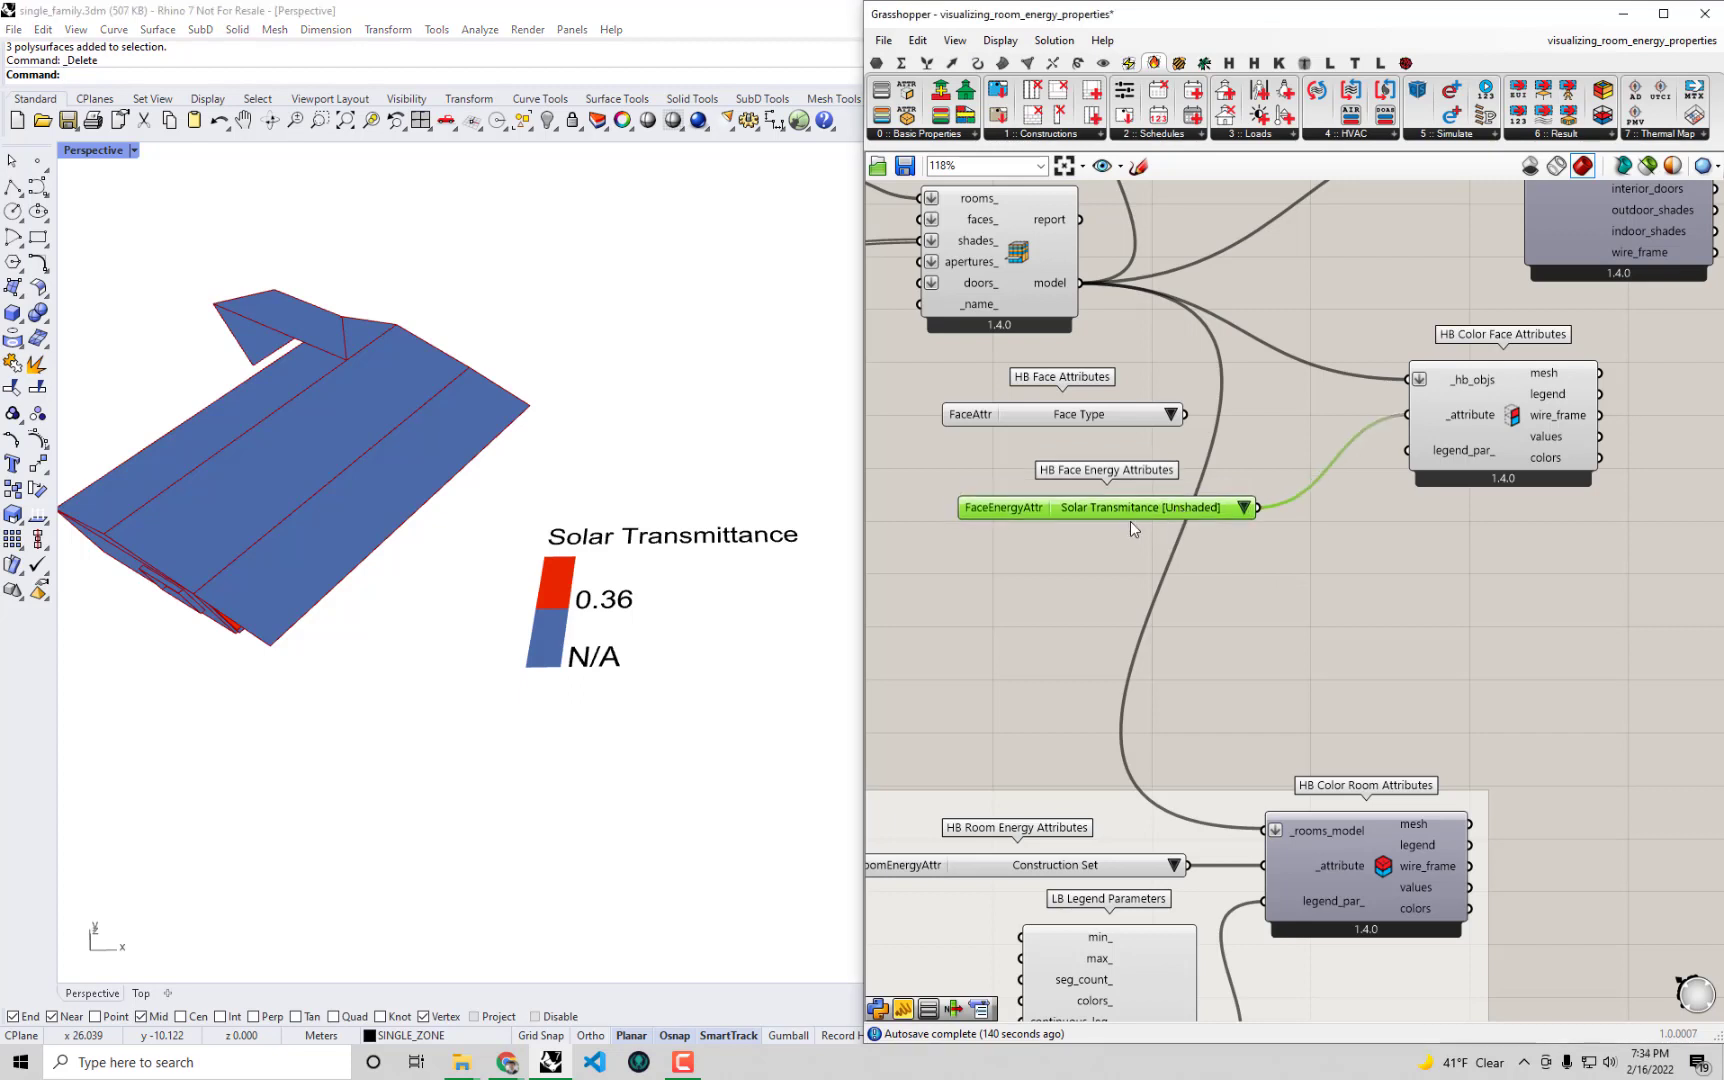
left_click(1243, 508)
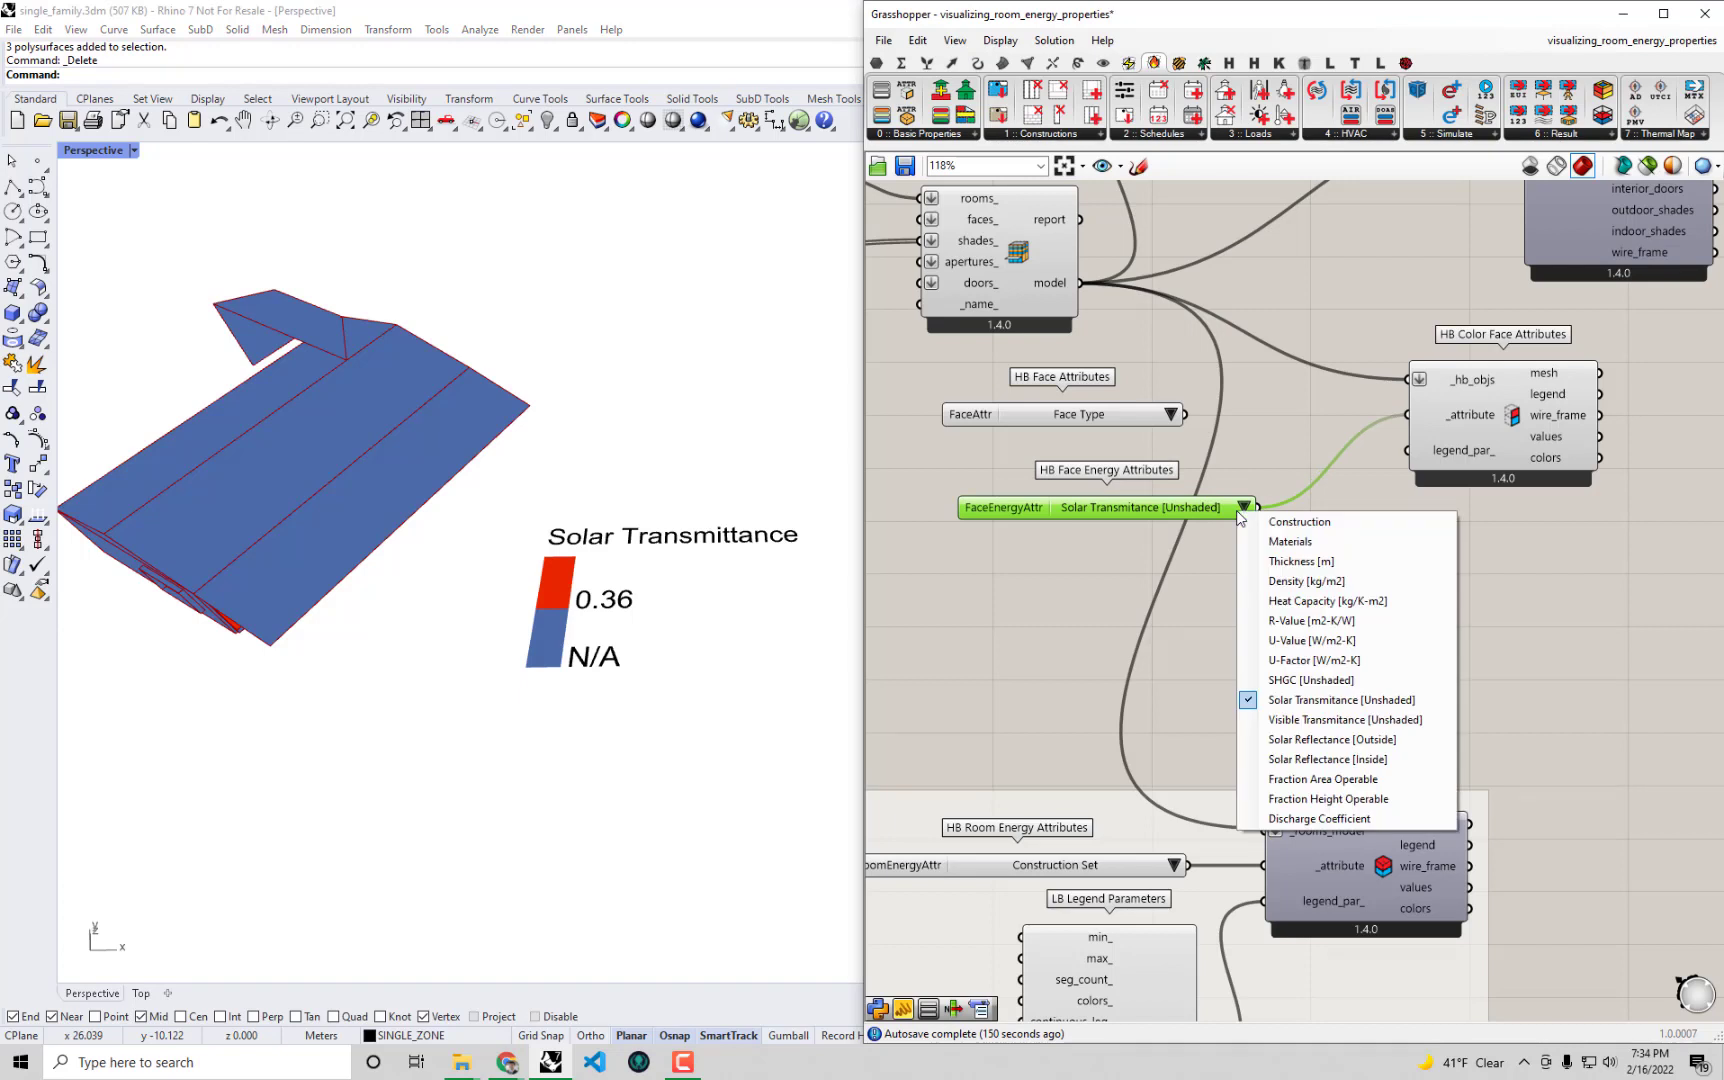
left_click(1328, 720)
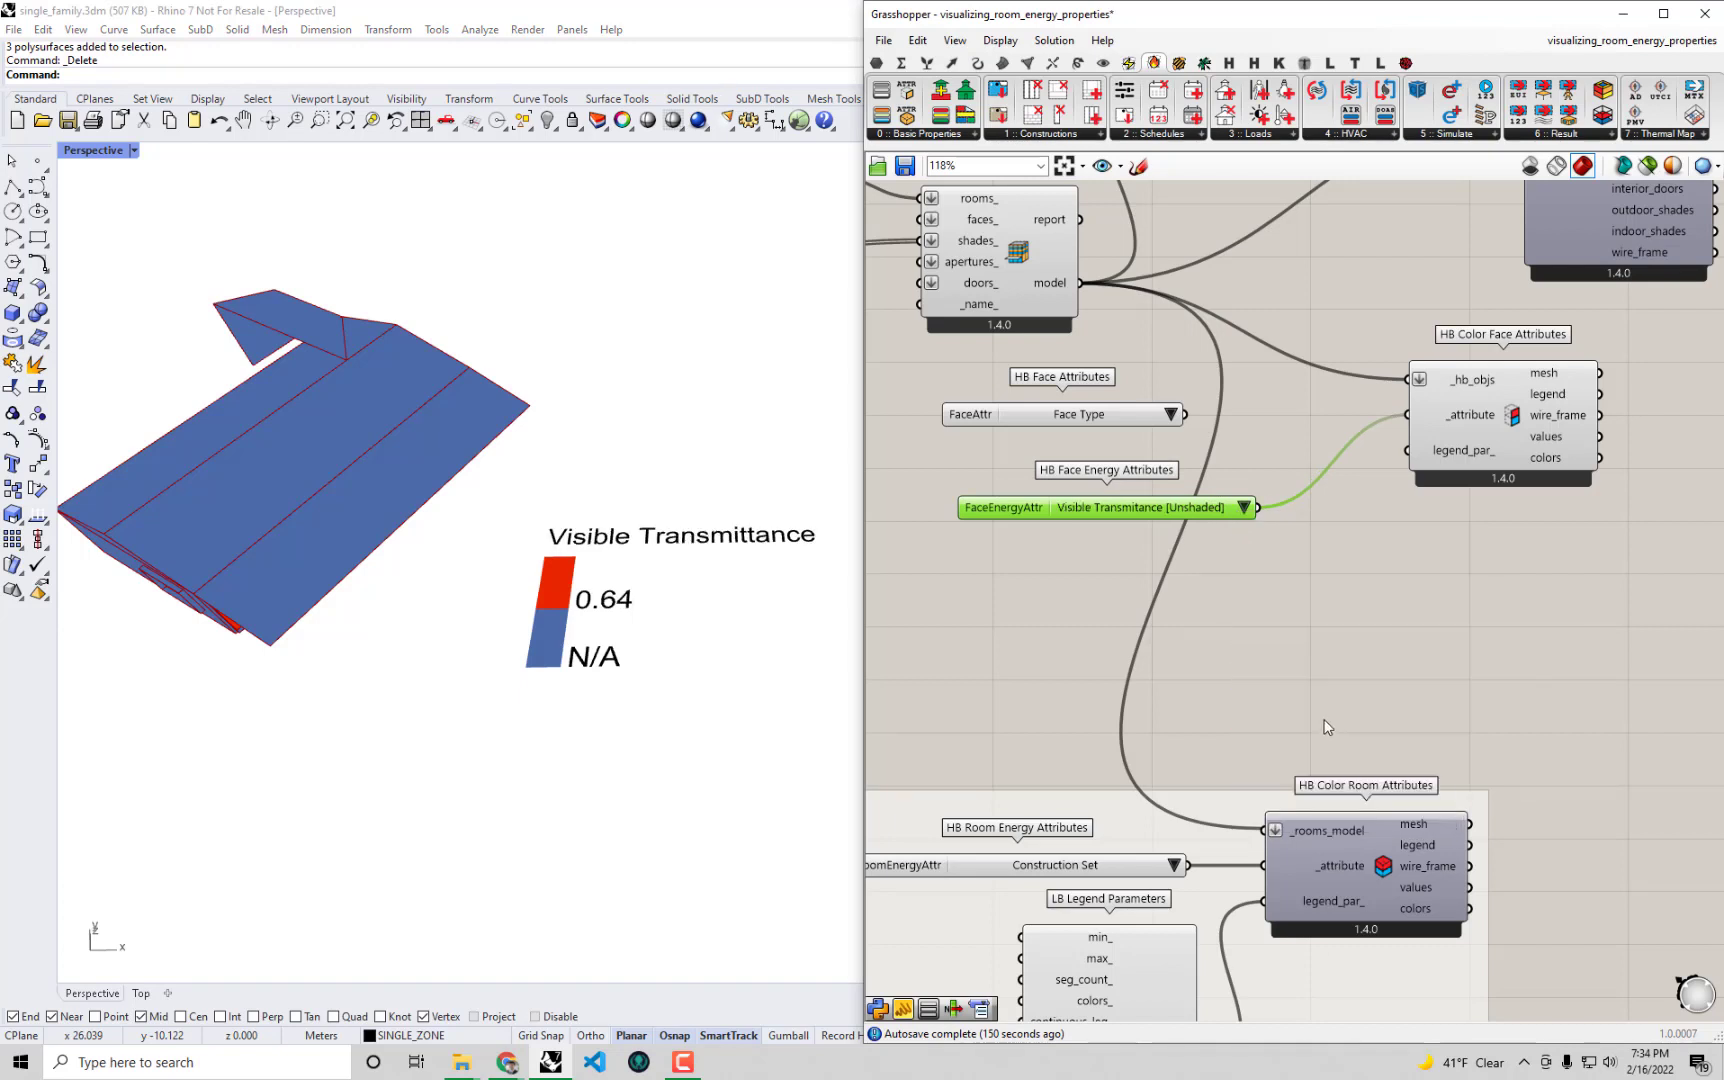
Step: Set HB Face Energy Attributes to Solar Reflectance [Outside] and inspect the recoloured model and legend
left_click(1245, 508)
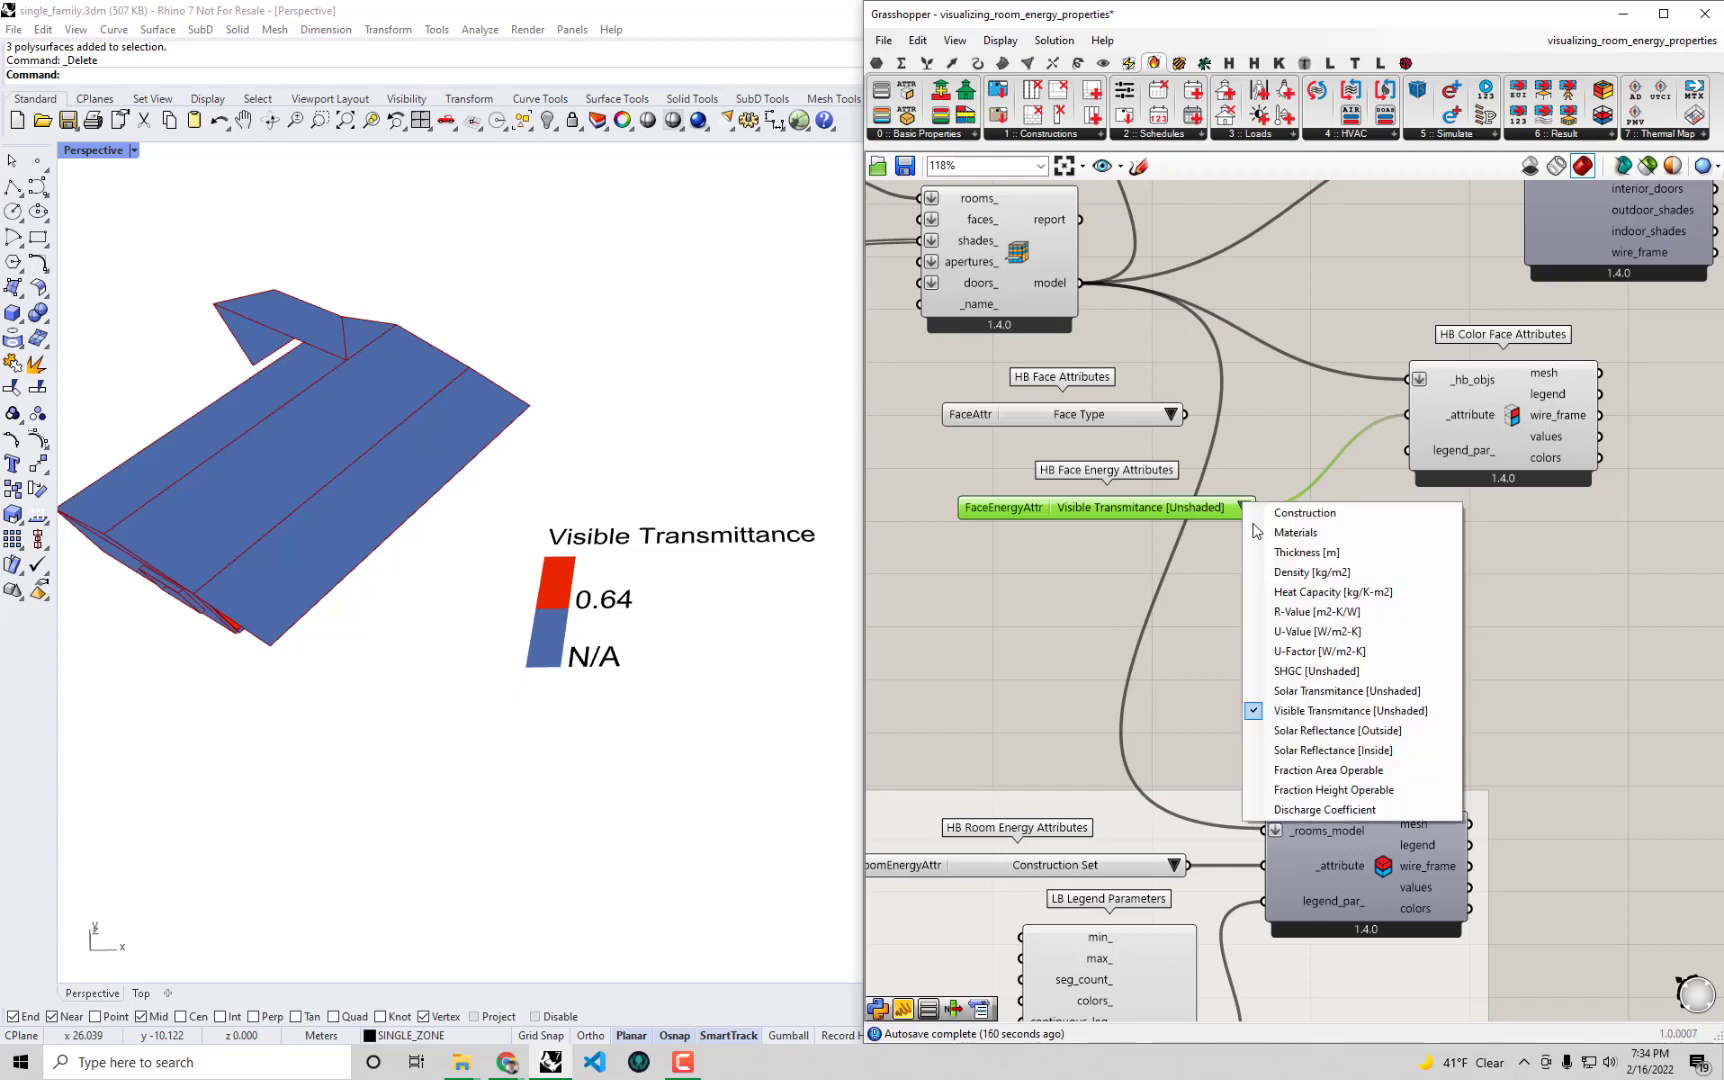
left_click(1356, 738)
right_click_drag(528, 615, 515, 650)
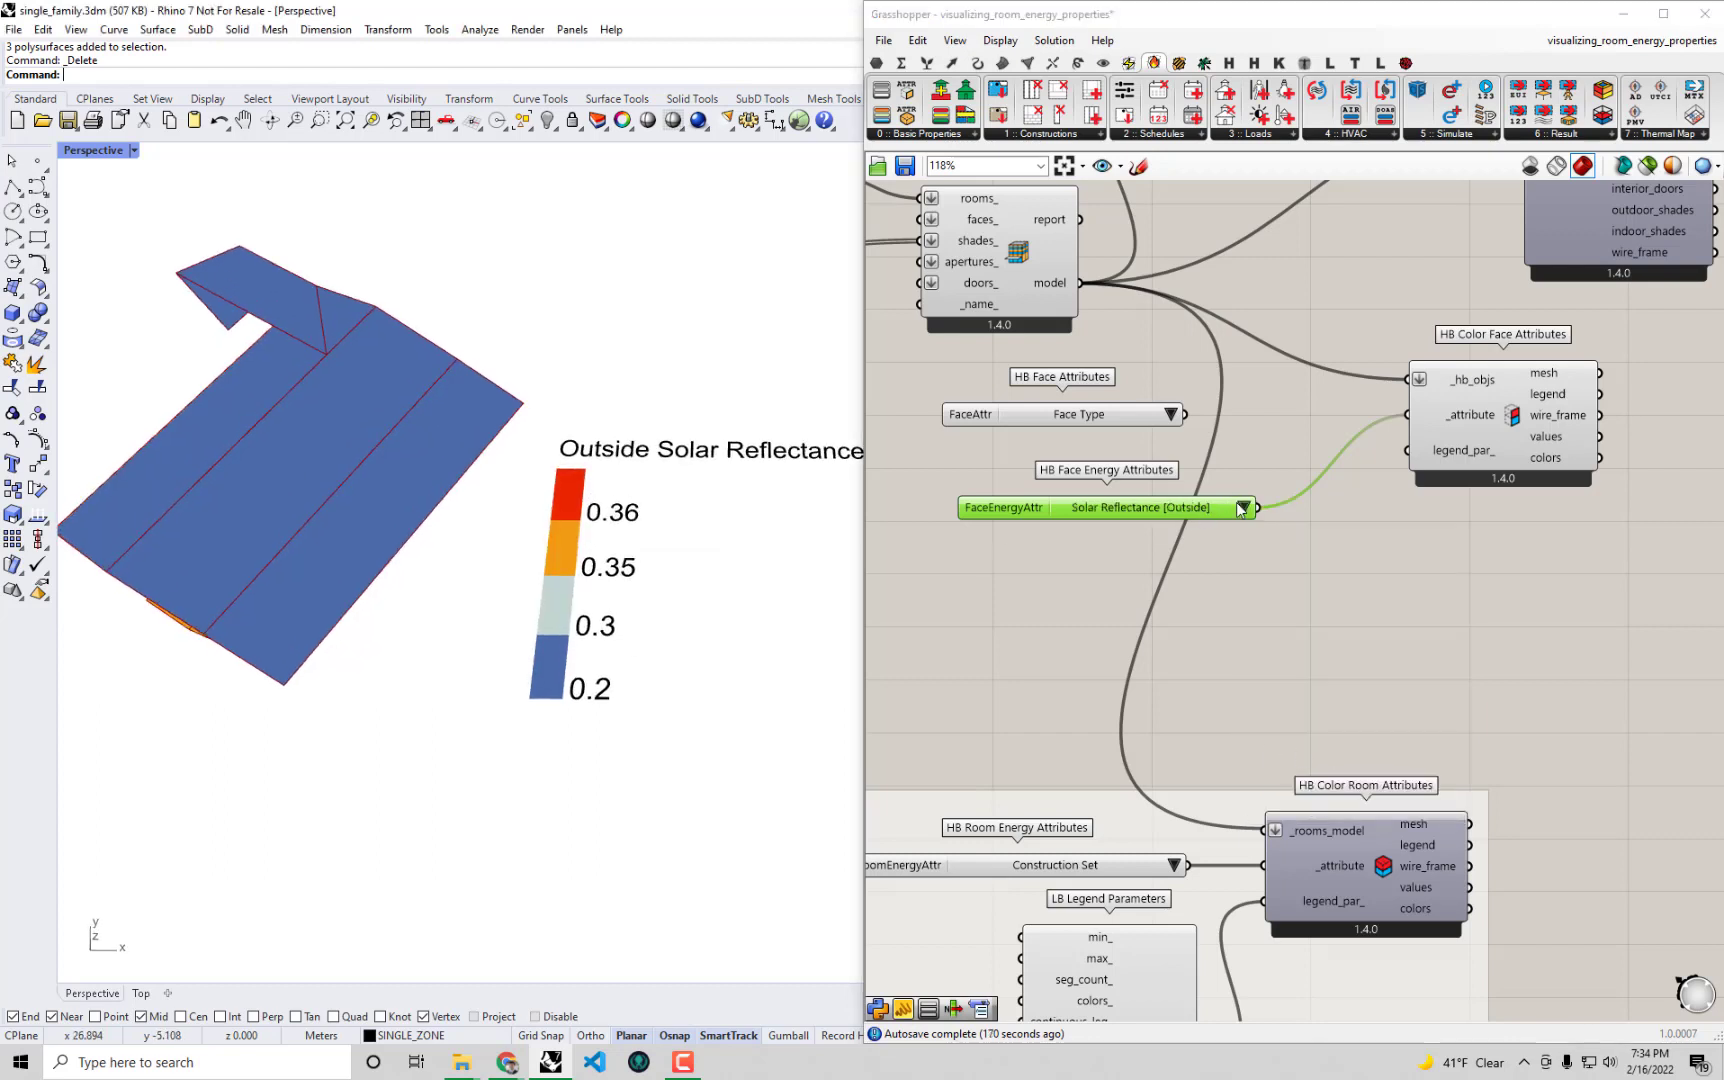
Step: Recolour the model's faces by Thickness [m] and by Materials using HB Face Energy Attributes
left_click(1241, 509)
left_click(1288, 557)
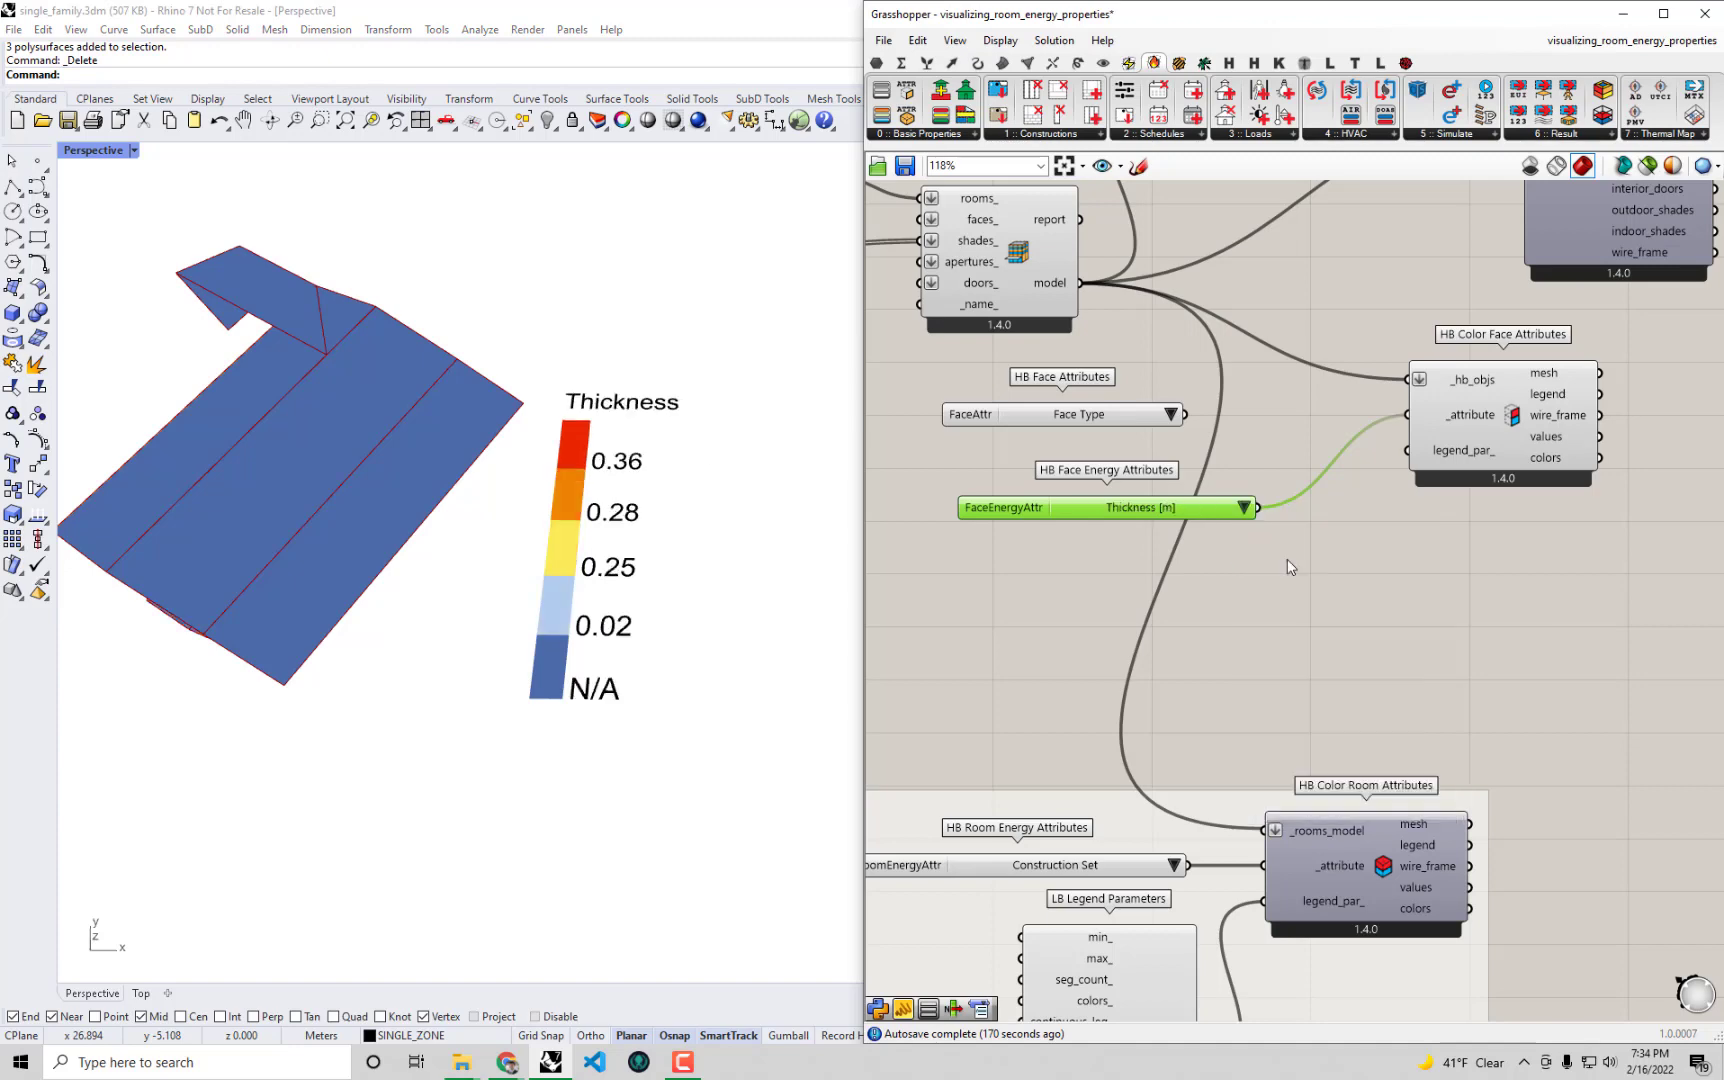
left_click(1243, 509)
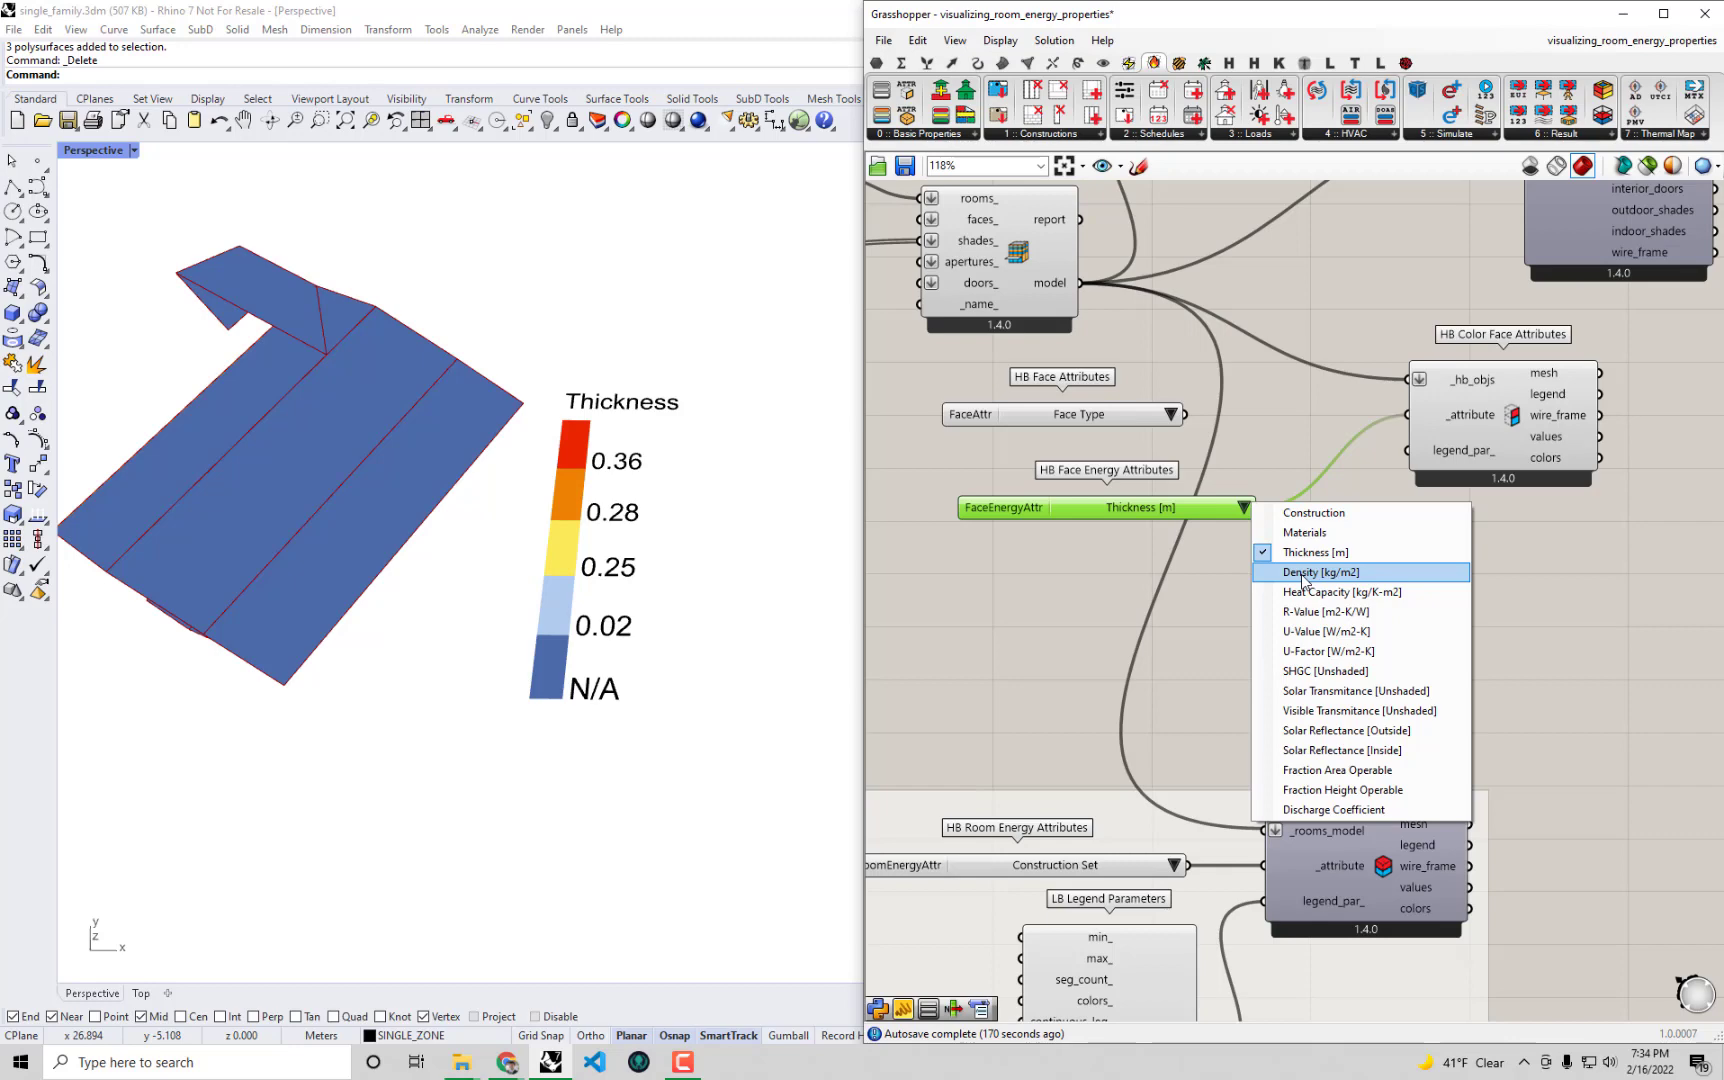
left_click(1302, 535)
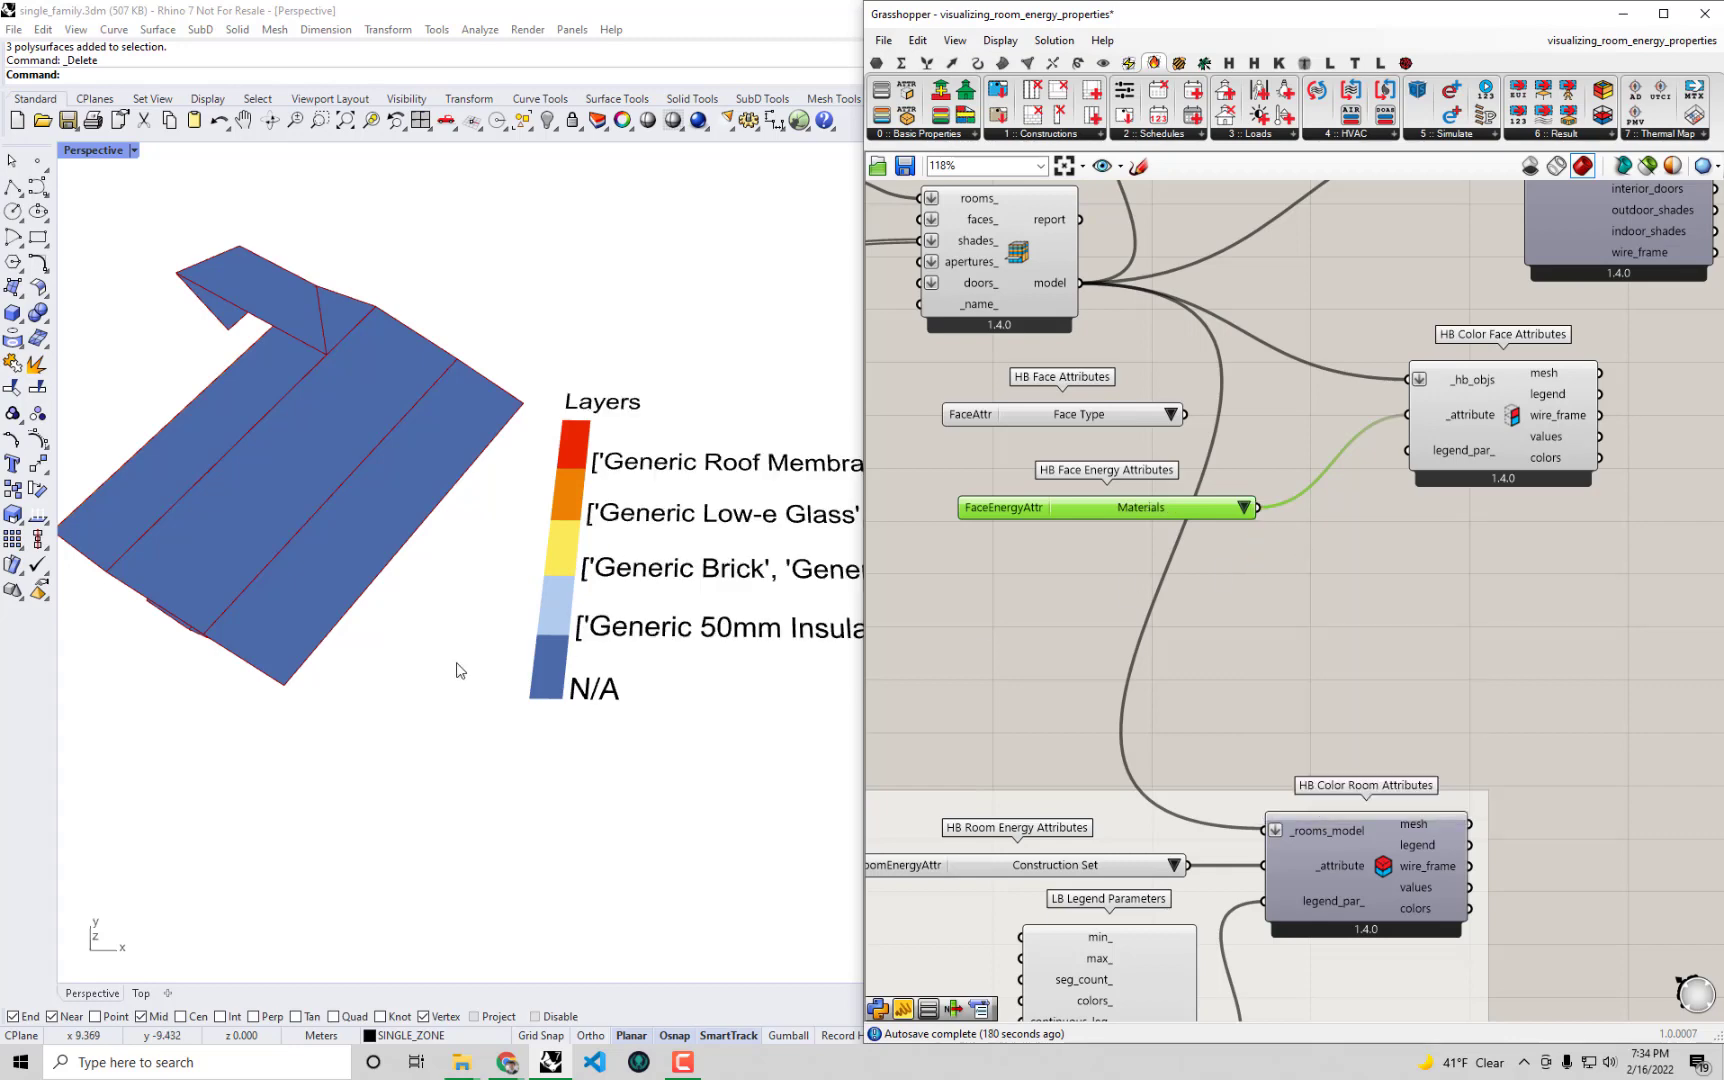
Step: Examine the Layers legend beside the model, reading the material layers listed for each colour
right_click_drag(452, 688, 720, 673, "shift")
scroll(731, 527, "up", 3)
scroll(735, 557, "down", 3)
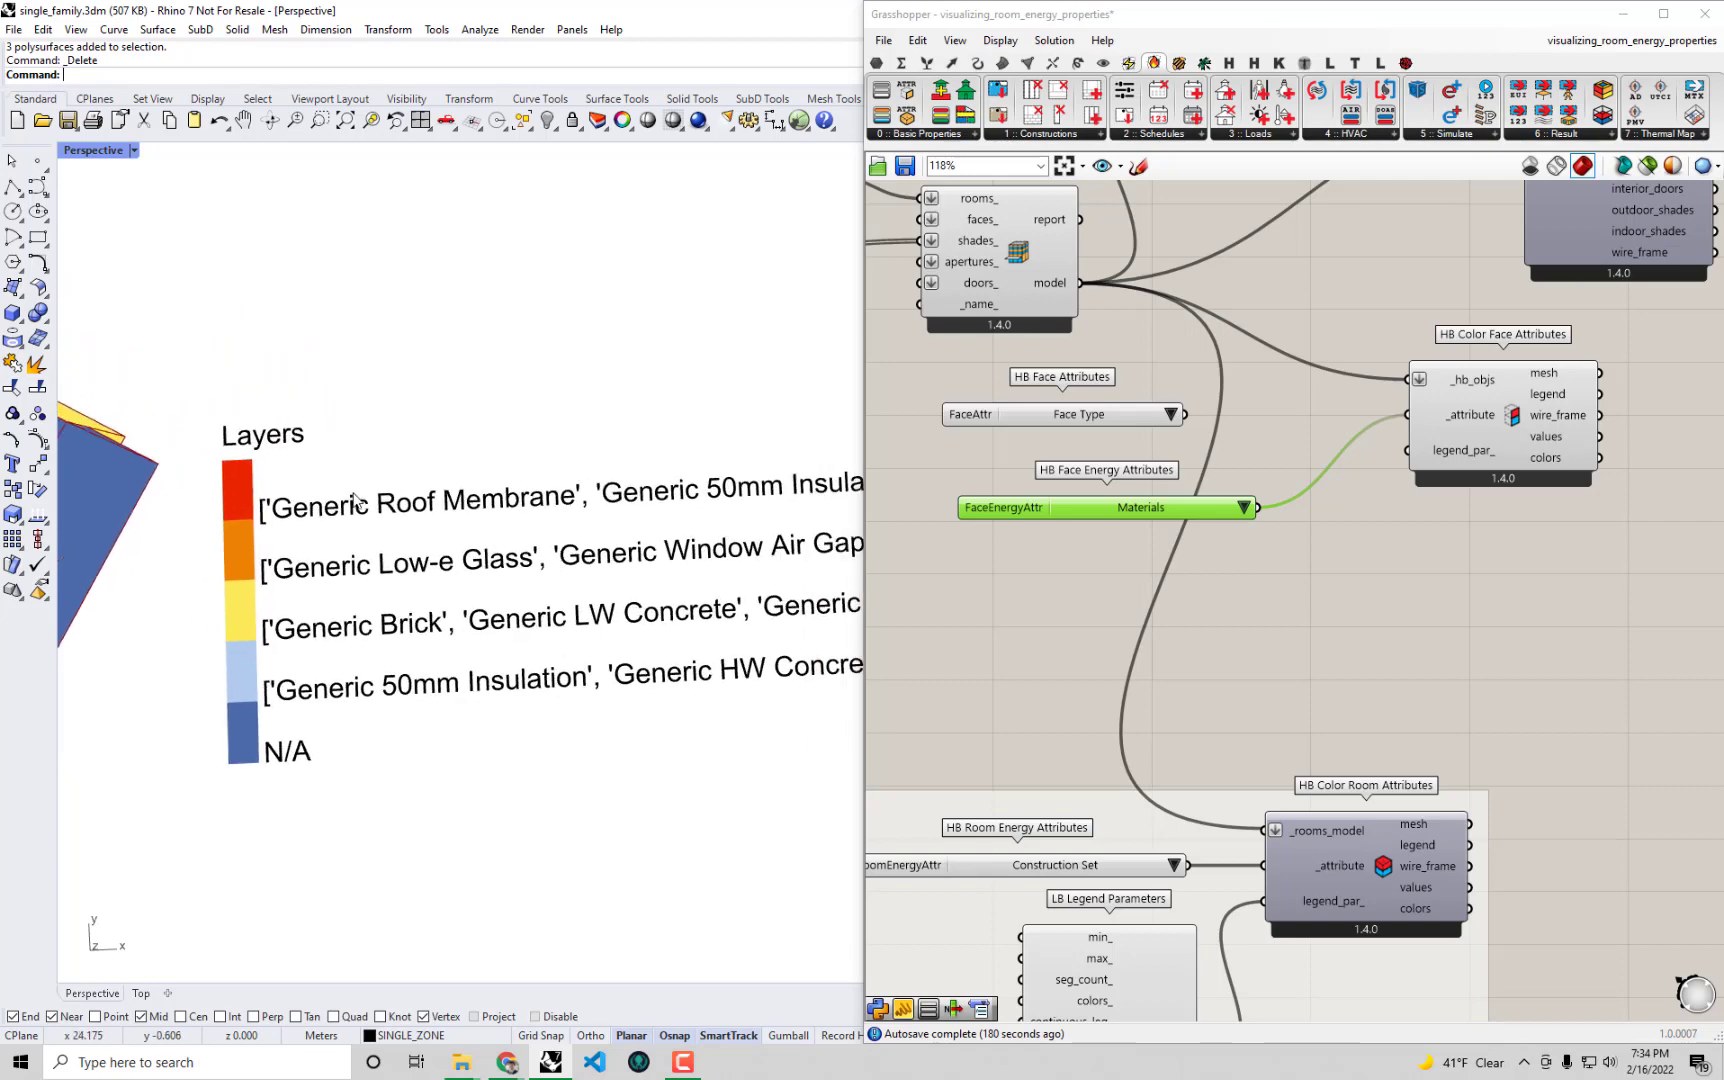
right_click_drag(483, 522, 632, 516, "shift")
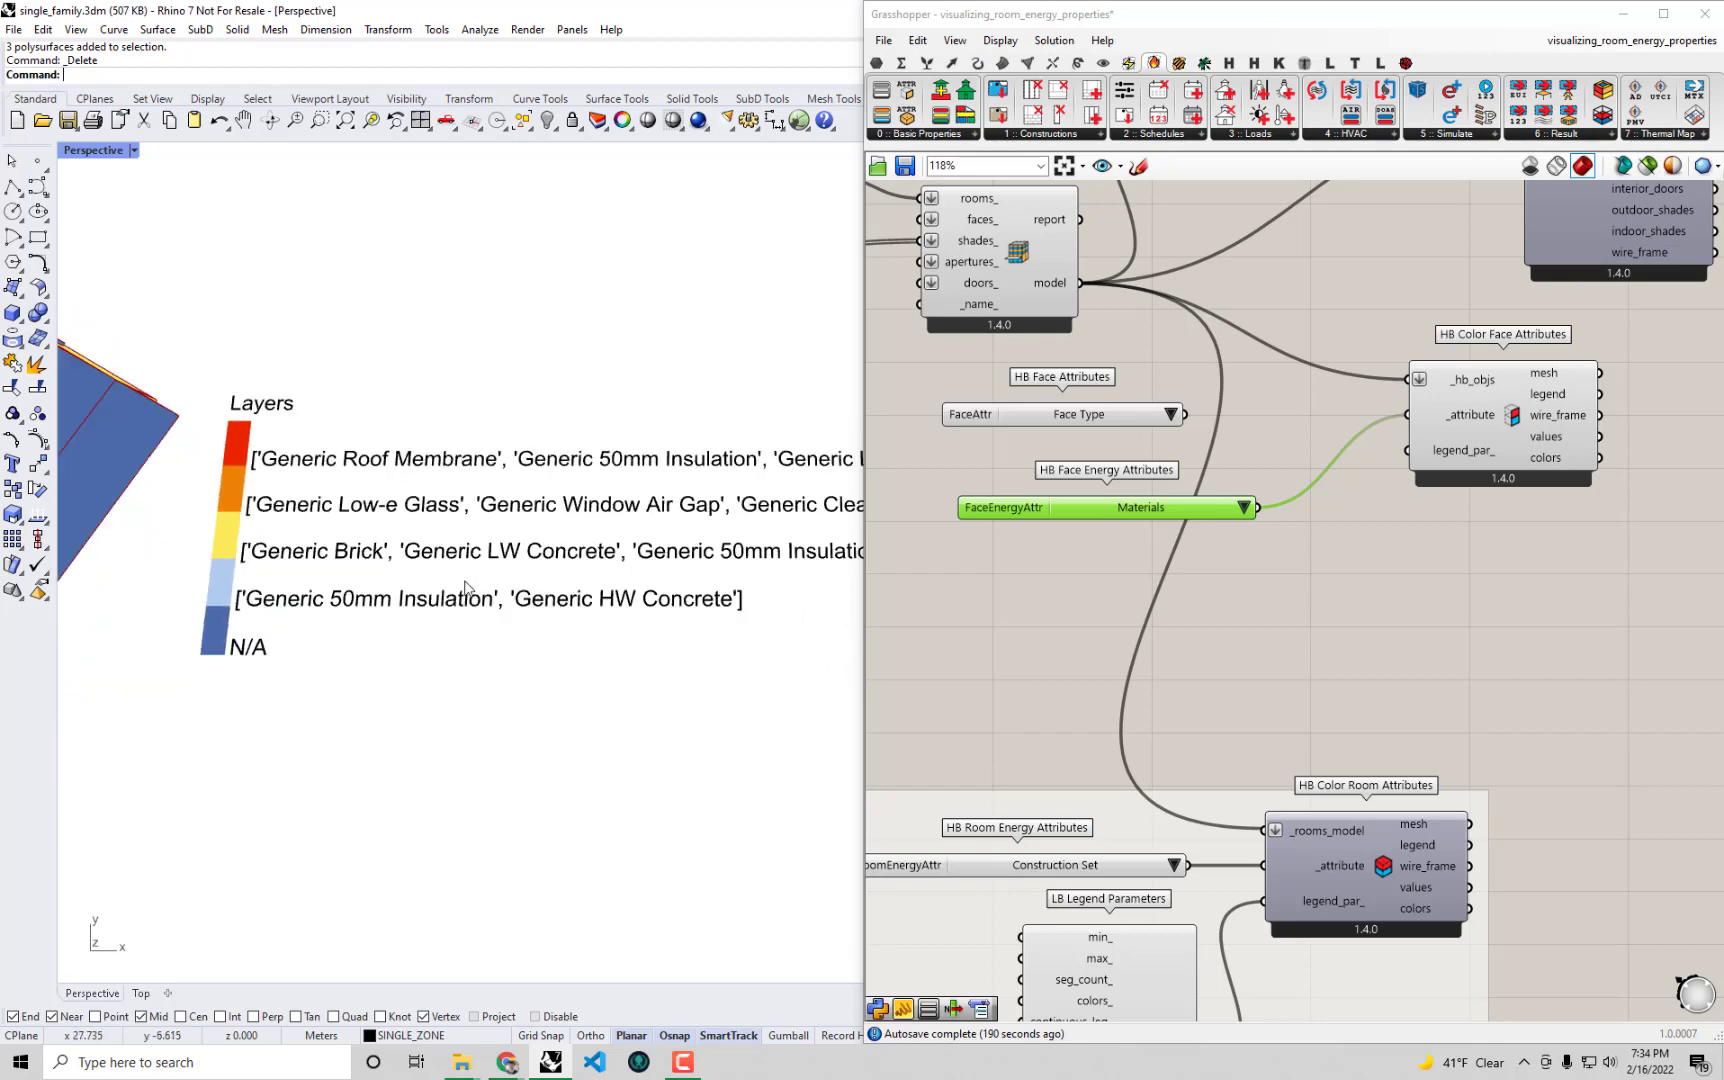
right_click_drag(410, 642, 662, 635, "shift")
left_click(1244, 510)
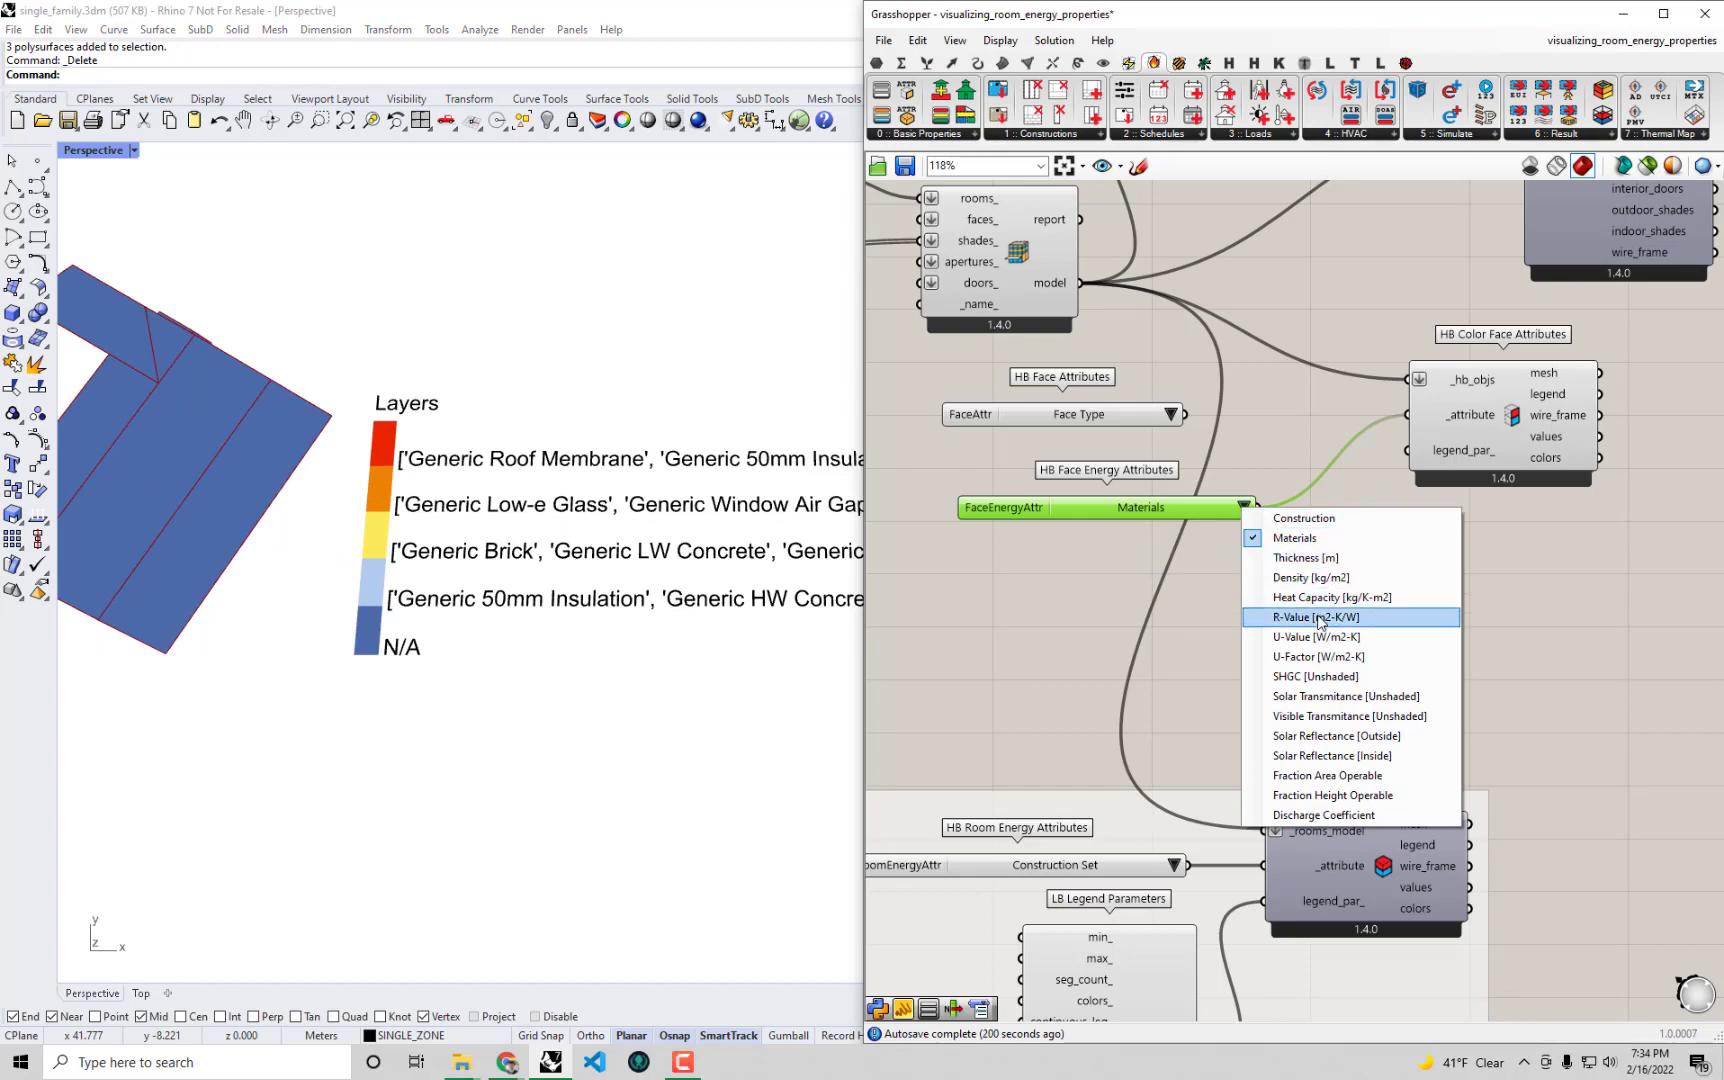
left_click(1166, 665)
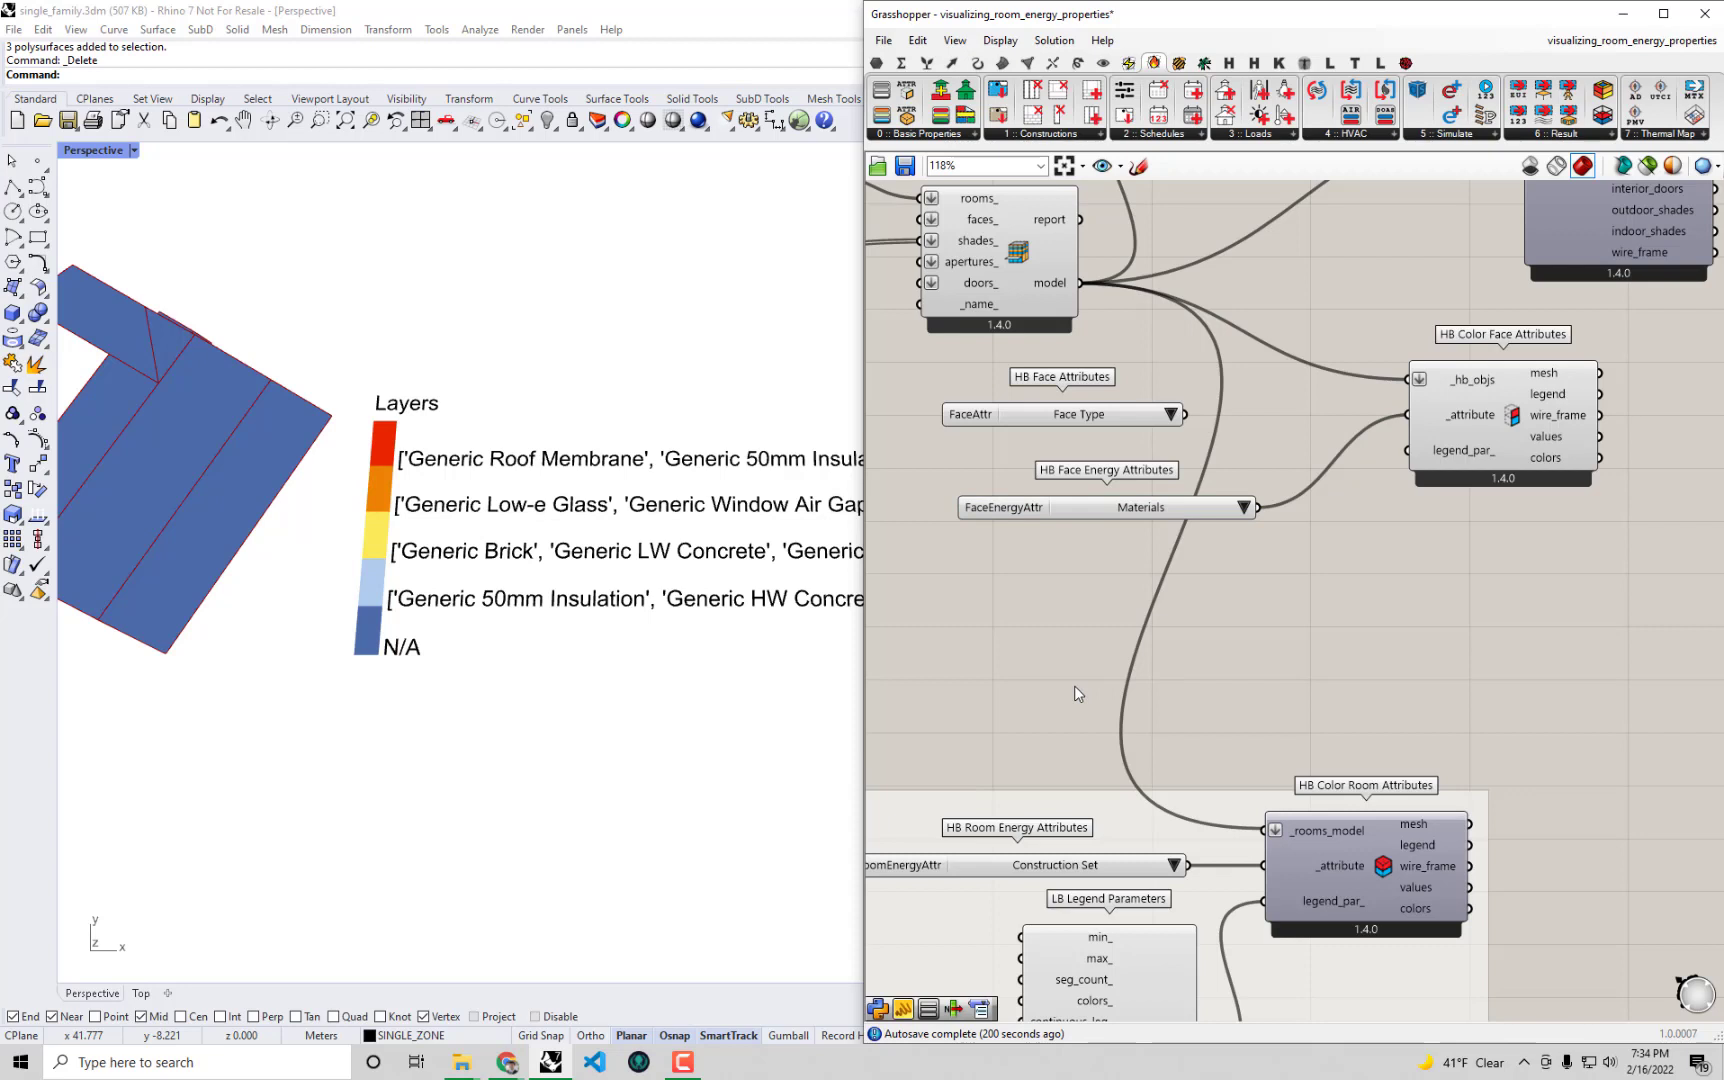
right_click_drag(1073, 686, 1121, 557)
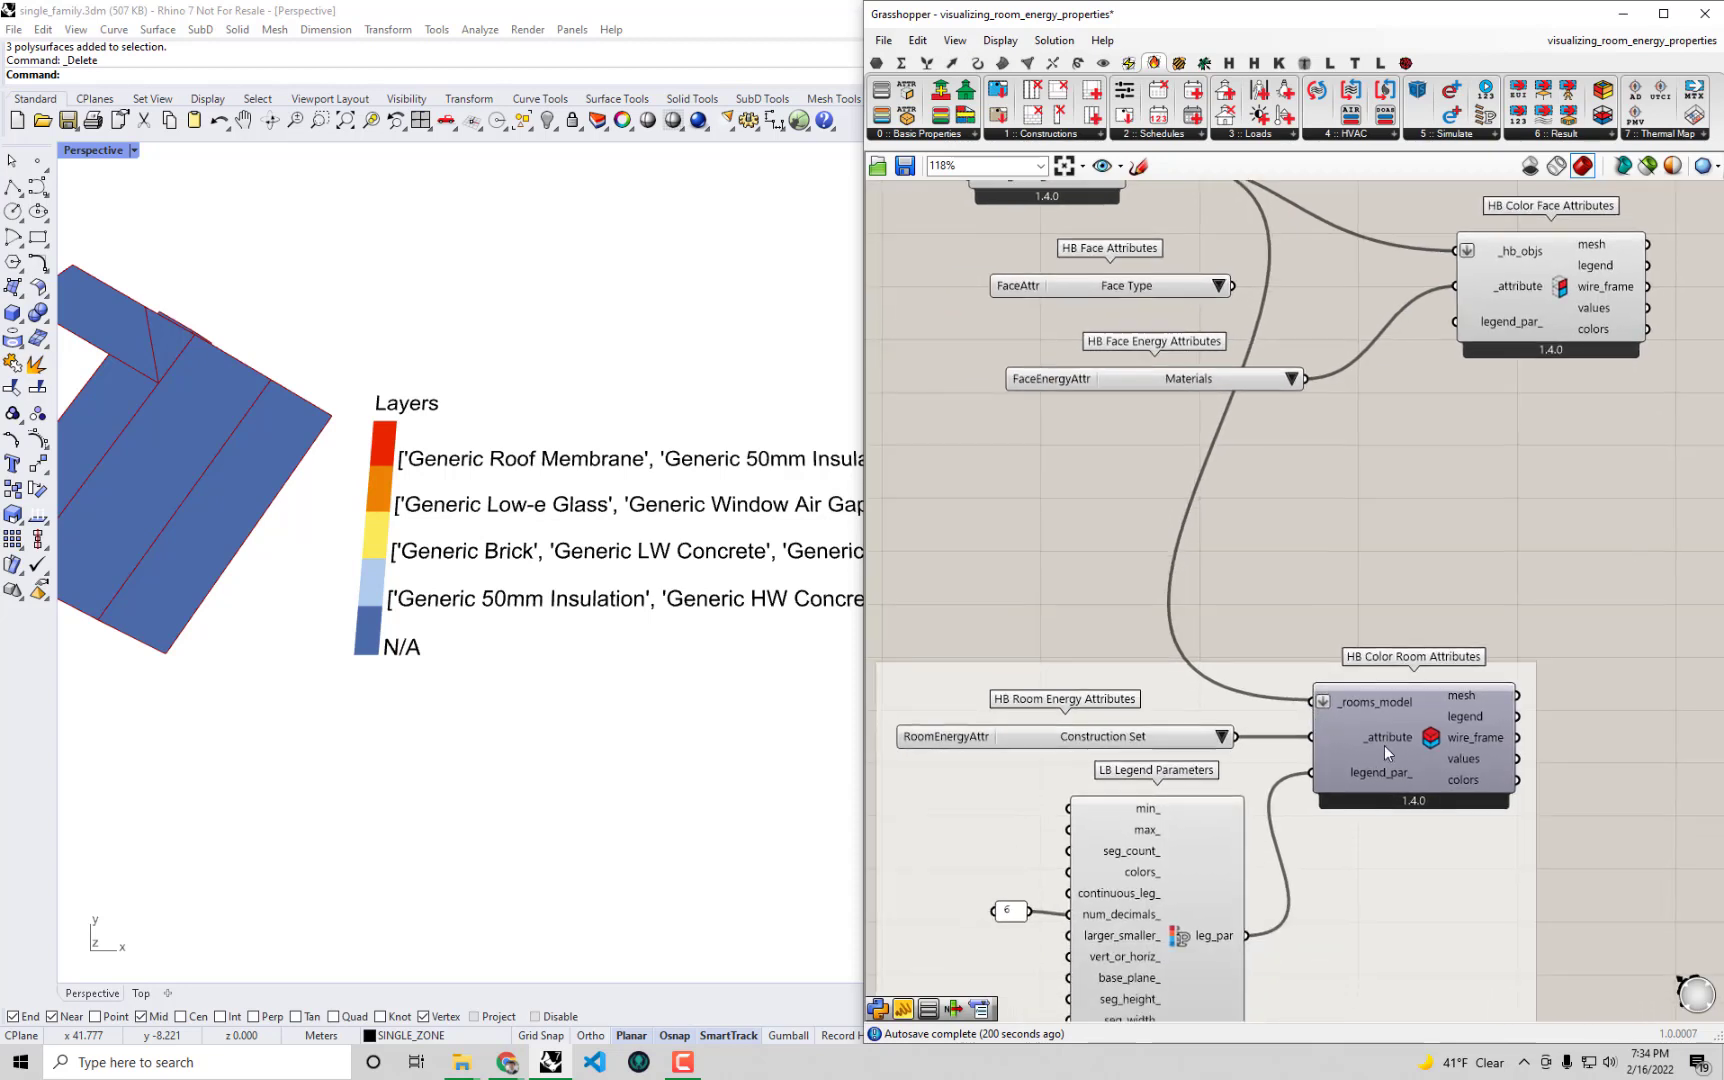
left_click(1393, 745)
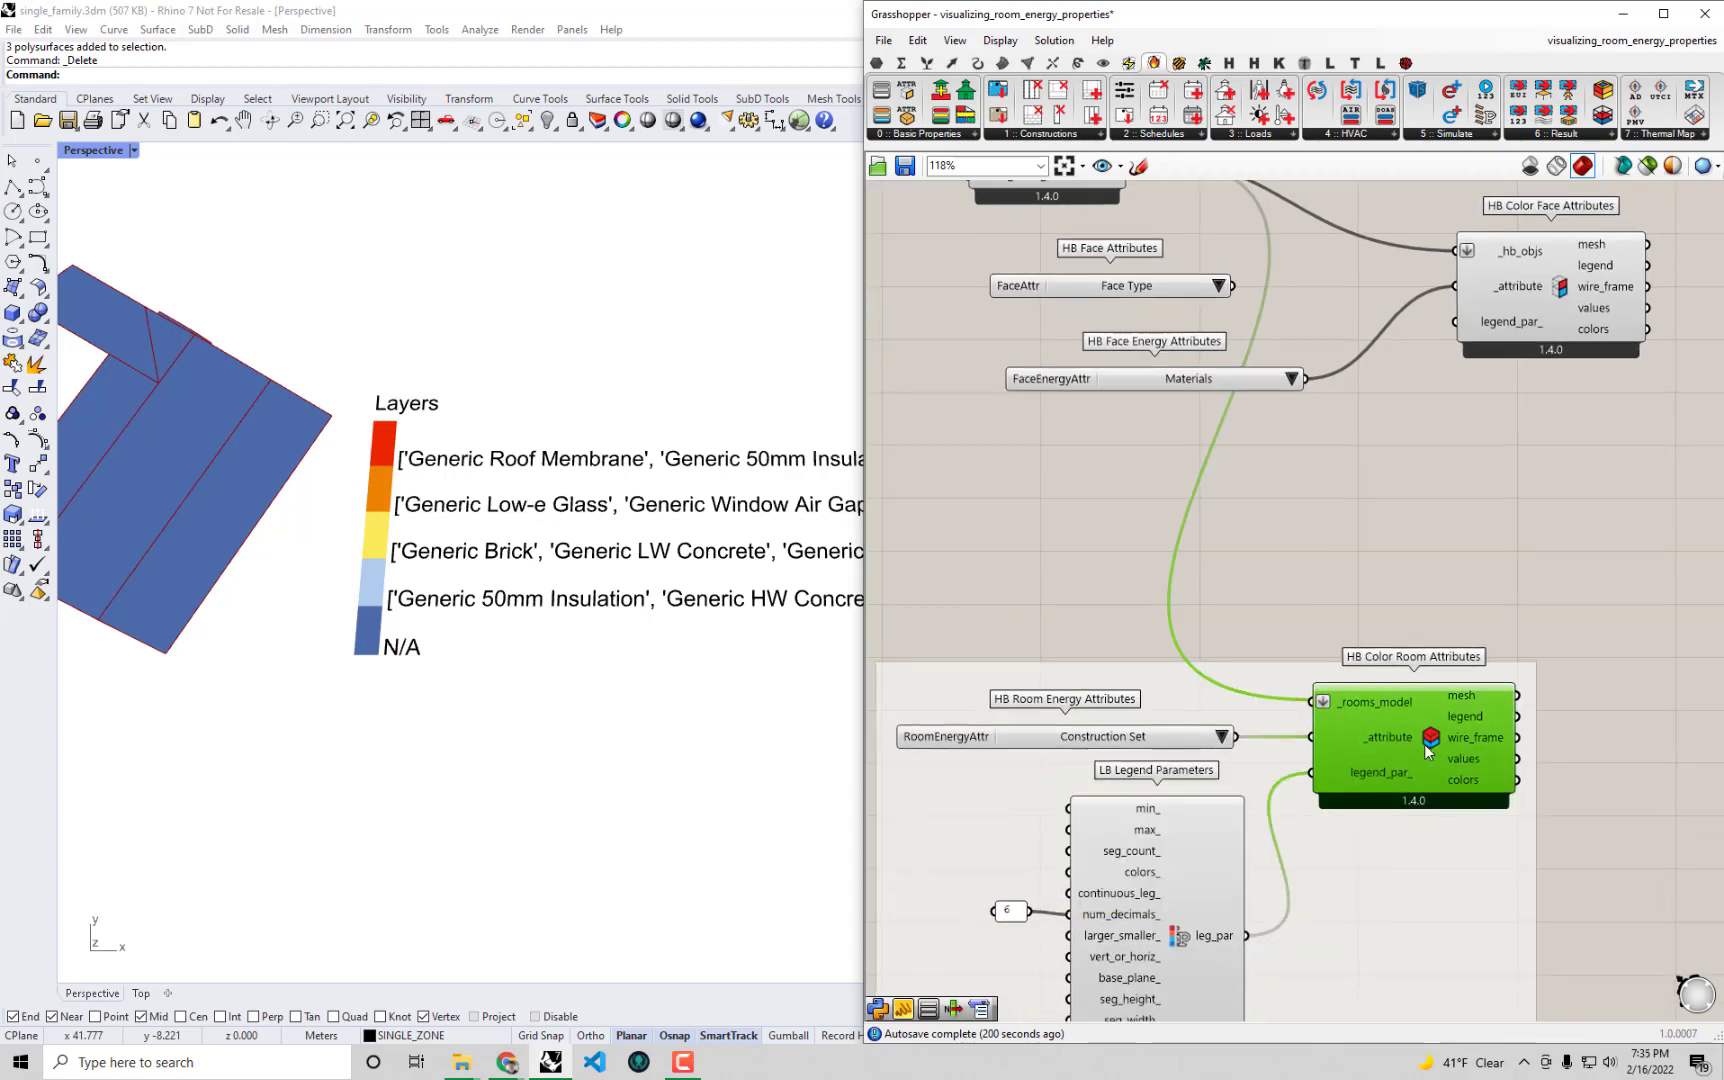
left_click(1419, 567)
right_click_drag(1419, 567, 1430, 585)
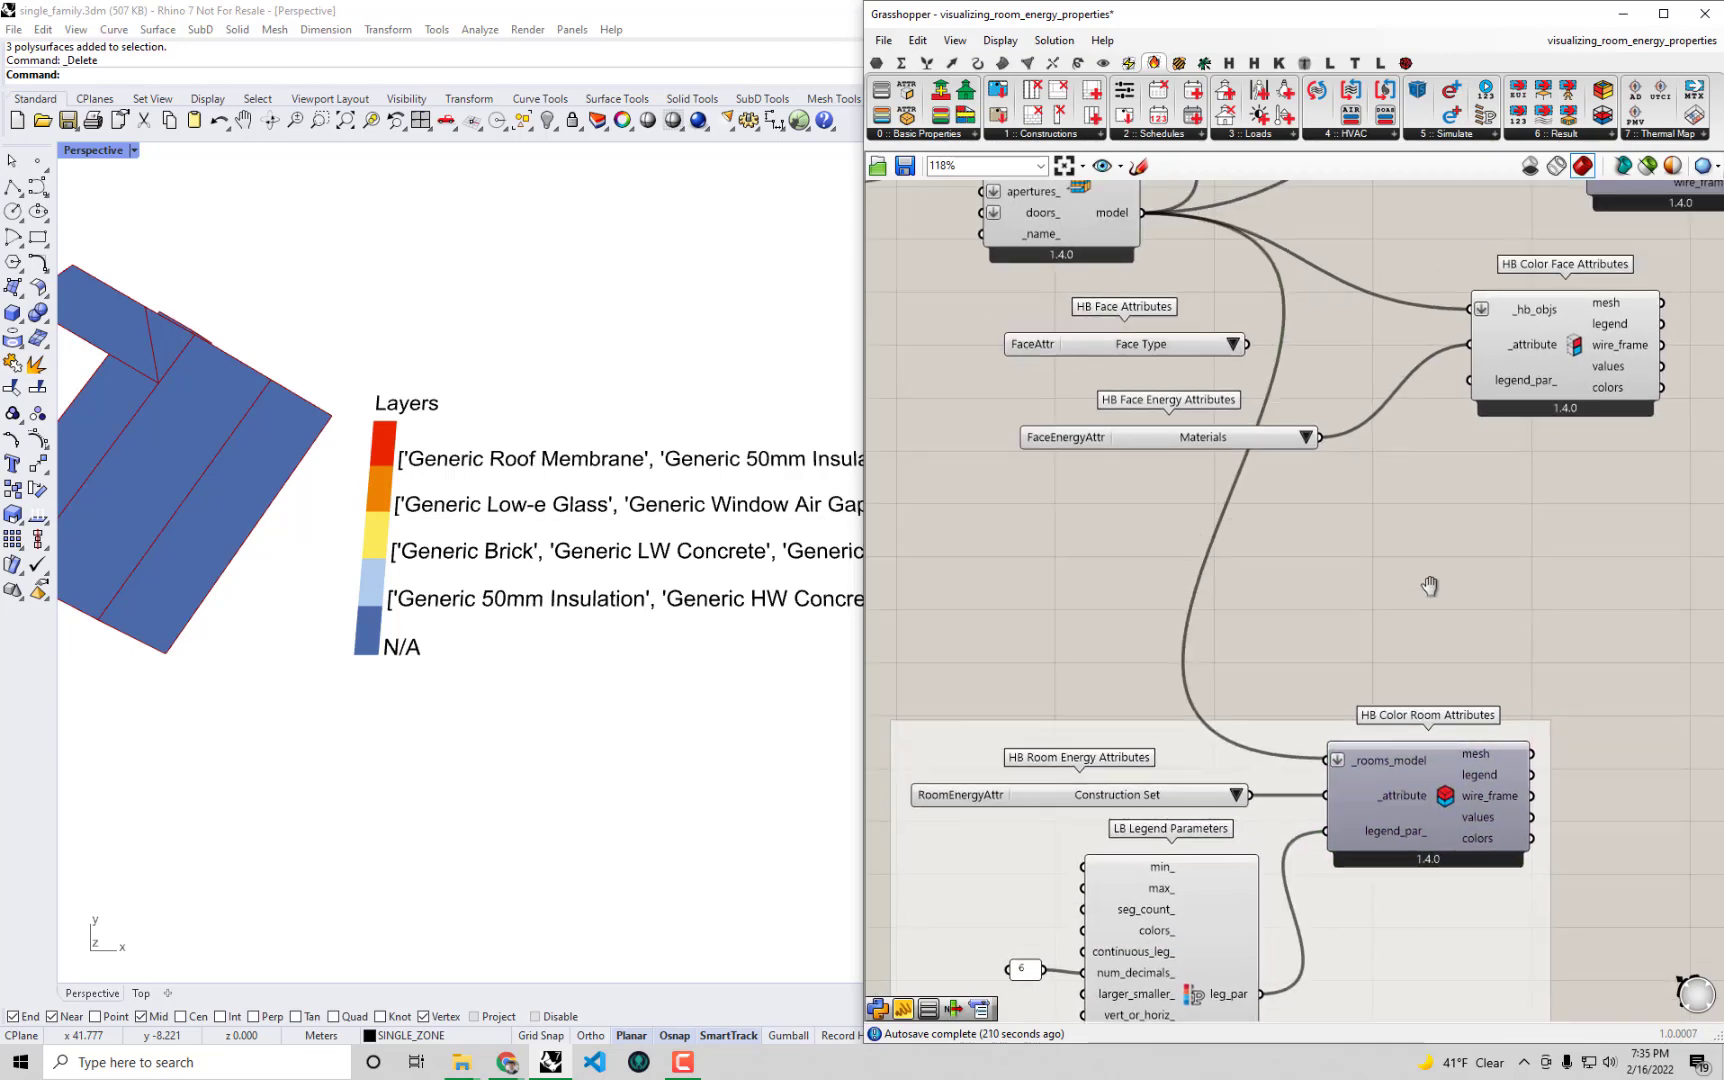
Step: Set HB Face Energy Attributes to Construction and inspect the recoloured model with its construction legend
right_click_drag(467, 603, 605, 625)
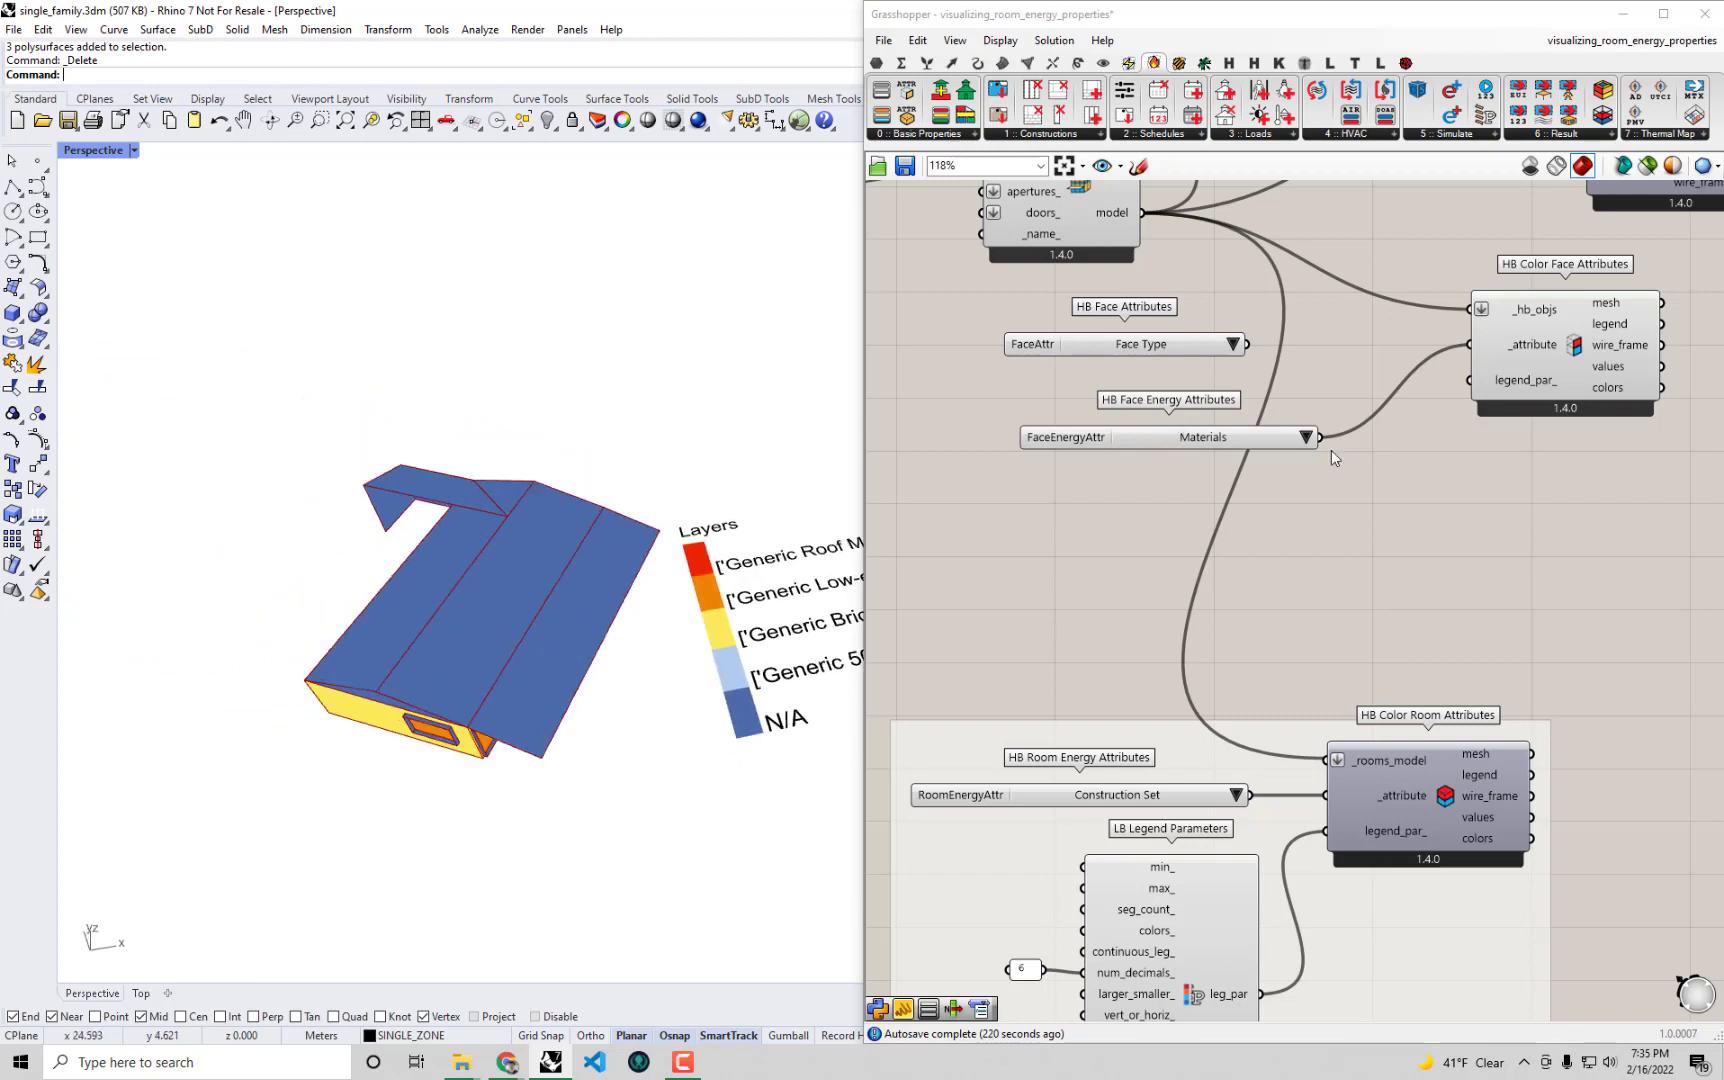
left_click(1305, 437)
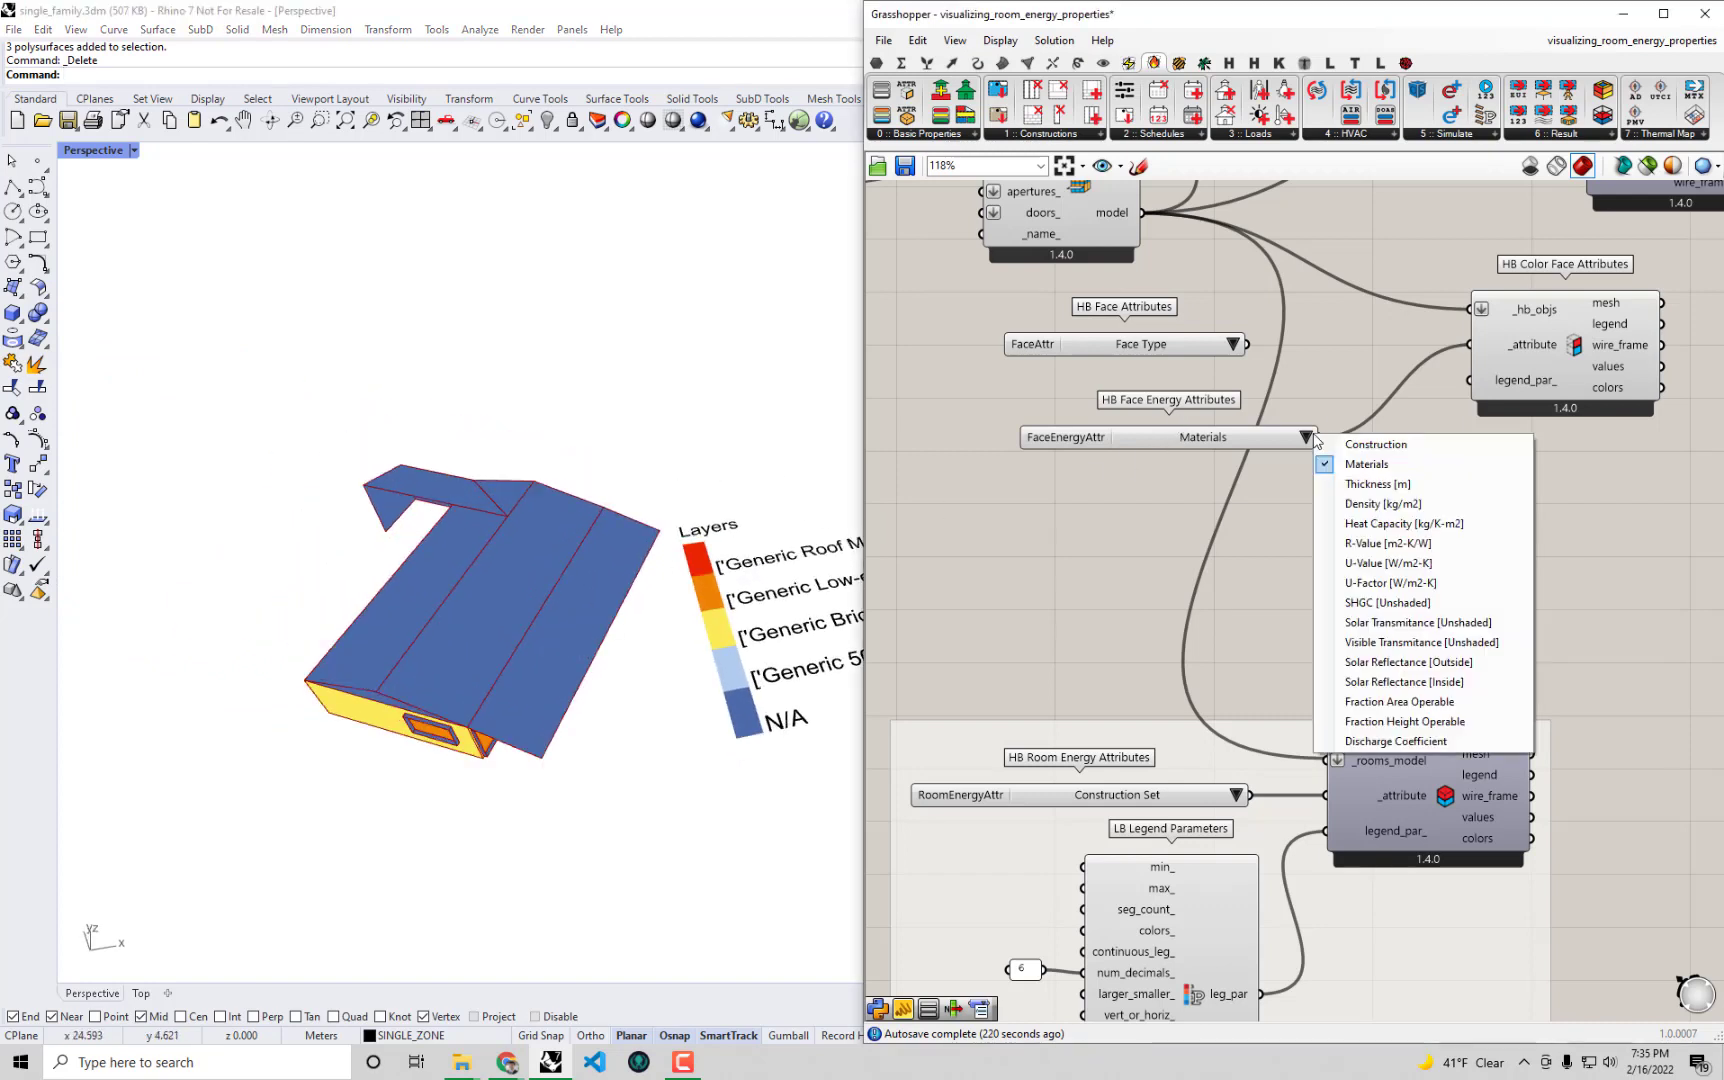
left_click(1385, 446)
right_click_drag(643, 646, 688, 652)
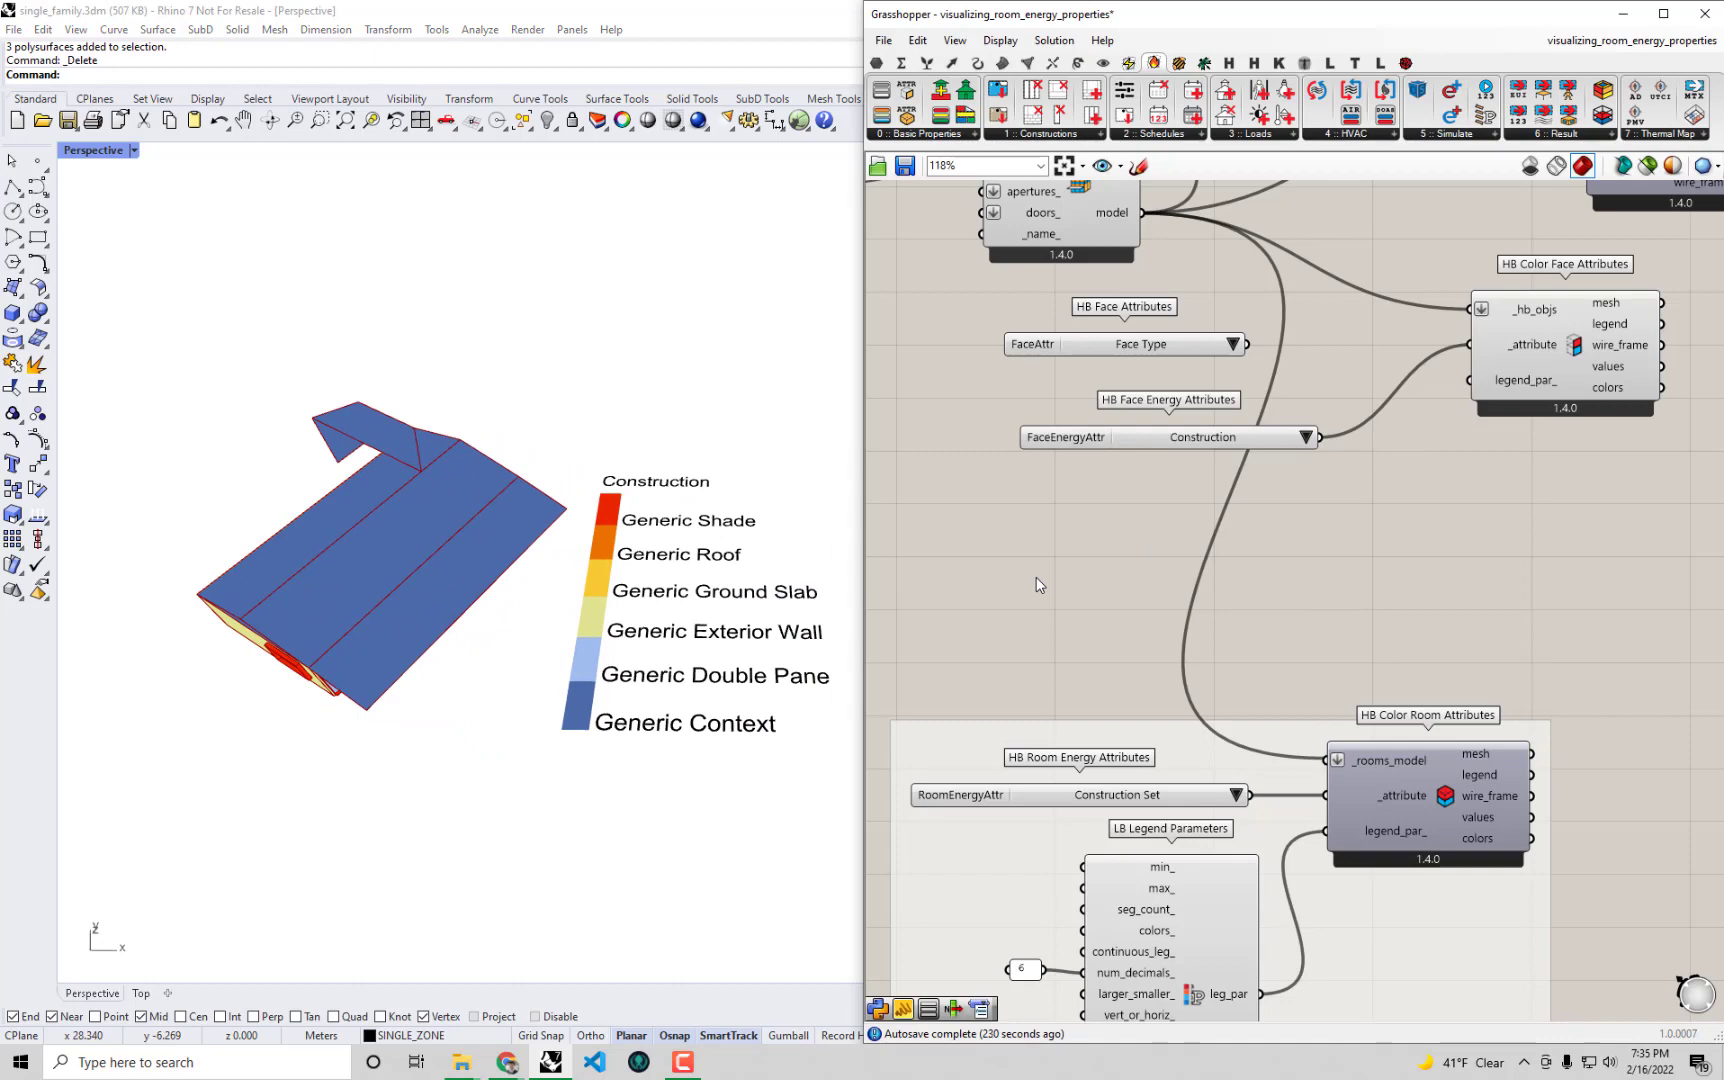
Step: Review the definition from the HB Room from Solid, HB Aperture and HB Shade components through to HB Color Face Attributes
scroll(1127, 585, "down", 5)
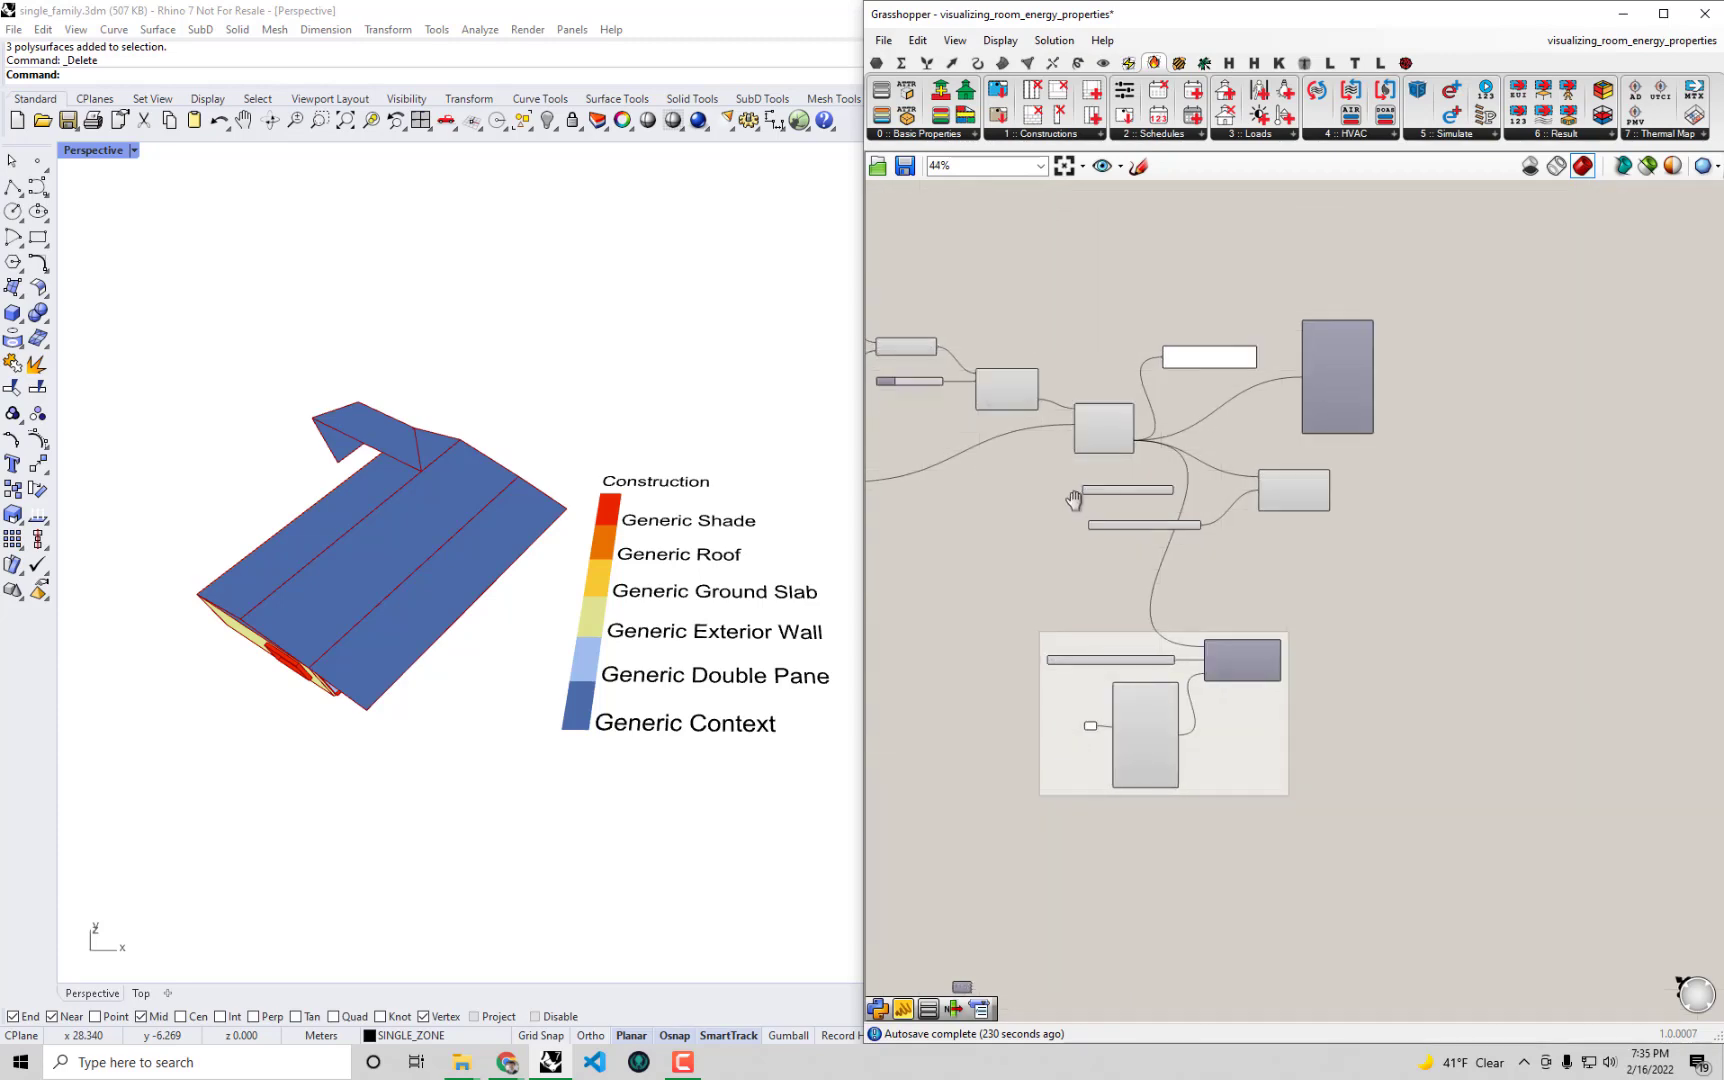
scroll(1295, 443, "up", 6)
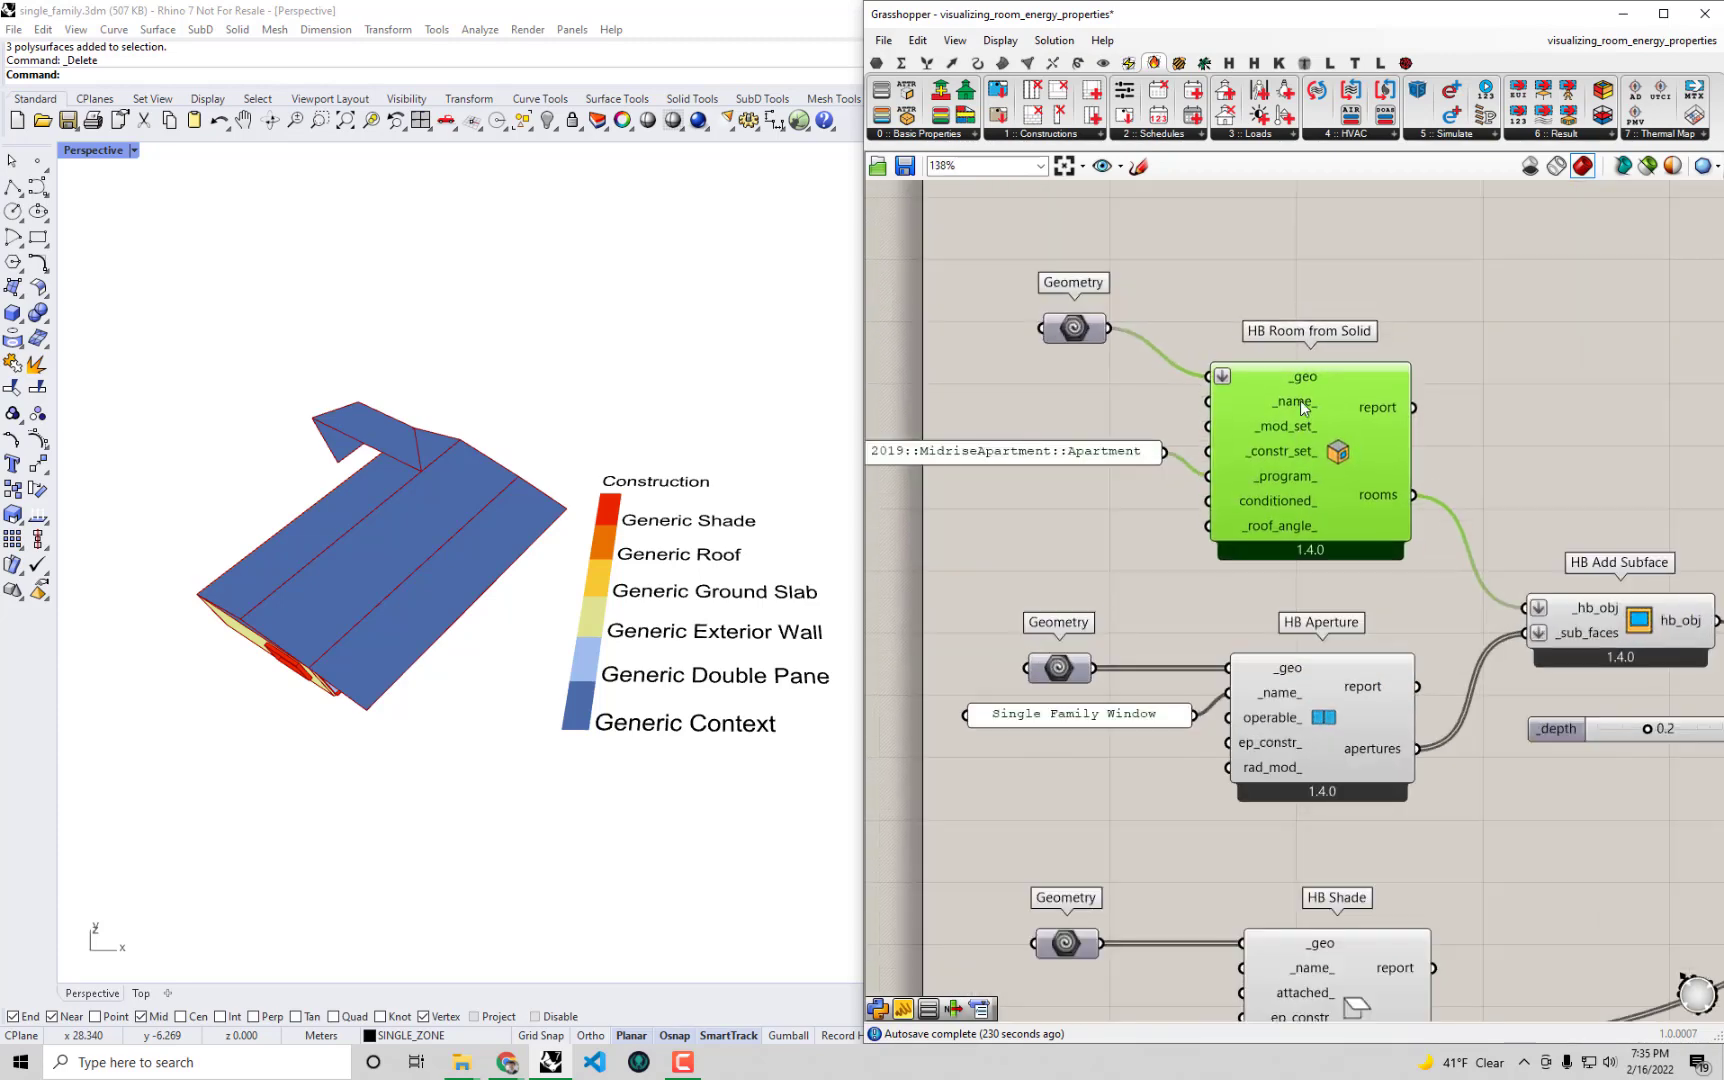
scroll(1170, 450, "down", 5)
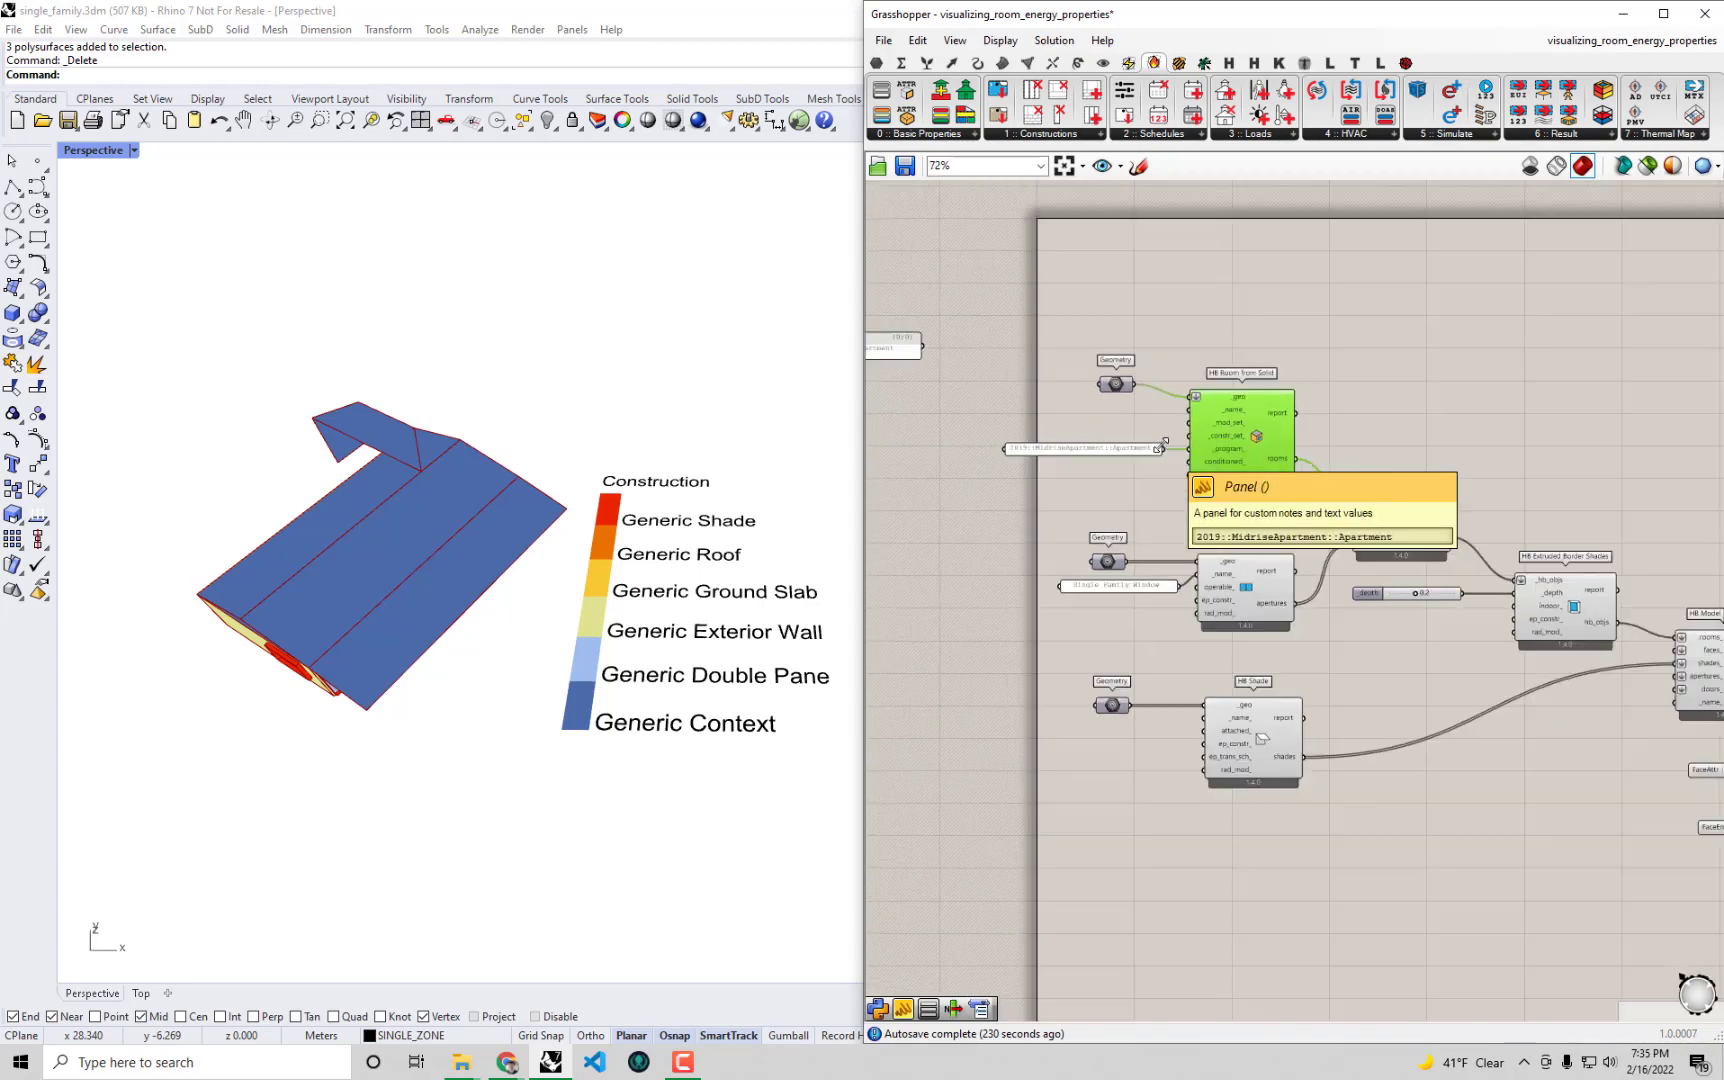
scroll(1222, 495, "up", 5)
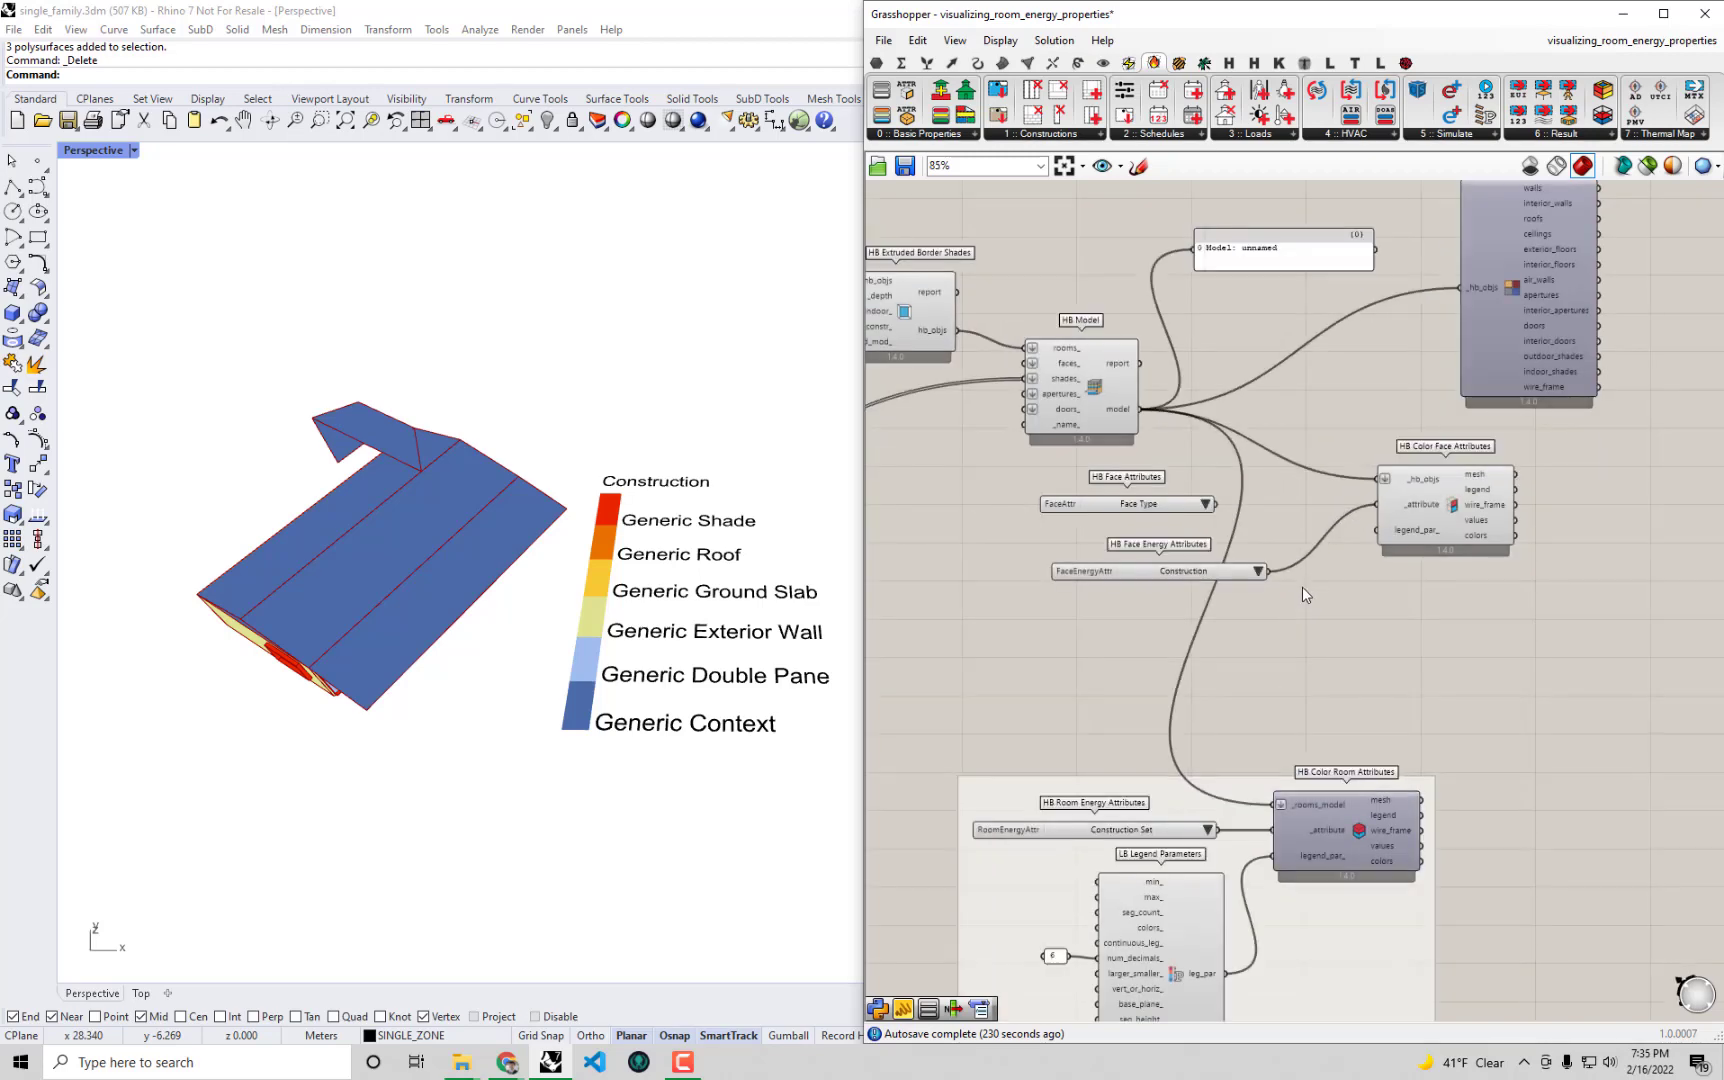